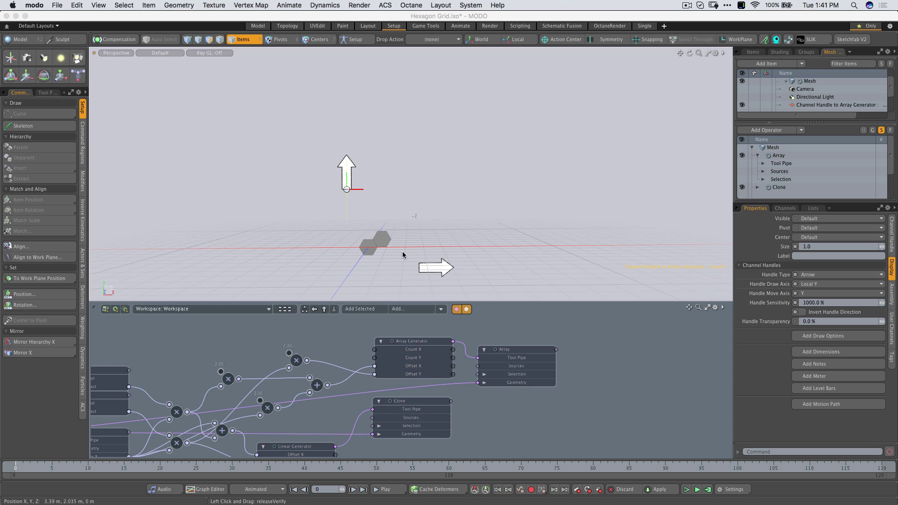
Step: Try out the vertical and horizontal array handles by growing and shrinking the hexagon grid in both directions
{"action": "left_click_drag", "start_coordinate": [345, 341], "coordinate": [494, 335], "text": "alt+shift"}
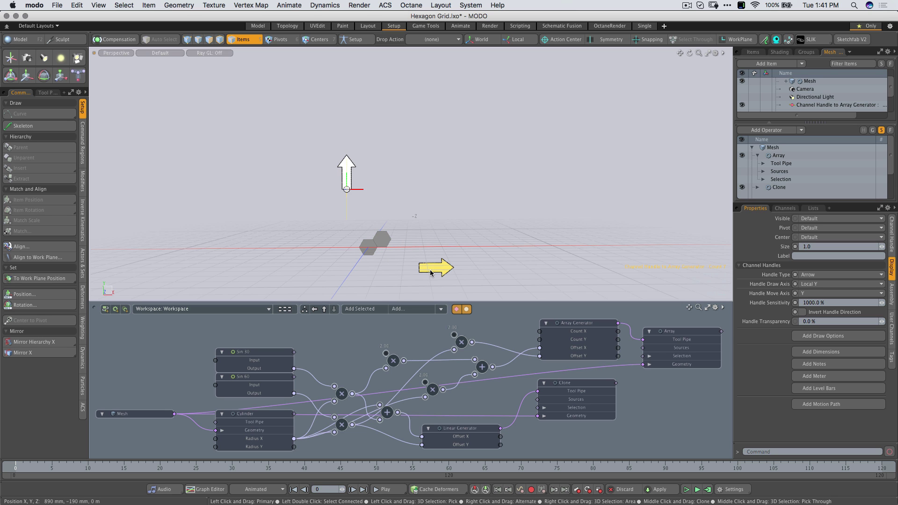
{"action": "left_click_drag", "start_coordinate": [431, 271], "coordinate": [480, 251]}
{"action": "left_click_drag", "start_coordinate": [348, 183], "coordinate": [348, 163]}
{"action": "left_click_drag", "start_coordinate": [344, 68], "coordinate": [344, 65]}
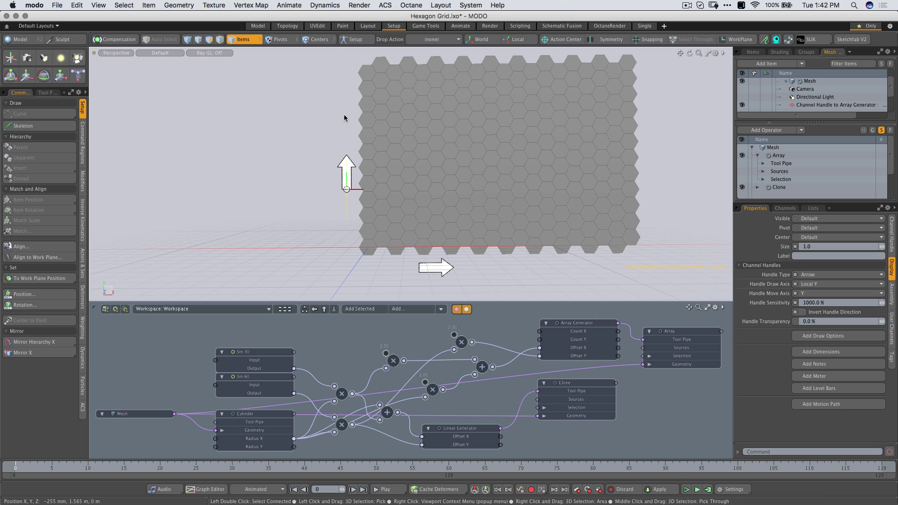
{"action": "left_click_drag", "start_coordinate": [344, 164], "coordinate": [349, 171]}
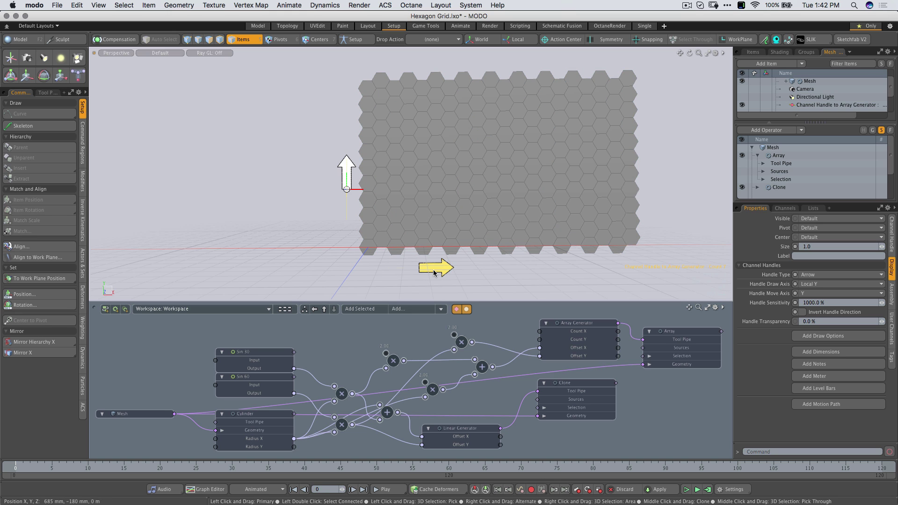
{"action": "left_click_drag", "start_coordinate": [434, 273], "coordinate": [404, 256]}
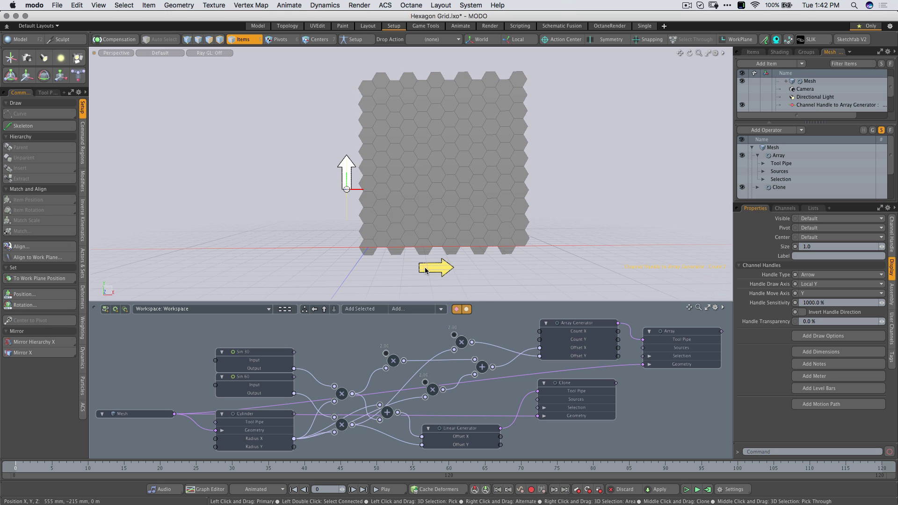
{"action": "left_click_drag", "start_coordinate": [435, 268], "coordinate": [484, 245]}
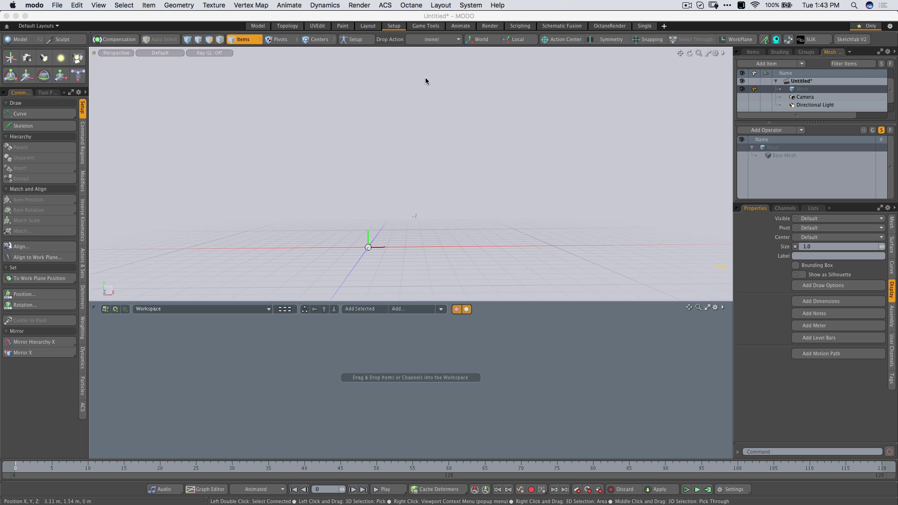
Step: Turn on Enable Deformers in the 3D viewport's animation properties
{"action": "left_click_drag", "start_coordinate": [381, 188], "coordinate": [425, 237], "text": "alt"}
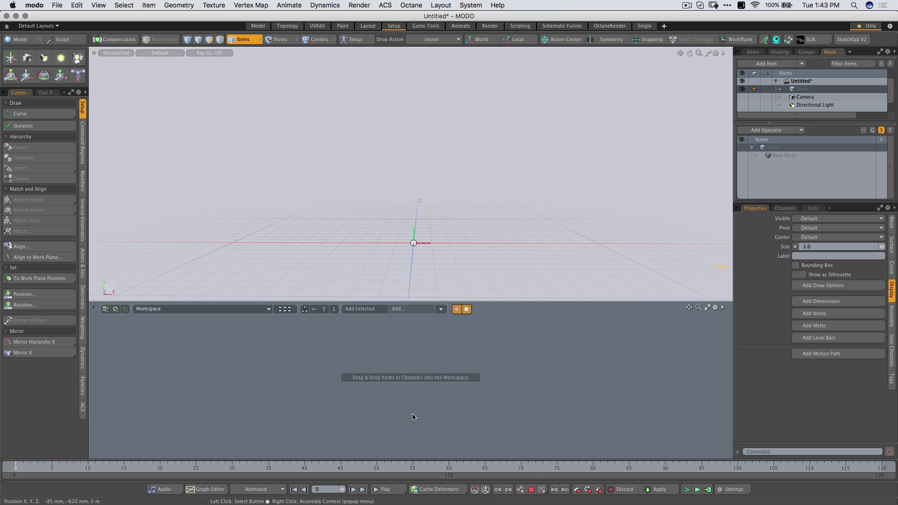
{"action": "left_click", "coordinate": [47, 92]}
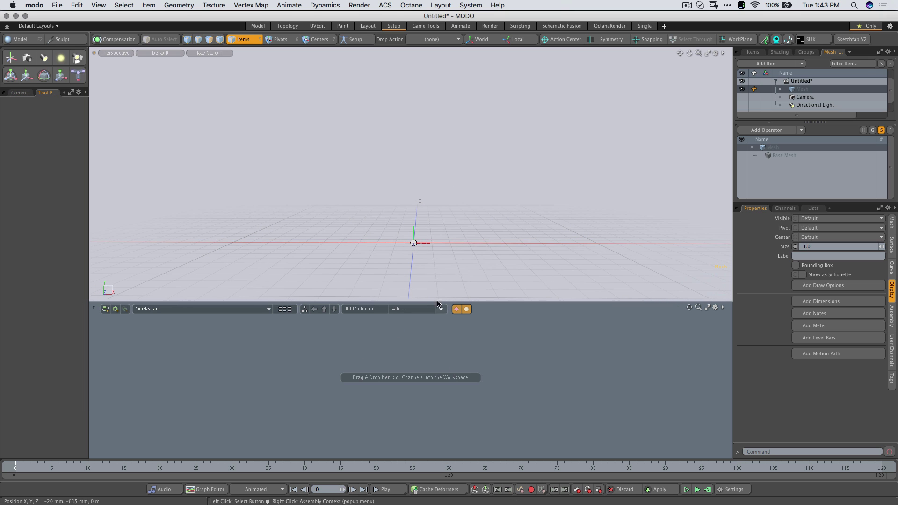
{"action": "left_click_drag", "start_coordinate": [413, 261], "coordinate": [416, 267], "text": "alt"}
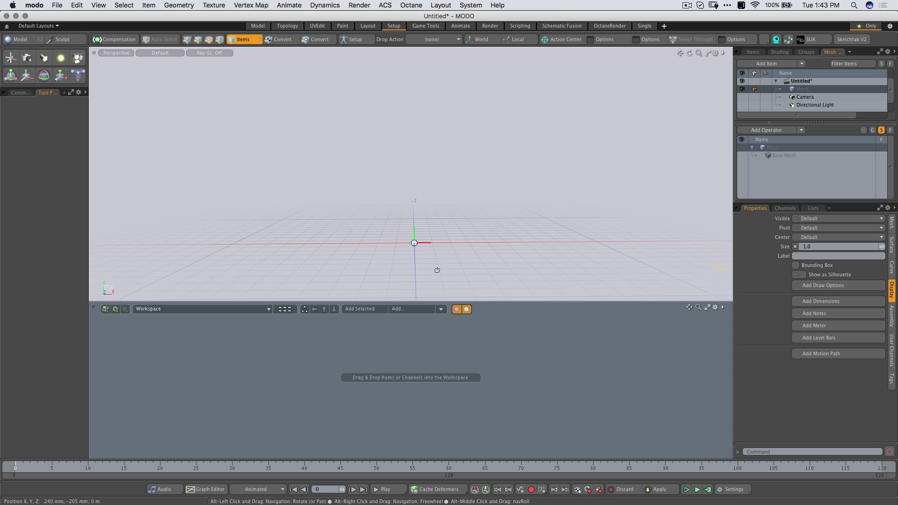
{"action": "left_click_drag", "start_coordinate": [436, 261], "coordinate": [435, 274], "text": "alt"}
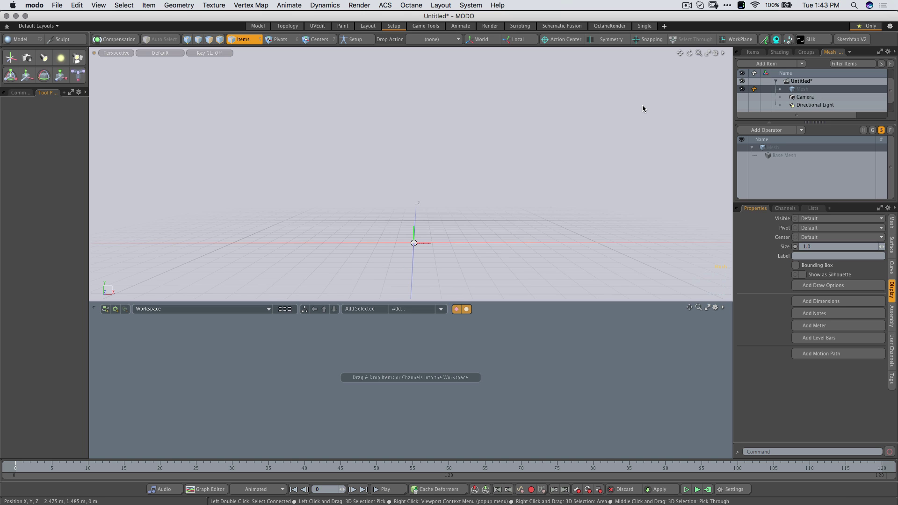
{"action": "key", "text": "o"}
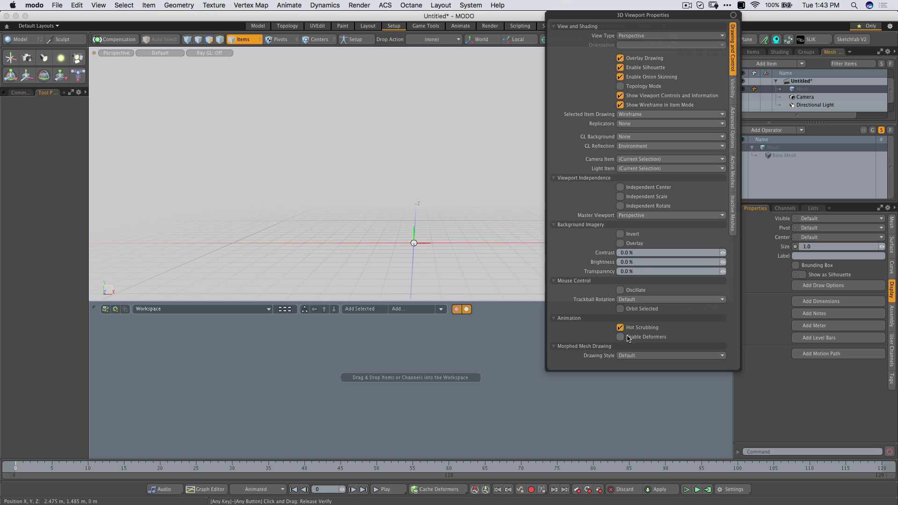
{"action": "left_click", "coordinate": [628, 338]}
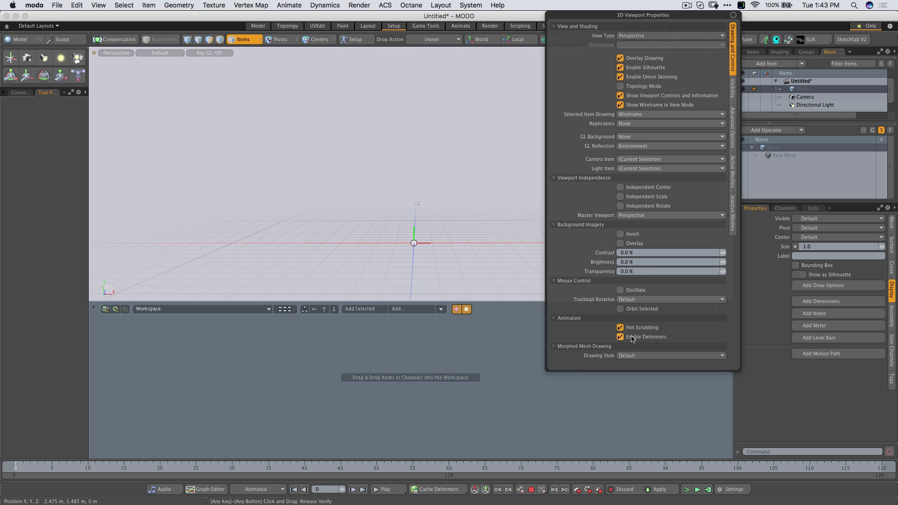
{"action": "left_click", "coordinate": [465, 268]}
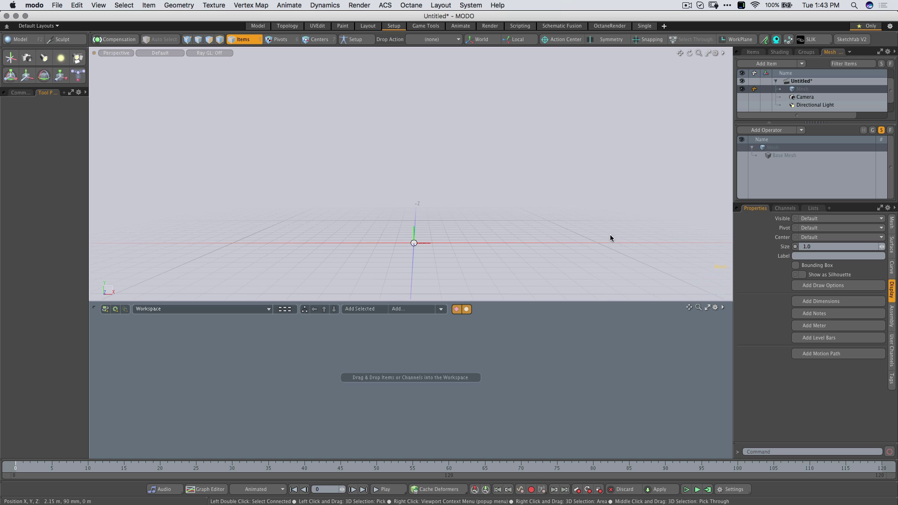
{"action": "key", "text": "o"}
{"action": "left_click", "coordinate": [33, 42]}
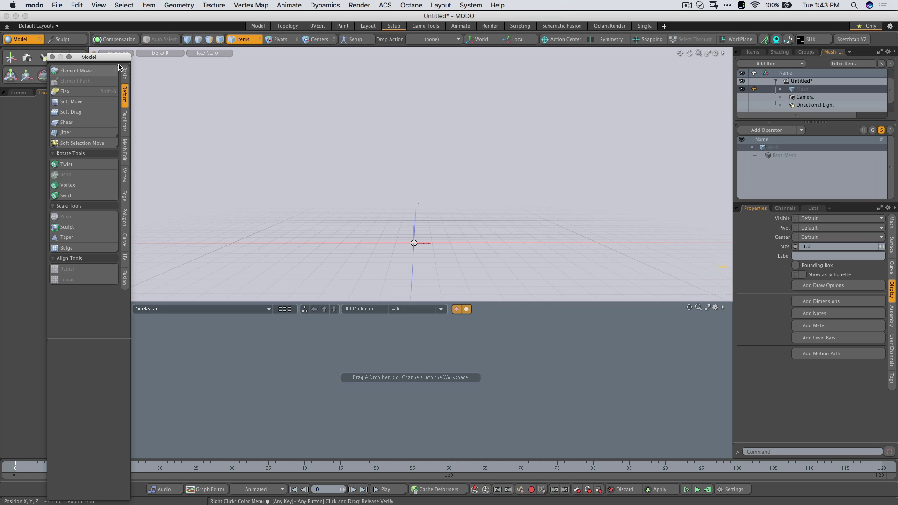
{"action": "left_click", "coordinate": [52, 57]}
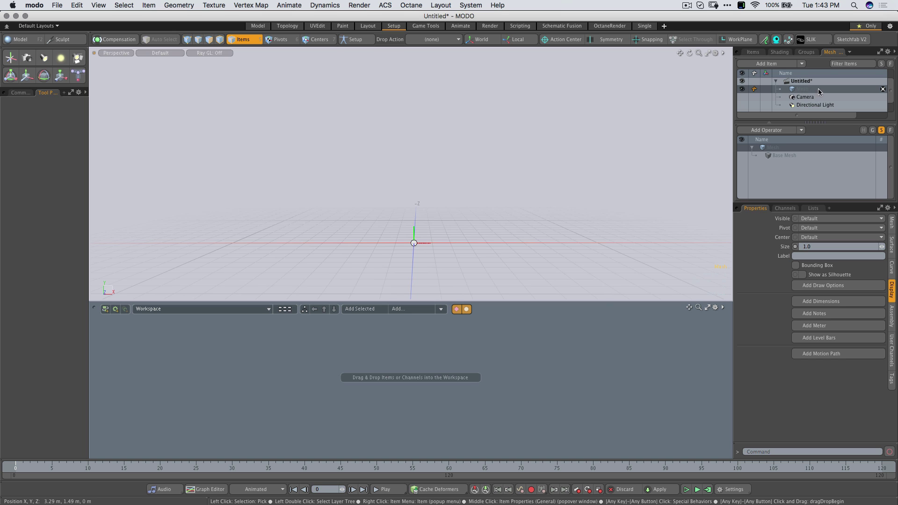
Step: Add a Cylinder mesh operation to the mesh and set its axis to Z
{"action": "left_click", "coordinate": [768, 130]}
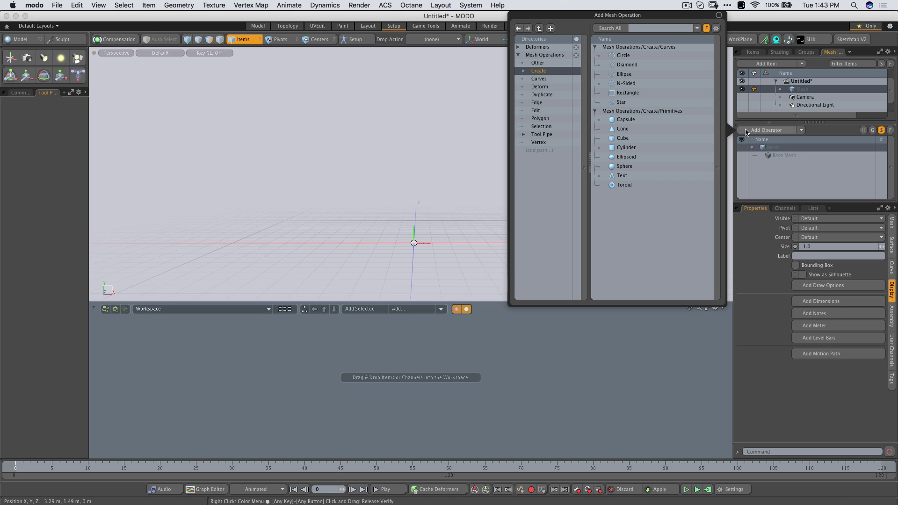
{"action": "double_click", "coordinate": [632, 149]}
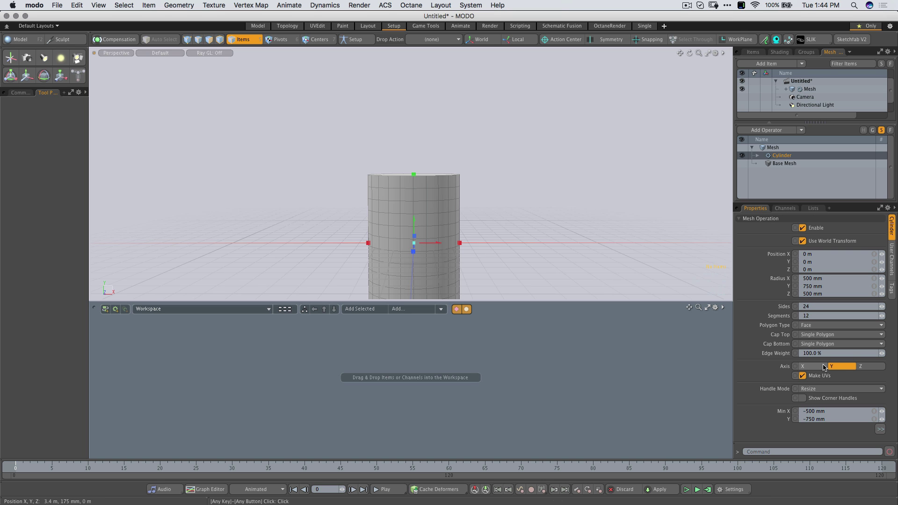
{"action": "left_click", "coordinate": [866, 367]}
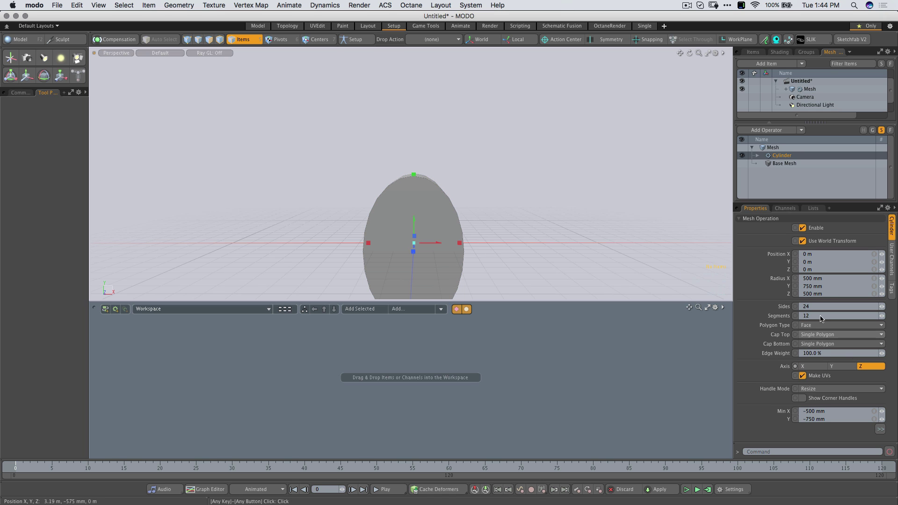
Step: Set the cylinder's radius to 100 mm in X, 100 mm in Y and 0 m in Z, with 6 sides and 1 segment
{"action": "left_click", "coordinate": [858, 279]}
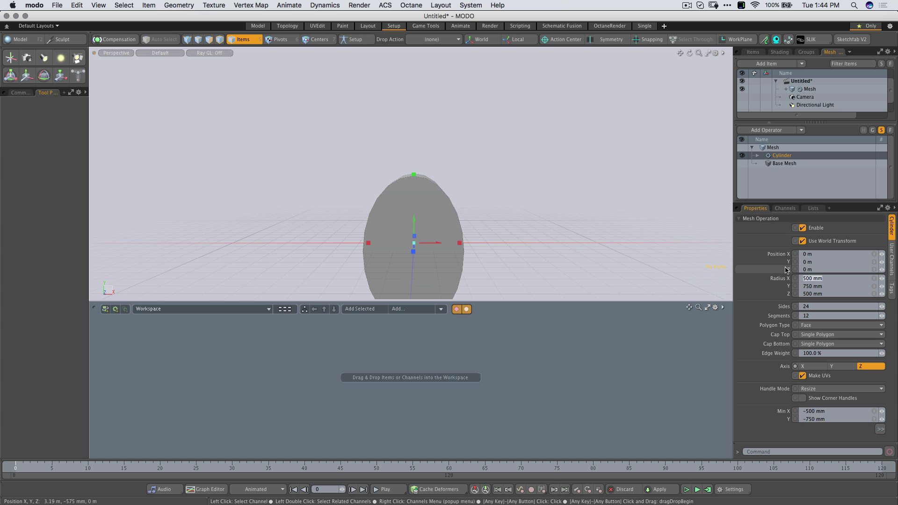
{"action": "type", "text": "100"}
{"action": "key", "text": "Tab"}
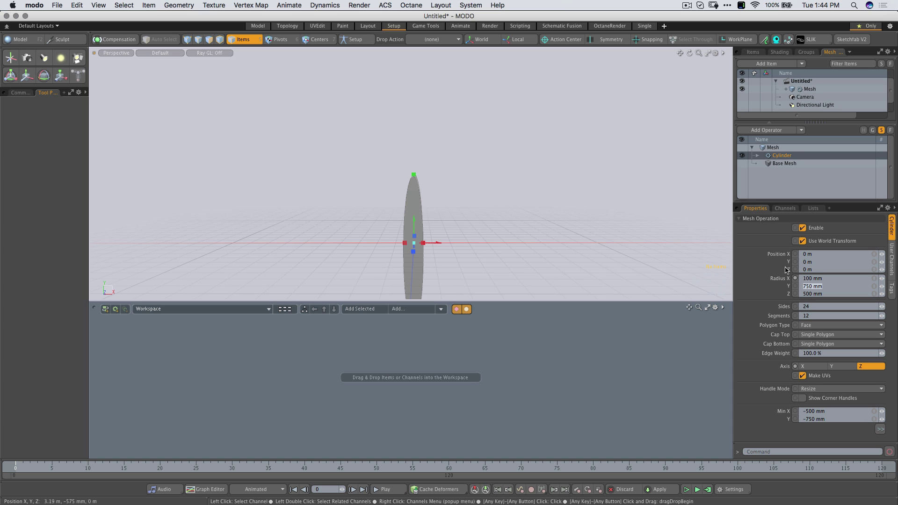
{"action": "type", "text": "100"}
{"action": "key", "text": "Tab"}
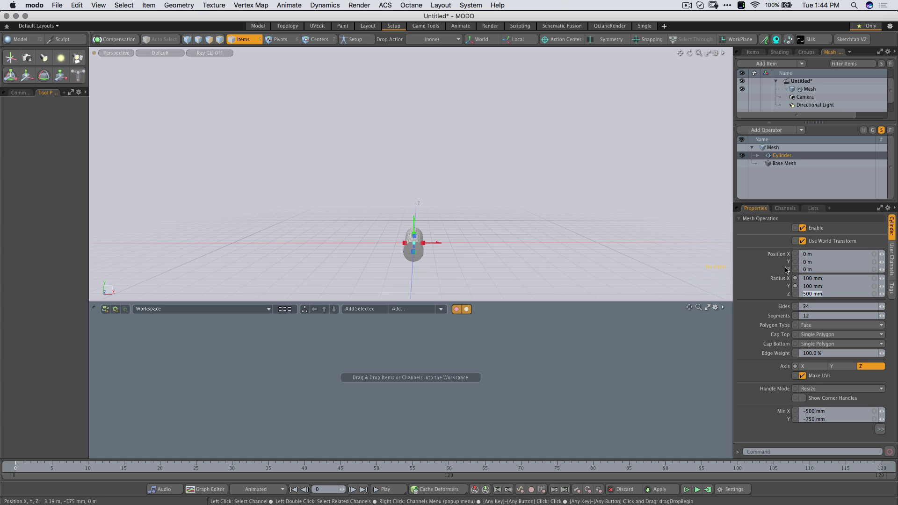
{"action": "type", "text": "0"}
{"action": "key", "text": "Tab"}
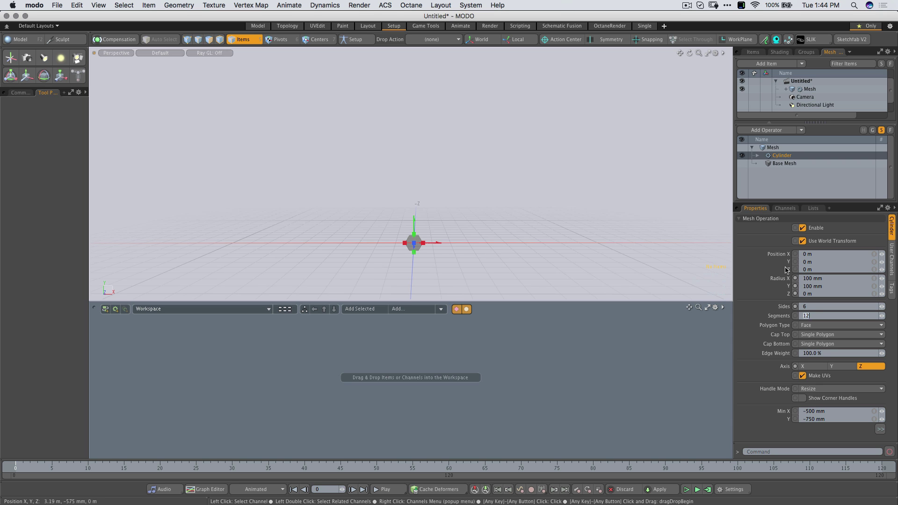
{"action": "type", "text": "1"}
{"action": "key", "text": "Tab"}
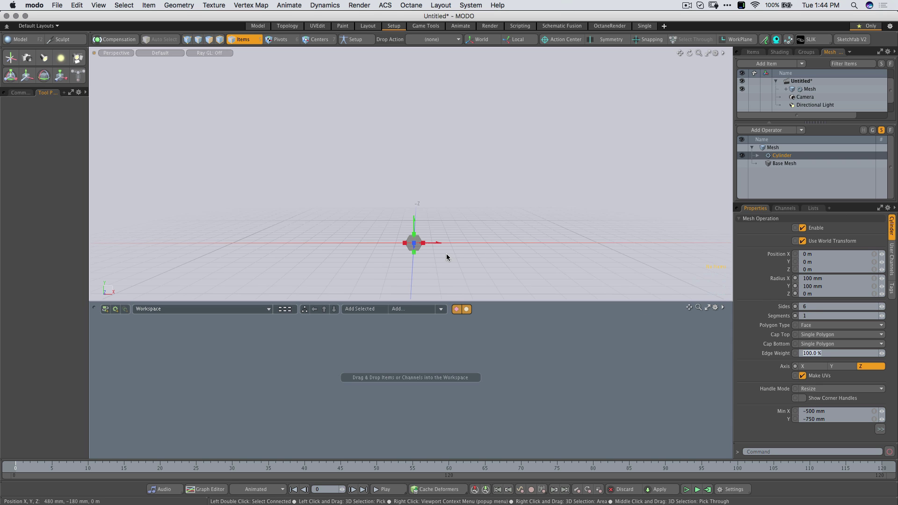
Step: Add the cylinder's Radius X and Radius Y channels to the schematic workspace and position the node with free space beside it
{"action": "left_click_drag", "start_coordinate": [420, 245], "coordinate": [528, 242], "text": "ctrl+alt"}
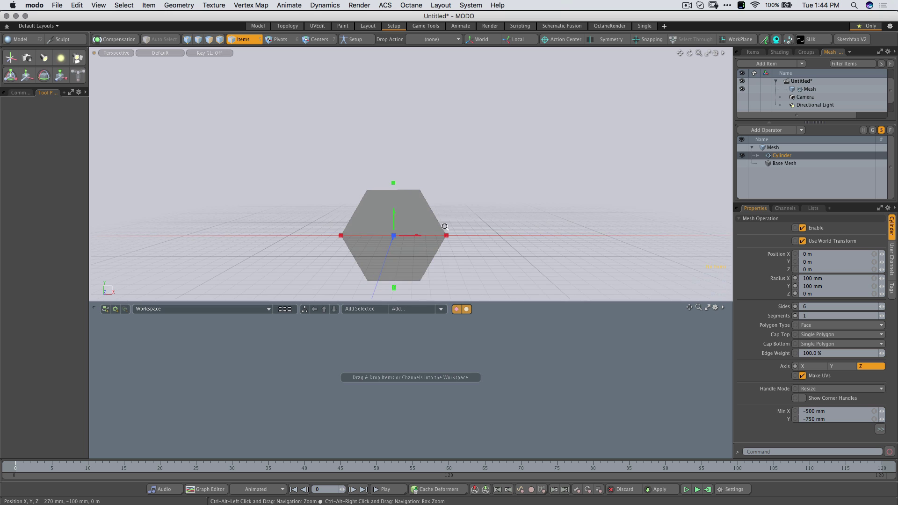
{"action": "left_click_drag", "start_coordinate": [421, 227], "coordinate": [425, 196], "text": "ctrl+alt"}
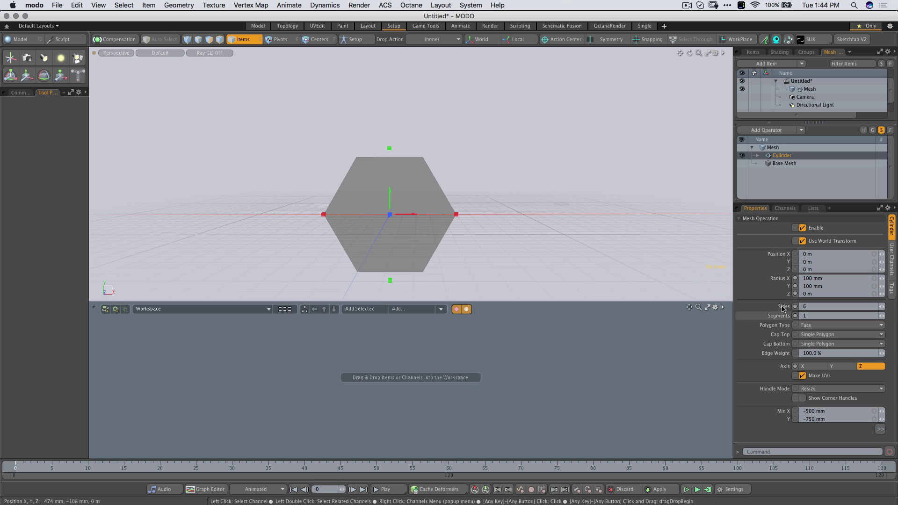
{"action": "left_click", "coordinate": [786, 279]}
{"action": "left_click", "coordinate": [789, 287], "text": "shift"}
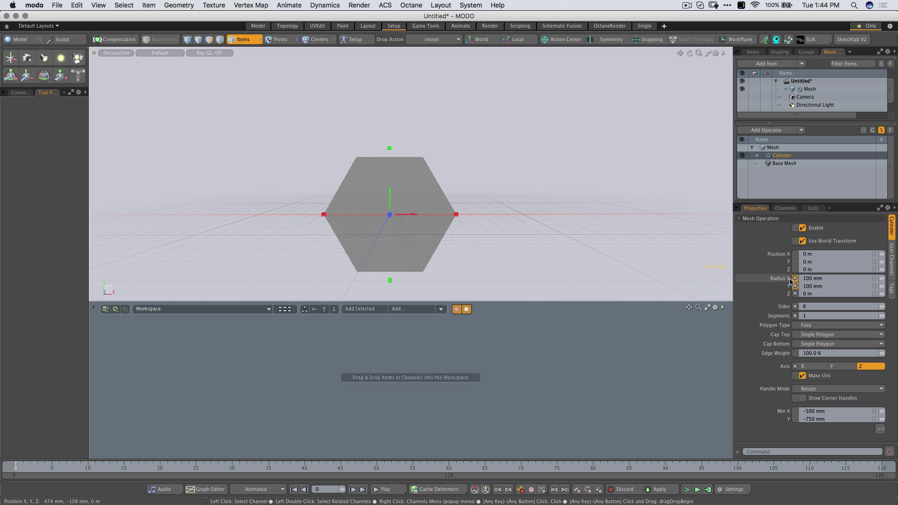
{"action": "left_click_drag", "start_coordinate": [791, 281], "coordinate": [372, 356]}
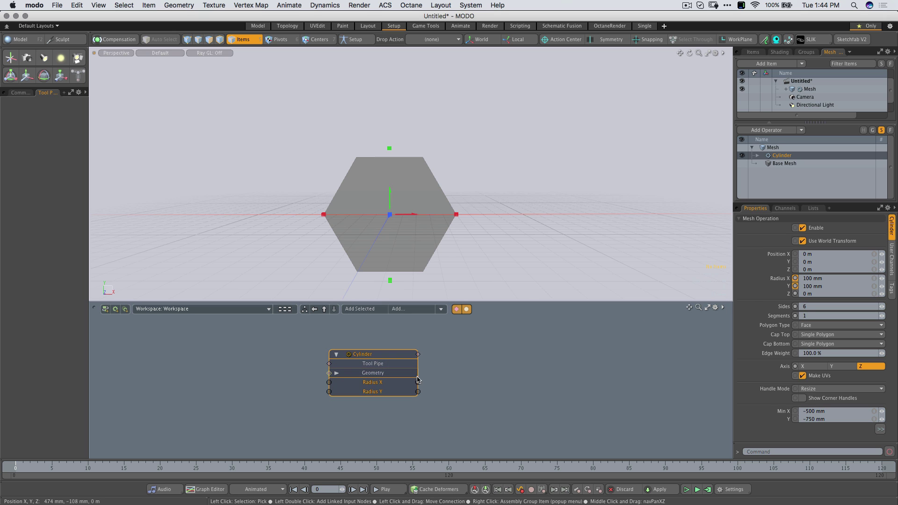
{"action": "left_click_drag", "start_coordinate": [392, 356], "coordinate": [289, 352]}
{"action": "left_click", "coordinate": [317, 372]}
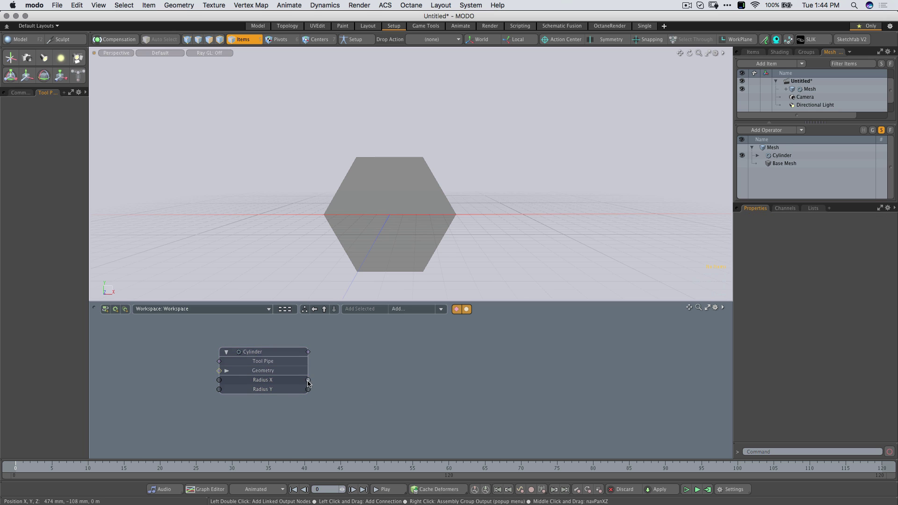
{"action": "left_click_drag", "start_coordinate": [308, 384], "coordinate": [418, 375]}
{"action": "left_click", "coordinate": [306, 392]}
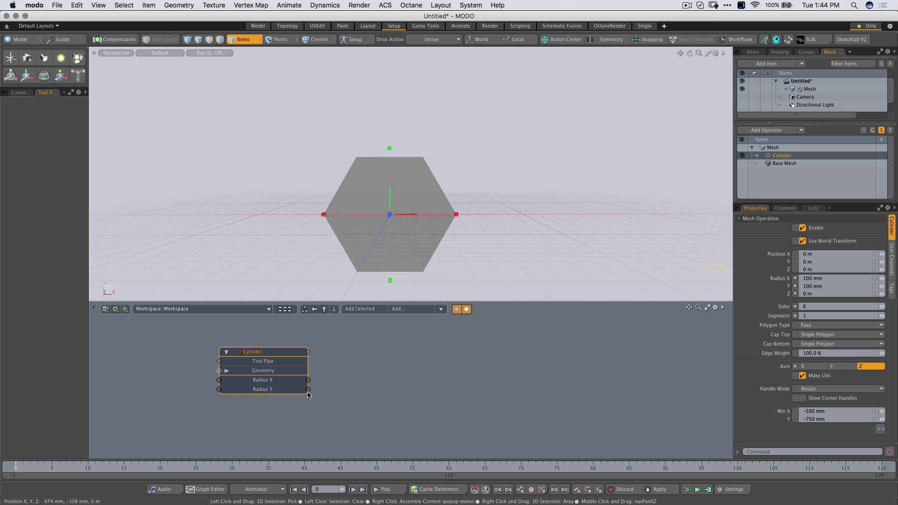
{"action": "left_click", "coordinate": [403, 394]}
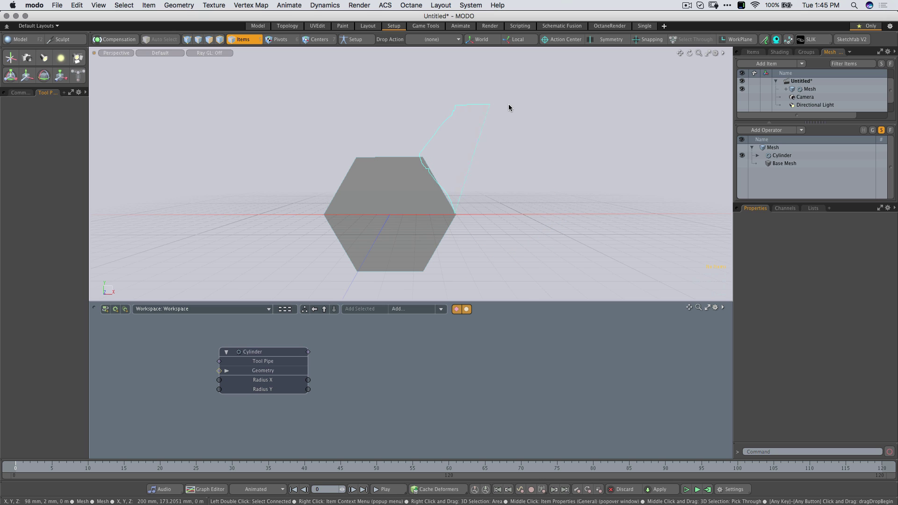
Step: Search the mesh operations for "clone" and add a Clone operator to the mesh
{"action": "left_click", "coordinate": [516, 214]}
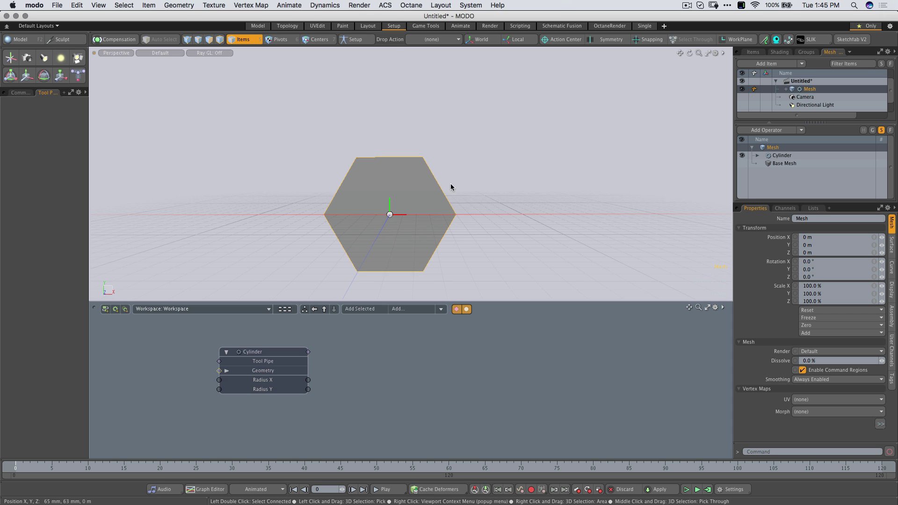
{"action": "left_click", "coordinate": [773, 131]}
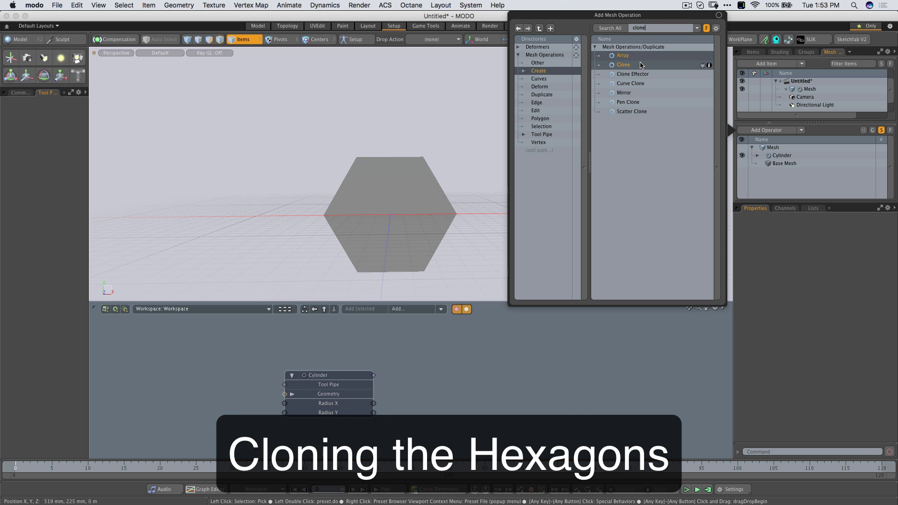
{"action": "left_click", "coordinate": [640, 67]}
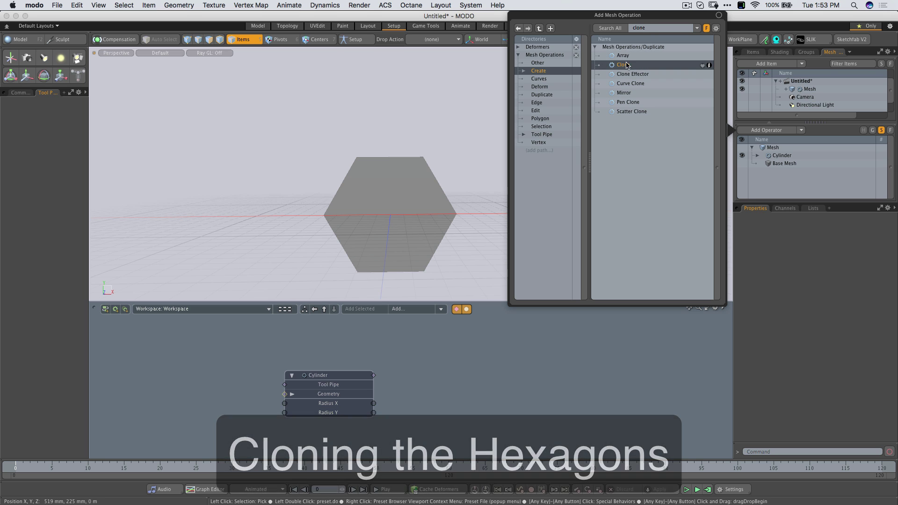
{"action": "double_click", "coordinate": [633, 66]}
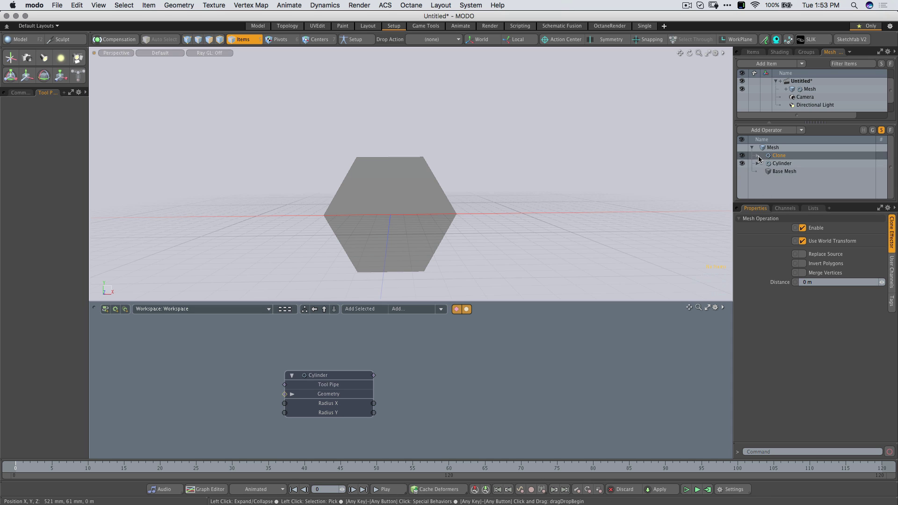
Step: Add the Offset X and Offset Y channels of the clone's Linear Generator to the schematic workspace
{"action": "left_click", "coordinate": [758, 159]}
{"action": "left_click", "coordinate": [791, 173]}
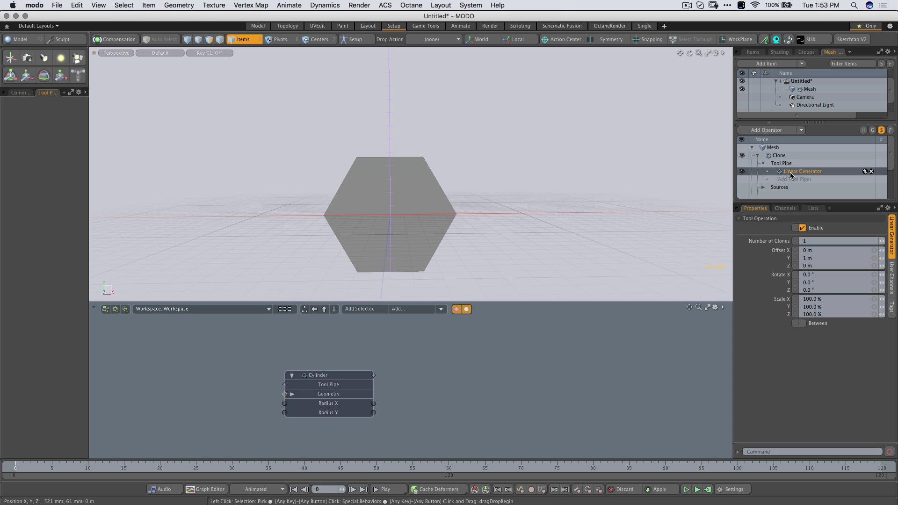
{"action": "left_click", "coordinate": [784, 252]}
{"action": "left_click", "coordinate": [783, 258], "text": "shift"}
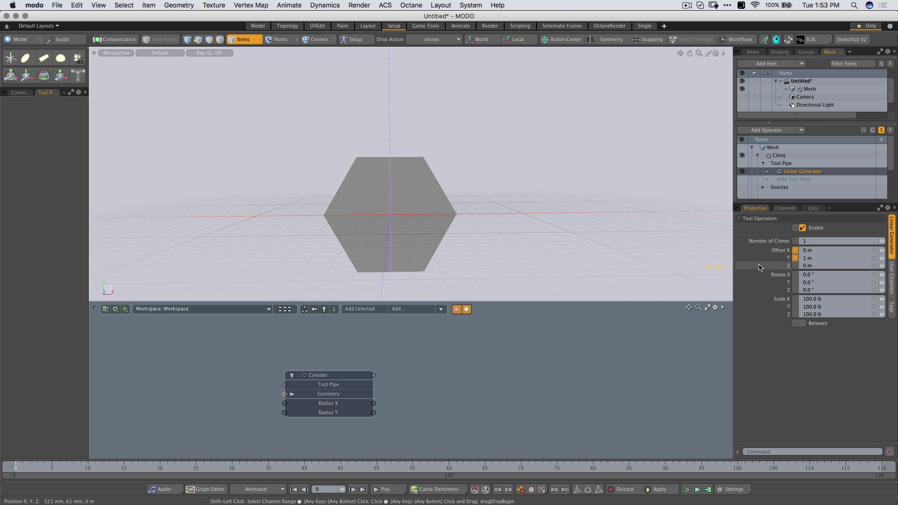
{"action": "left_click", "coordinate": [368, 309]}
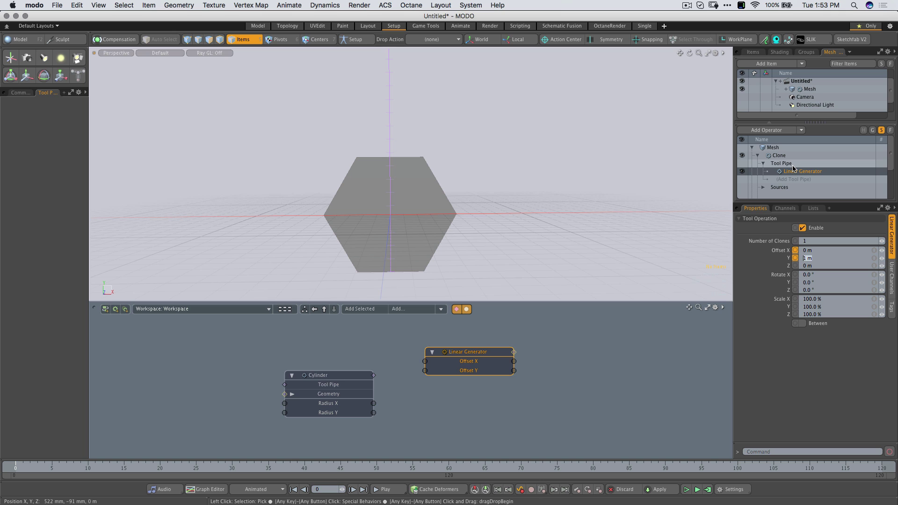
Step: Zero the Linear Generator's Y offset, and move the clone to about 150 mm in X and 88 mm in Y against the first hexagon's edge
{"action": "type", "text": "0"}
{"action": "key", "text": "Return"}
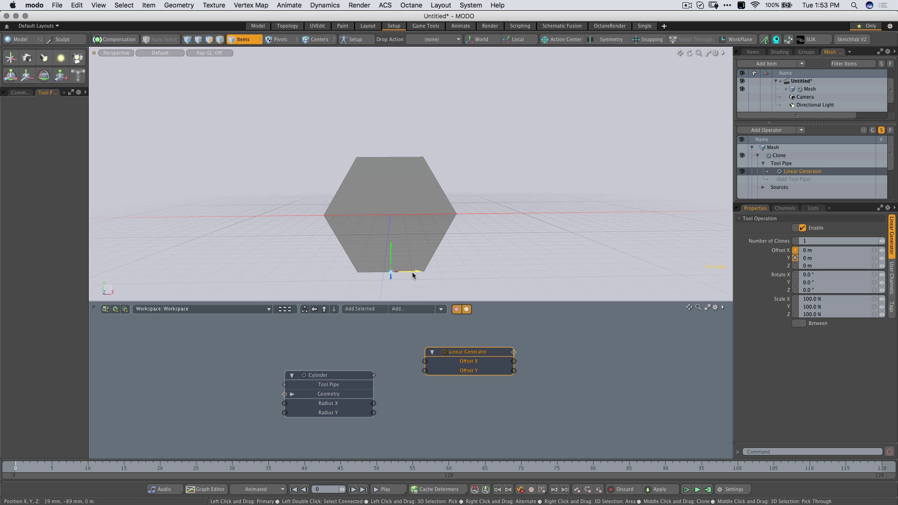
{"action": "mouse_move", "coordinate": [413, 272]}
{"action": "left_mouse_down"}
{"action": "mouse_move", "coordinate": [505, 270]}
{"action": "mouse_move", "coordinate": [504, 212]}
{"action": "left_mouse_up"}
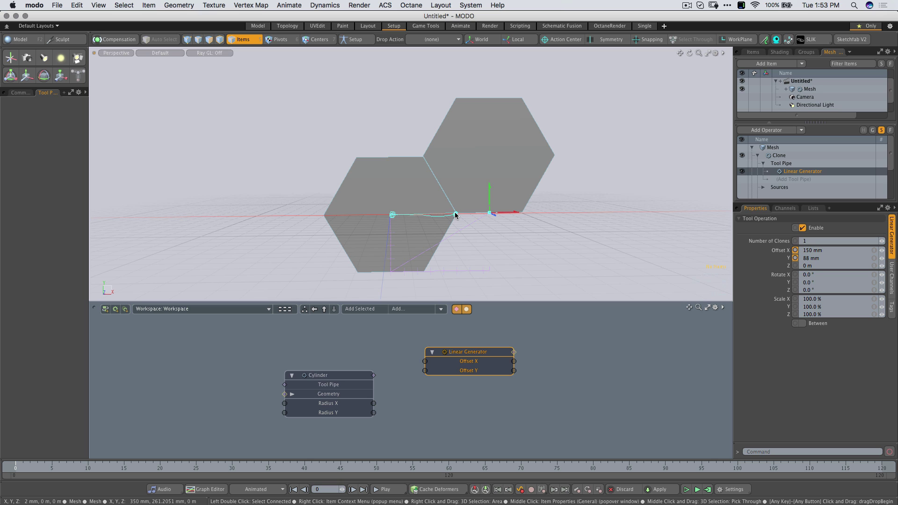
Step: Trace the right triangle between the first hexagon's centre, lower edge midpoint and lower corner to examine the vertical offset geometry
{"action": "mouse_move", "coordinate": [455, 213]}
{"action": "right_mouse_down"}
{"action": "mouse_move", "coordinate": [440, 244]}
{"action": "mouse_move", "coordinate": [394, 274]}
{"action": "right_mouse_up"}
{"action": "mouse_move", "coordinate": [405, 280]}
{"action": "left_mouse_down"}
{"action": "mouse_move", "coordinate": [426, 267]}
{"action": "mouse_move", "coordinate": [387, 282]}
{"action": "mouse_move", "coordinate": [361, 269]}
{"action": "mouse_move", "coordinate": [392, 279]}
{"action": "mouse_move", "coordinate": [415, 275]}
{"action": "mouse_move", "coordinate": [364, 272]}
{"action": "mouse_move", "coordinate": [421, 267]}
{"action": "mouse_move", "coordinate": [365, 274]}
{"action": "mouse_move", "coordinate": [417, 275]}
{"action": "mouse_move", "coordinate": [393, 277]}
{"action": "mouse_move", "coordinate": [393, 269]}
{"action": "left_mouse_up"}
{"action": "key", "text": "space"}
{"action": "left_click", "coordinate": [392, 218]}
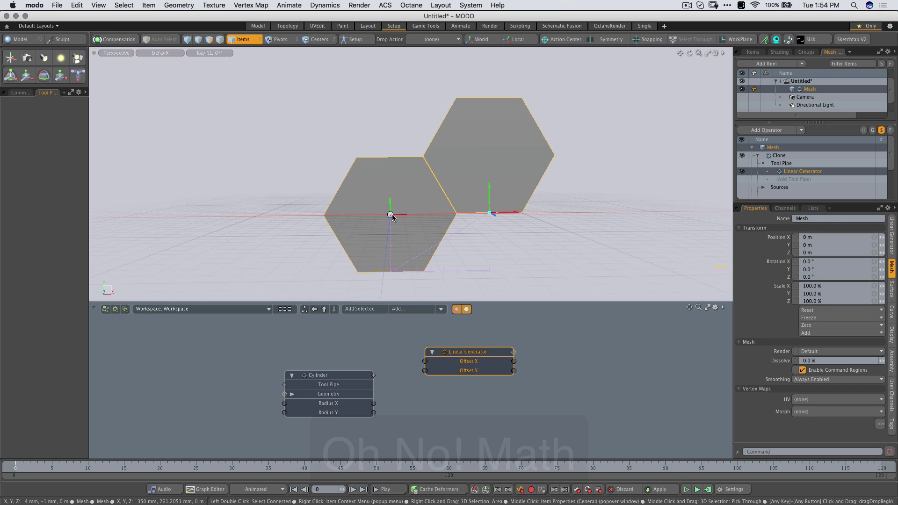
{"action": "mouse_move", "coordinate": [391, 218]}
{"action": "left_mouse_down"}
{"action": "mouse_move", "coordinate": [388, 268]}
{"action": "mouse_move", "coordinate": [423, 273]}
{"action": "left_mouse_up"}
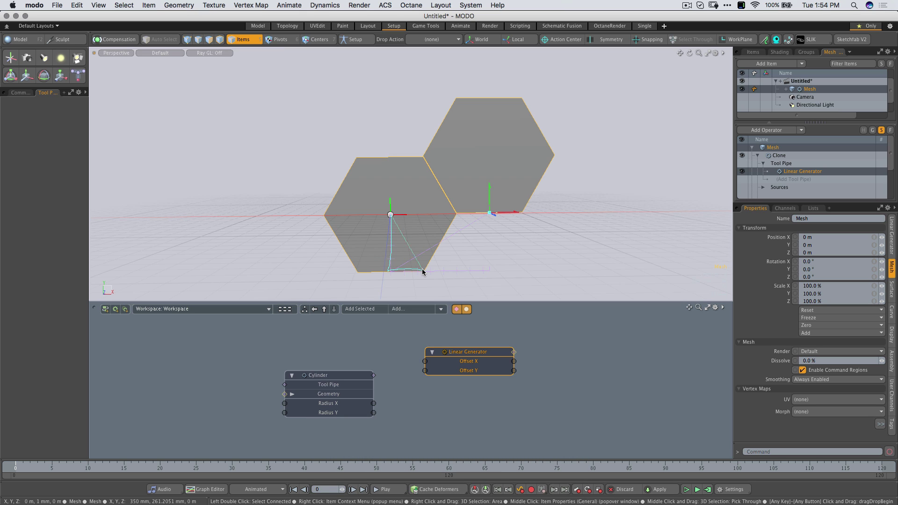
{"action": "mouse_move", "coordinate": [422, 272]}
{"action": "left_mouse_down"}
{"action": "mouse_move", "coordinate": [401, 237]}
{"action": "mouse_move", "coordinate": [391, 267]}
{"action": "left_mouse_up"}
{"action": "mouse_move", "coordinate": [393, 262]}
{"action": "right_mouse_down"}
{"action": "mouse_move", "coordinate": [392, 234]}
{"action": "mouse_move", "coordinate": [419, 265]}
{"action": "right_mouse_up"}
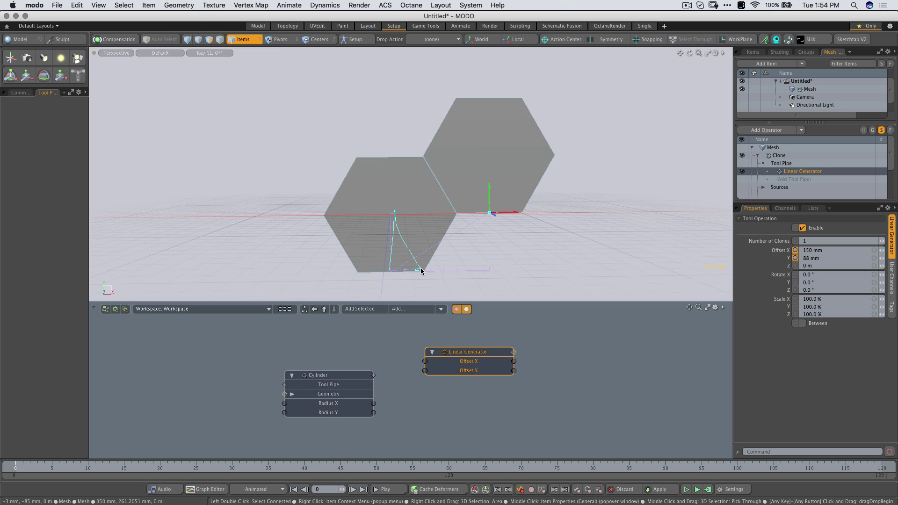
{"action": "left_click_drag", "start_coordinate": [420, 269], "coordinate": [392, 269]}
{"action": "mouse_move", "coordinate": [392, 267]}
{"action": "right_mouse_down"}
{"action": "mouse_move", "coordinate": [391, 212]}
{"action": "mouse_move", "coordinate": [391, 271]}
{"action": "right_mouse_up"}
{"action": "mouse_move", "coordinate": [405, 244]}
{"action": "right_mouse_down"}
{"action": "mouse_move", "coordinate": [395, 218]}
{"action": "mouse_move", "coordinate": [411, 255]}
{"action": "mouse_move", "coordinate": [397, 229]}
{"action": "right_mouse_up"}
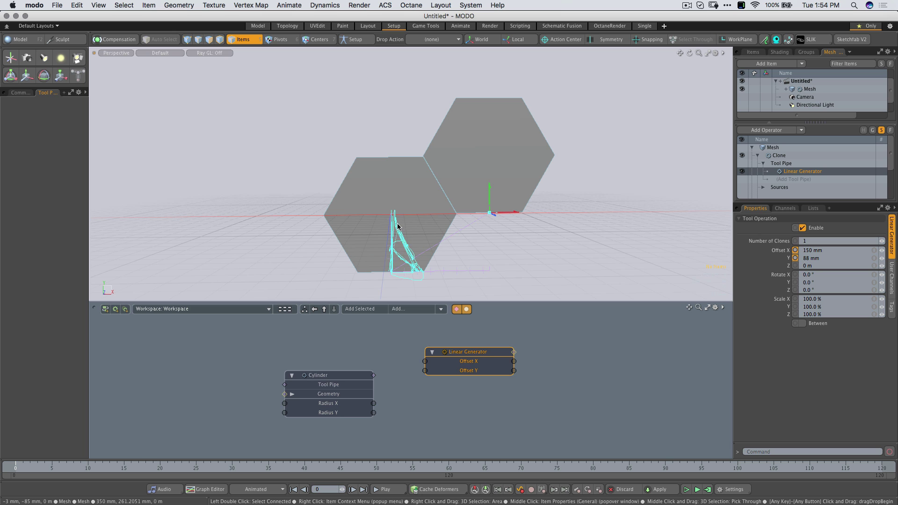
Step: Search the schematic nodes for "sin", add a Trigonometry Sin node above the Cylinder node and set its input to 60
{"action": "left_click", "coordinate": [403, 310]}
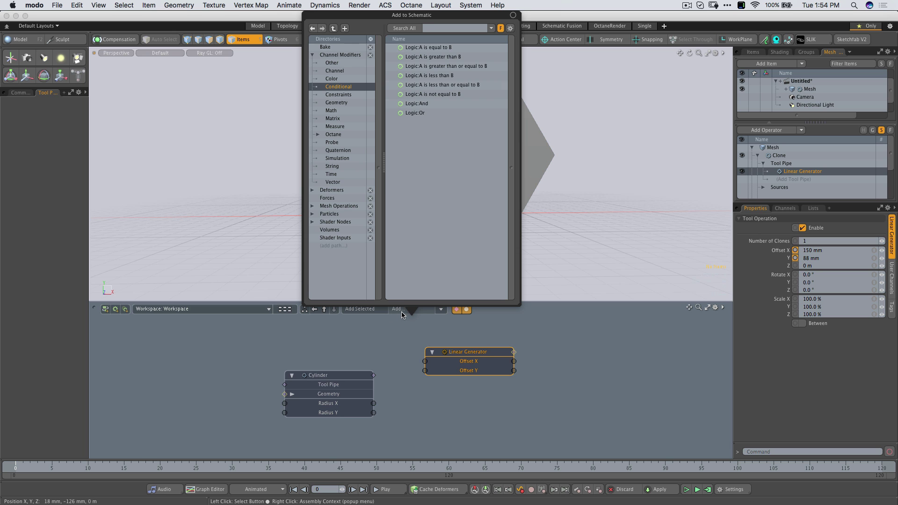
{"action": "type", "text": "si"}
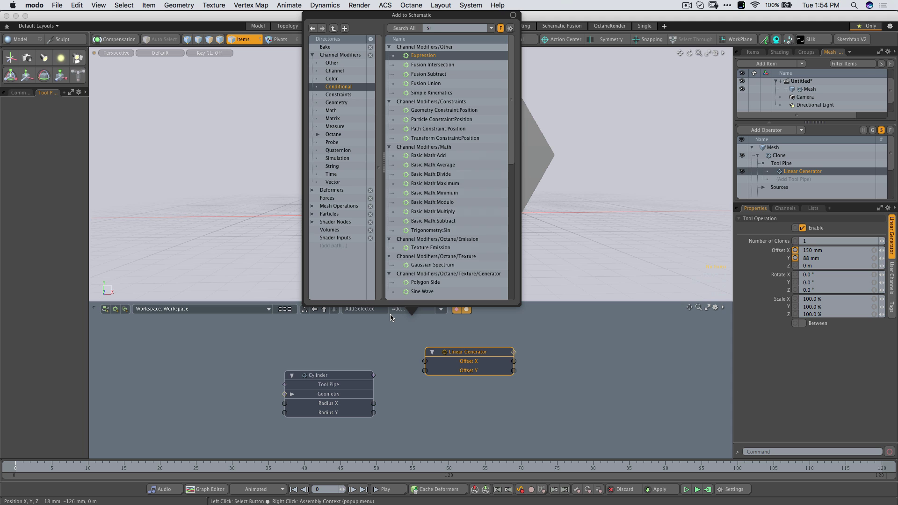
{"action": "type", "text": "n"}
{"action": "key", "text": "Return"}
{"action": "left_click_drag", "start_coordinate": [484, 385], "coordinate": [307, 317]}
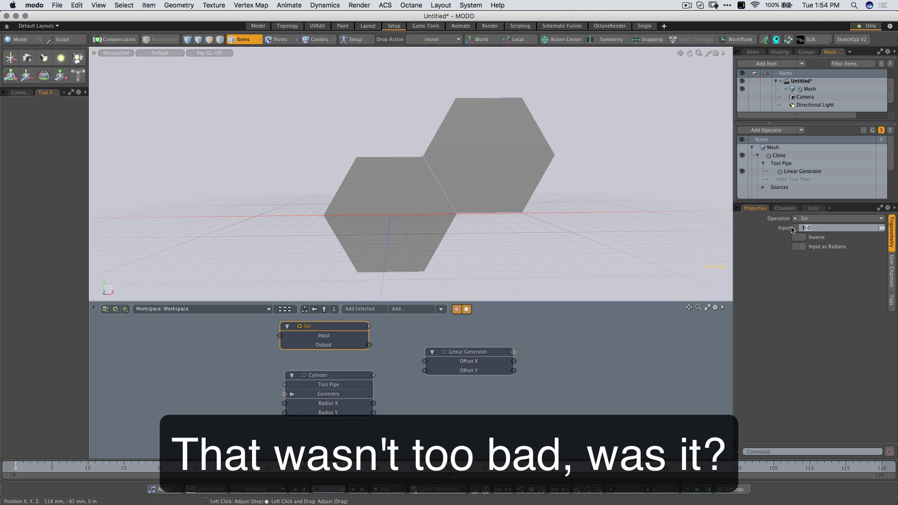
{"action": "key", "text": "Return"}
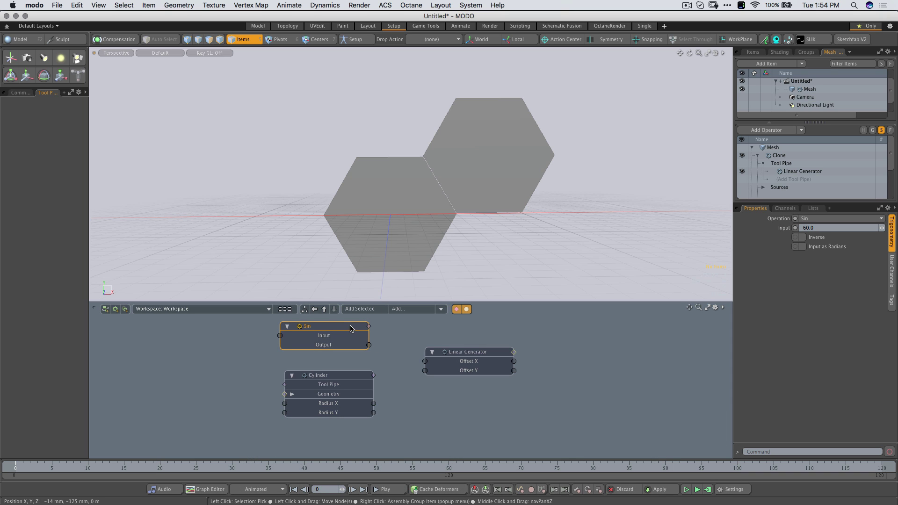
Step: Align the Sin node above the Cylinder node, space the Linear Generator node further away and inspect the Sin node's channels
{"action": "left_click_drag", "start_coordinate": [353, 326], "coordinate": [358, 326]}
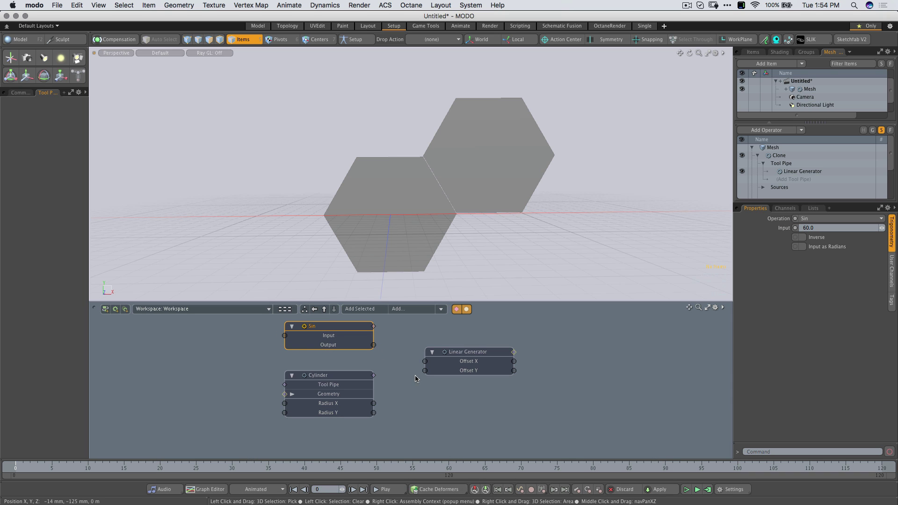
{"action": "left_click_drag", "start_coordinate": [451, 353], "coordinate": [464, 346]}
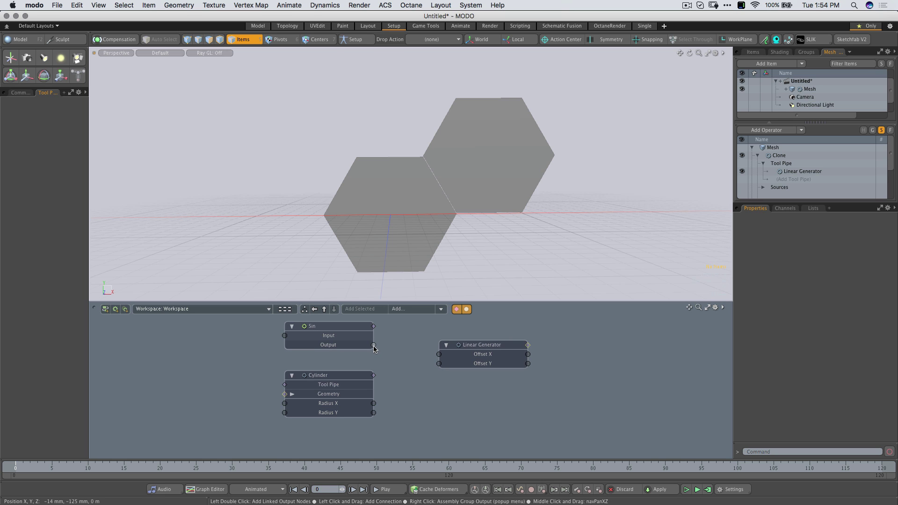
{"action": "left_click", "coordinate": [353, 327]}
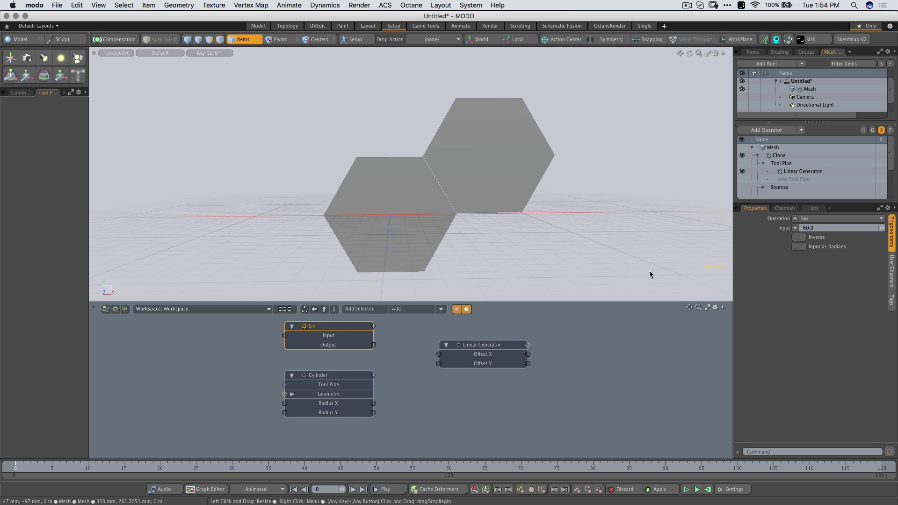
{"action": "left_click", "coordinate": [785, 208]}
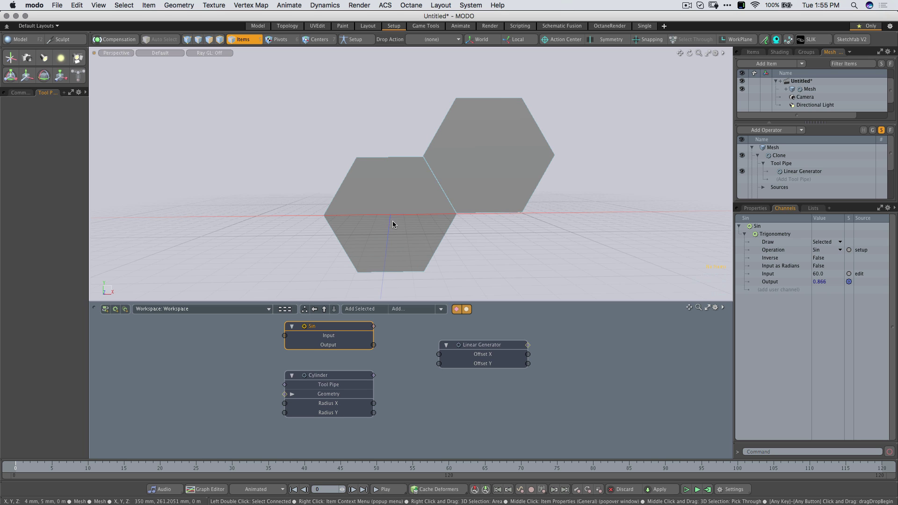
{"action": "left_click", "coordinate": [396, 322]}
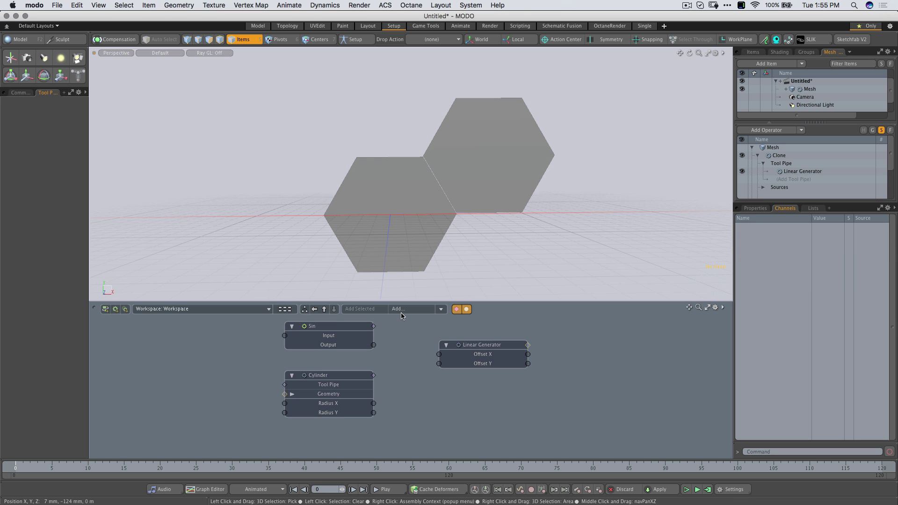
Step: Add a Basic Math Multiply node that multiplies the Sin output by the cylinder's Radius X and drives the Linear Generator's Offset Y
{"action": "left_click", "coordinate": [399, 309]}
{"action": "type", "text": "mul"}
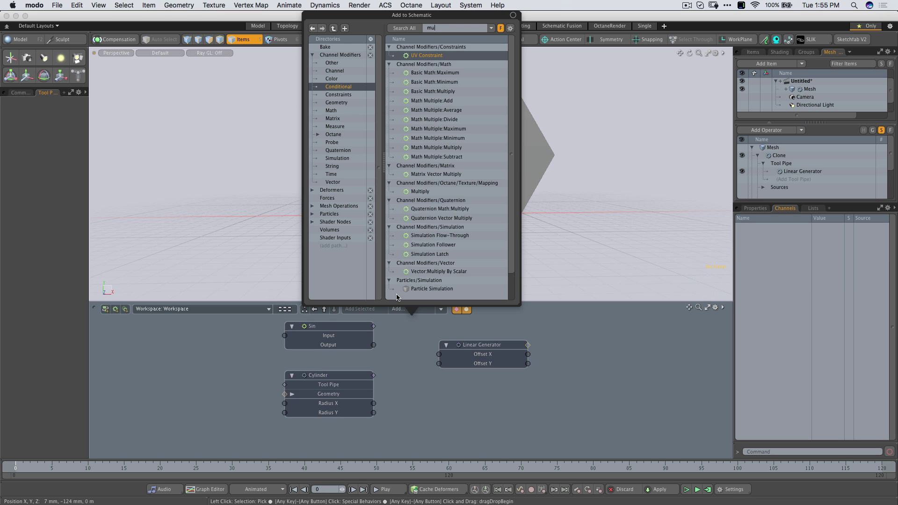
{"action": "key", "text": "Return"}
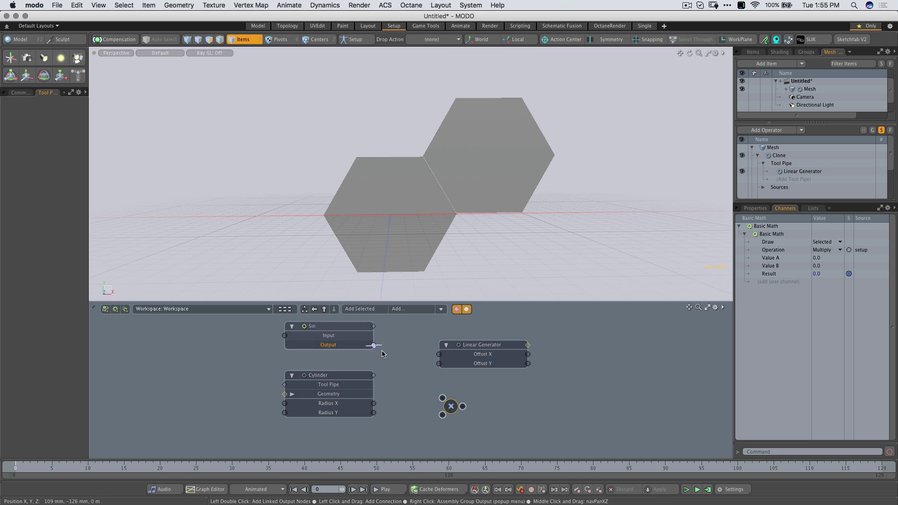
{"action": "left_click_drag", "start_coordinate": [374, 345], "coordinate": [413, 369]}
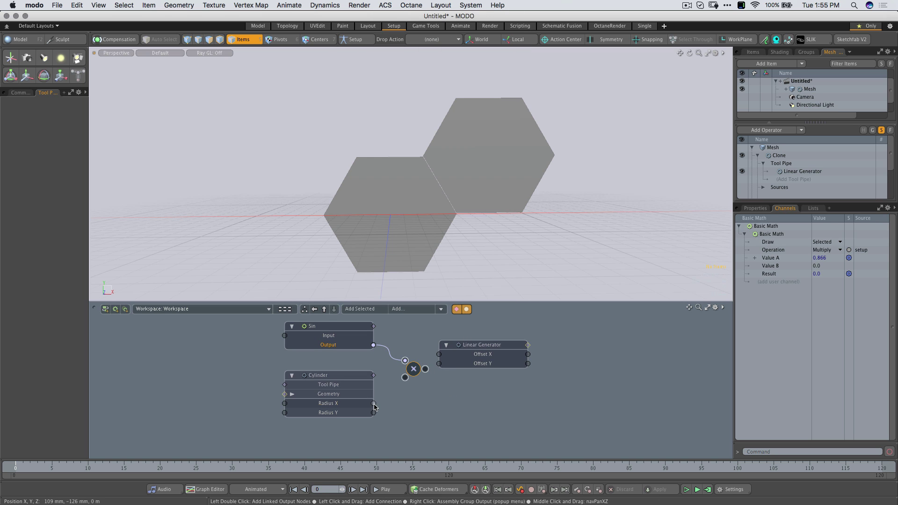
{"action": "left_click_drag", "start_coordinate": [374, 403], "coordinate": [456, 363]}
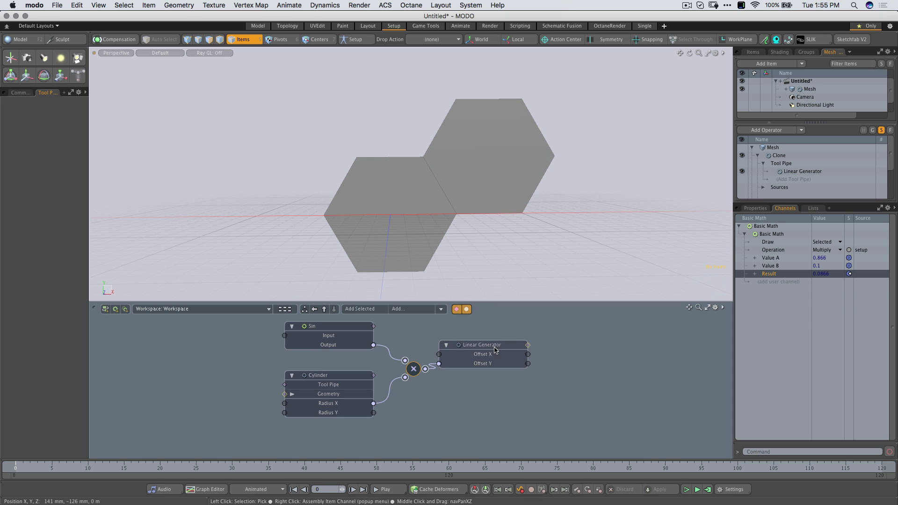
Step: Examine the Linear Generator's offset properties and trace the horizontal spacing in half-radius segments along the hexagon's lower edge
{"action": "left_click", "coordinate": [803, 172]}
{"action": "left_click", "coordinate": [761, 209]}
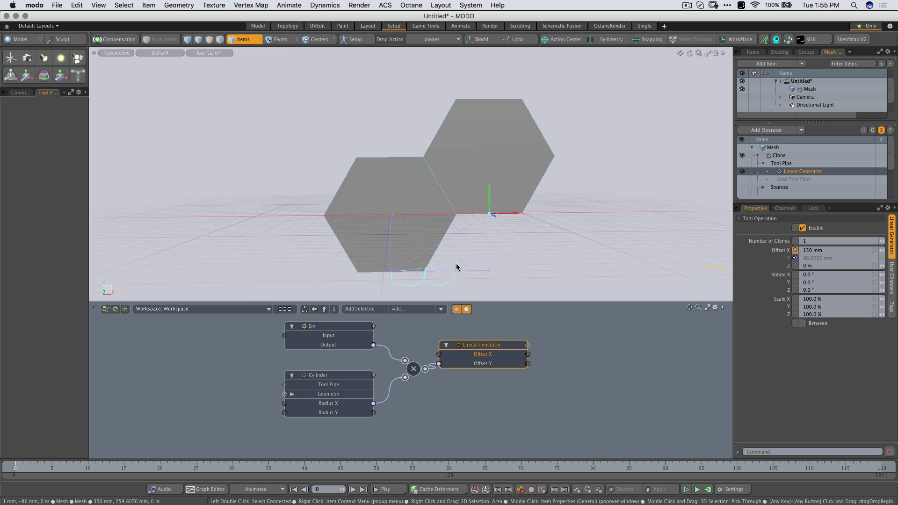
{"action": "left_click", "coordinate": [482, 272]}
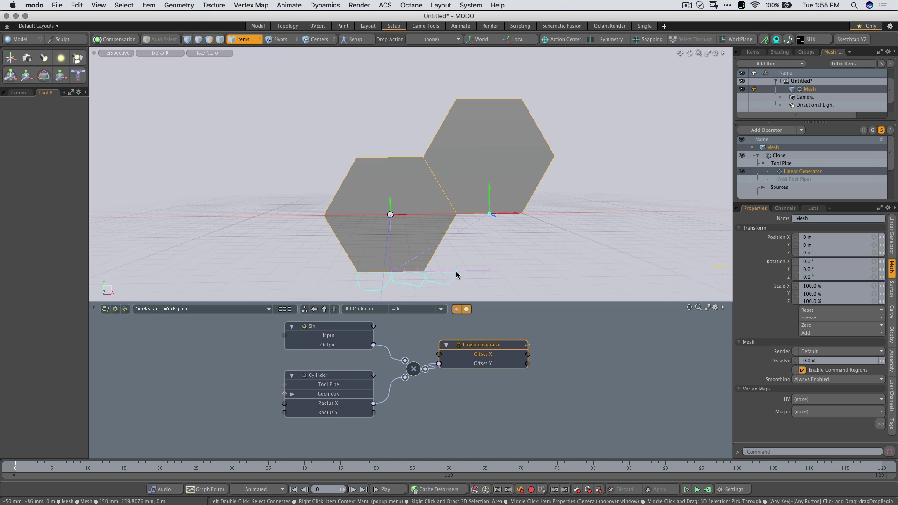
{"action": "left_click", "coordinate": [457, 275]}
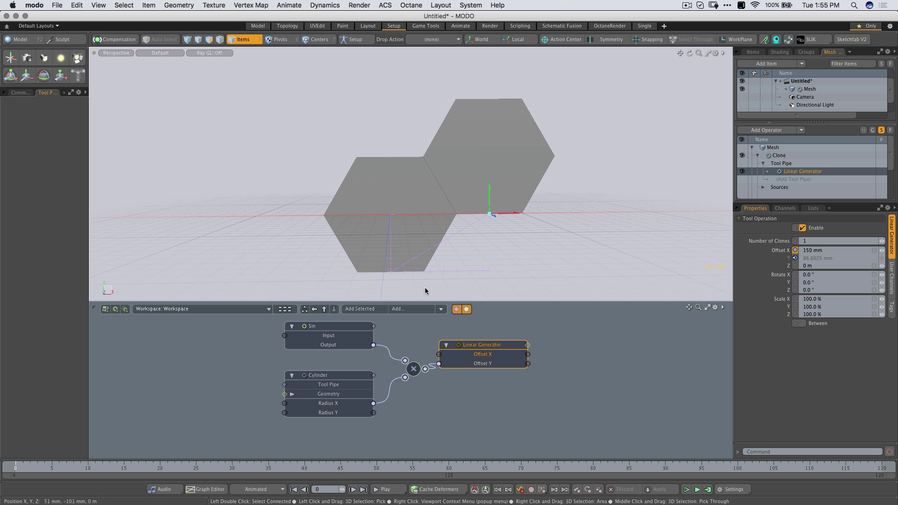
Step: Add a second Trigonometry Sin node between the first Sin and Cylinder nodes, set its input to 30 and check its channels
{"action": "left_click", "coordinate": [412, 310]}
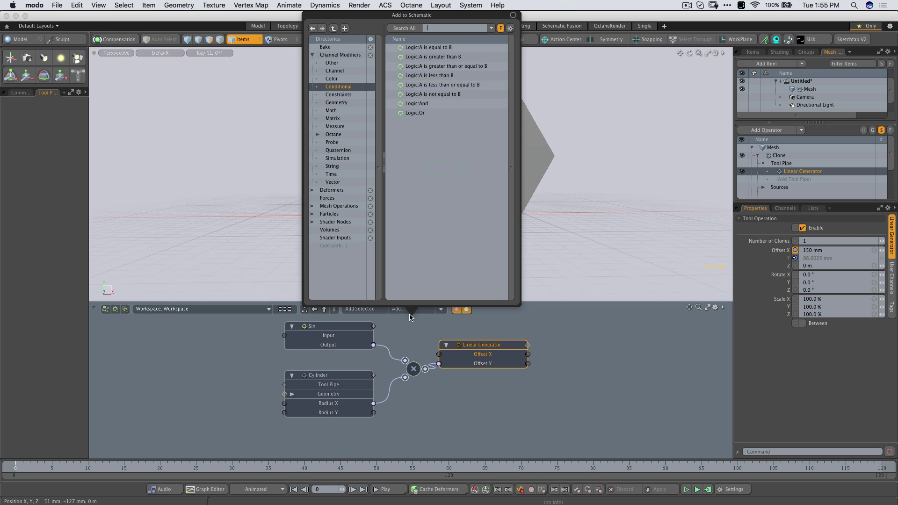
{"action": "type", "text": "sin"}
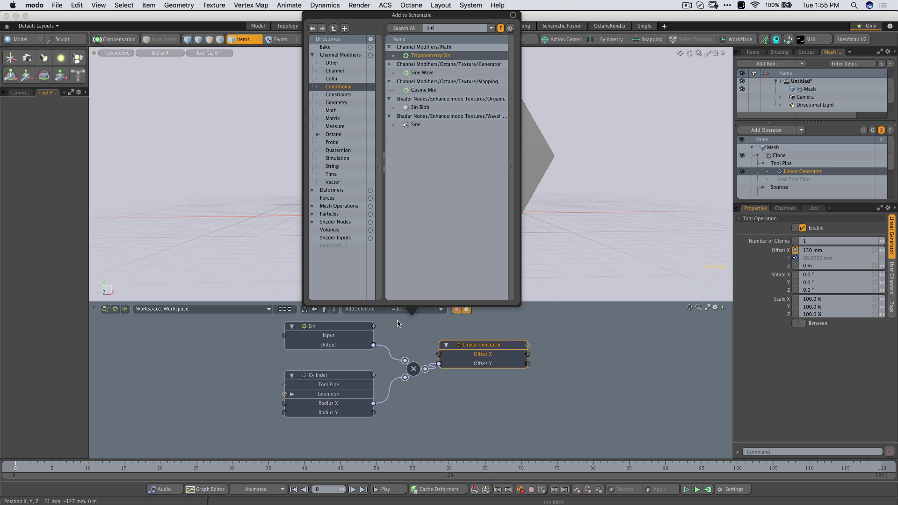
{"action": "key", "text": "Return"}
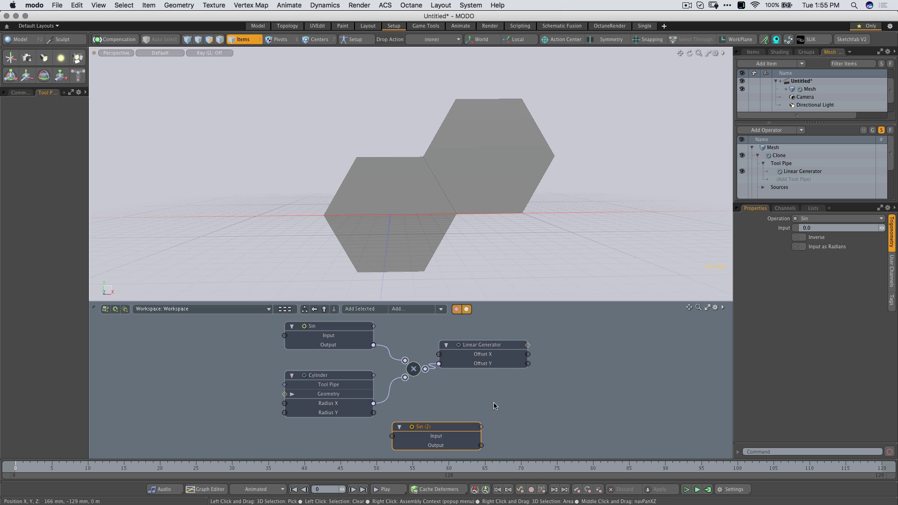
{"action": "left_click_drag", "start_coordinate": [380, 382], "coordinate": [335, 350]}
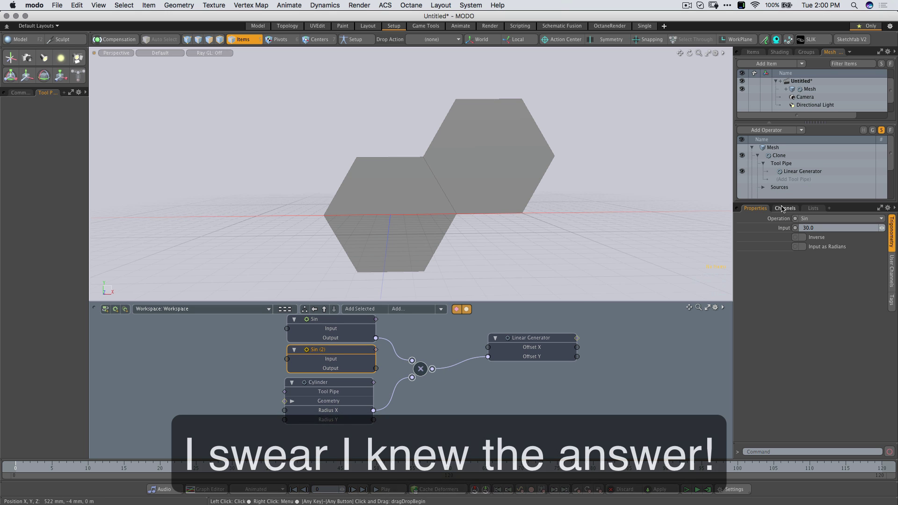
{"action": "left_click", "coordinate": [785, 208]}
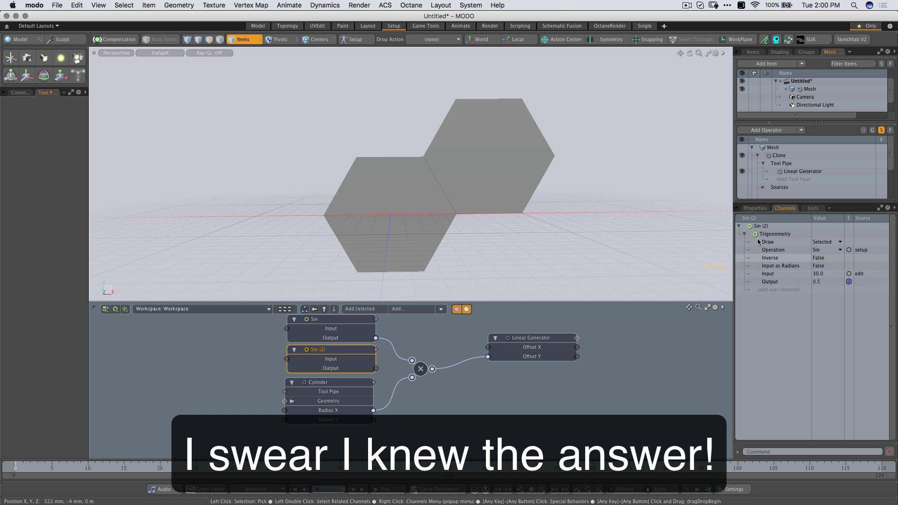
{"action": "left_click", "coordinate": [758, 208]}
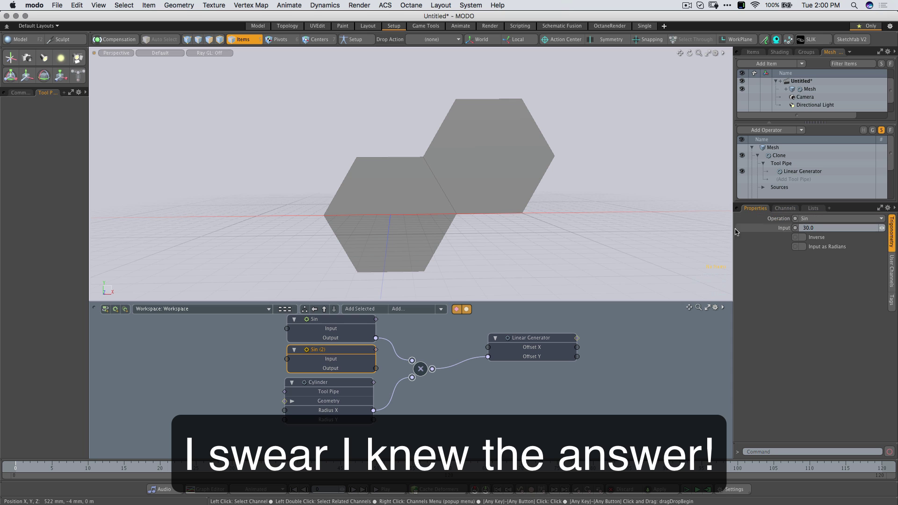
{"action": "left_click", "coordinate": [416, 343]}
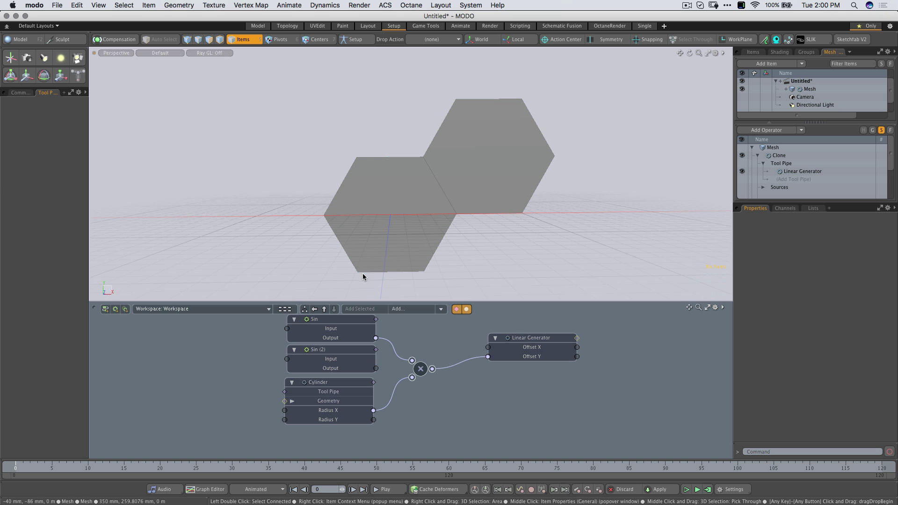
Step: Trace the triangle from the first hexagon's centre to its lower edge and examine the second Sin node's channels
{"action": "mouse_move", "coordinate": [360, 276]}
{"action": "left_mouse_down"}
{"action": "mouse_move", "coordinate": [430, 281]}
{"action": "mouse_move", "coordinate": [464, 266]}
{"action": "left_mouse_up"}
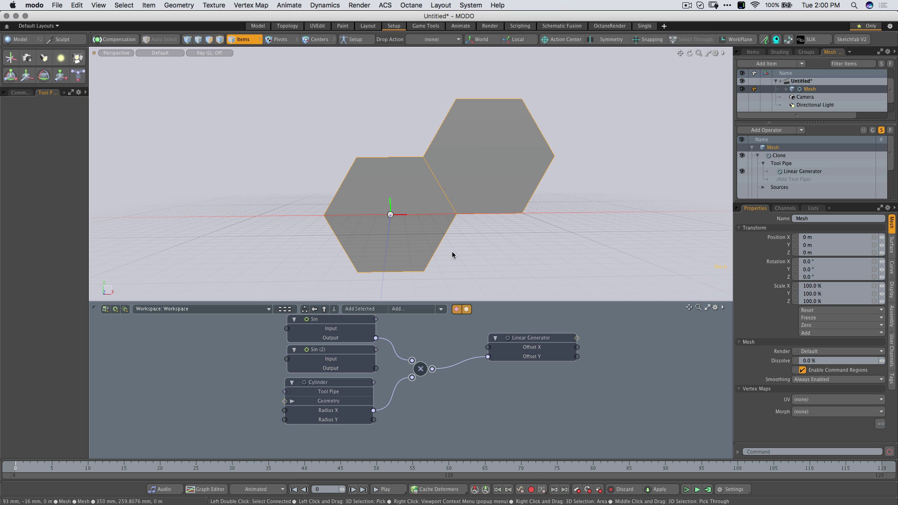
{"action": "left_click", "coordinate": [353, 356]}
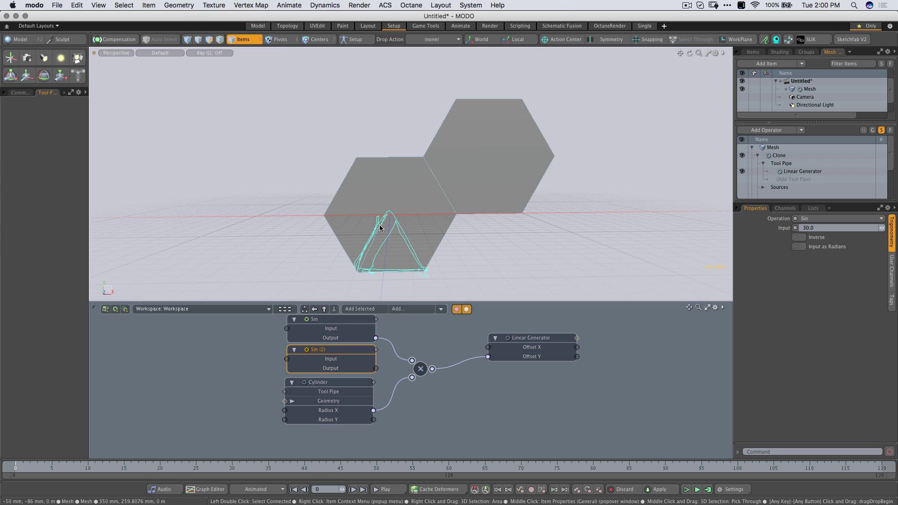
{"action": "left_click", "coordinate": [379, 275]}
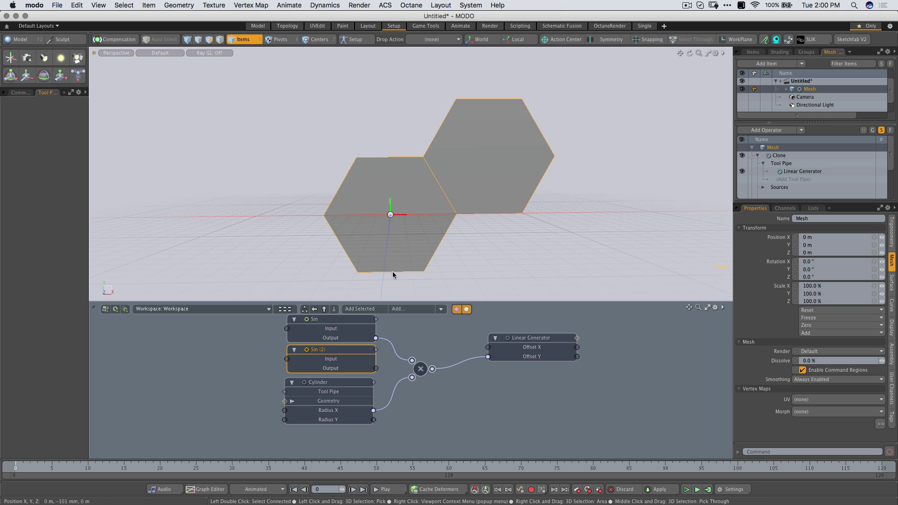
{"action": "left_click", "coordinate": [421, 337]}
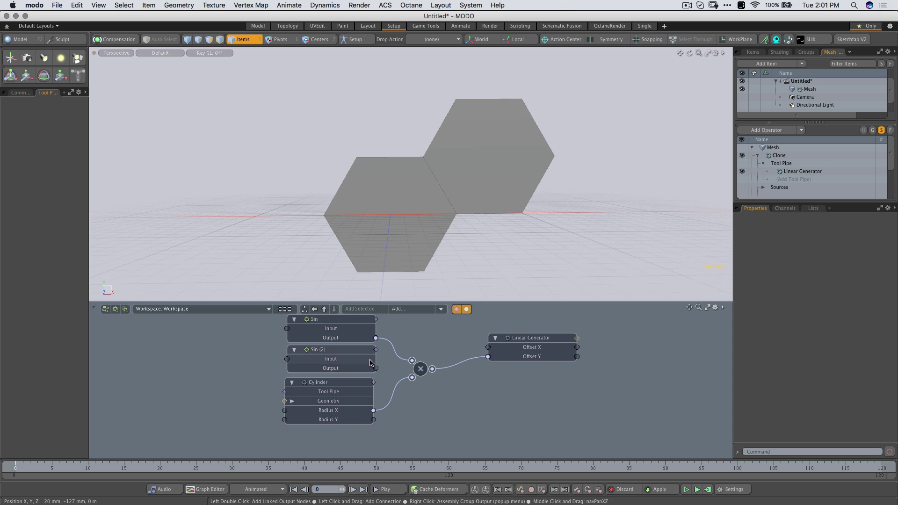
{"action": "left_click", "coordinate": [353, 350]}
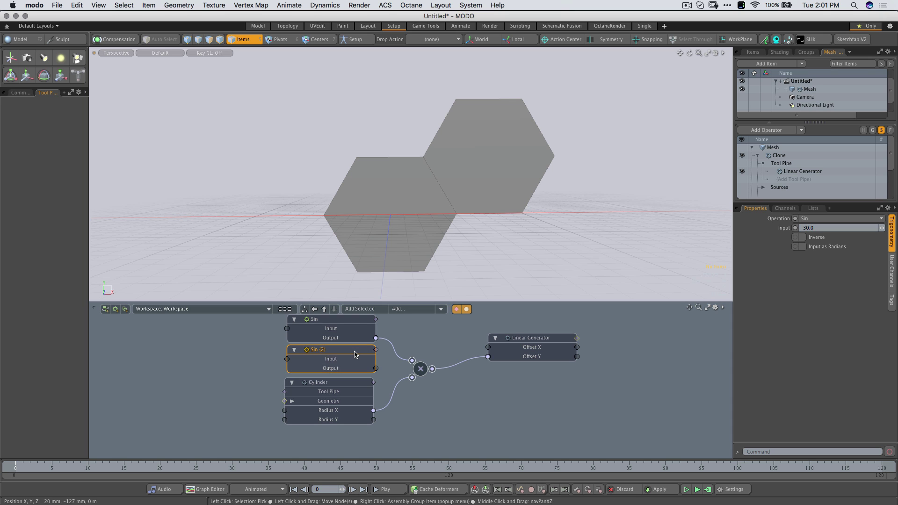
{"action": "left_click", "coordinate": [785, 208]}
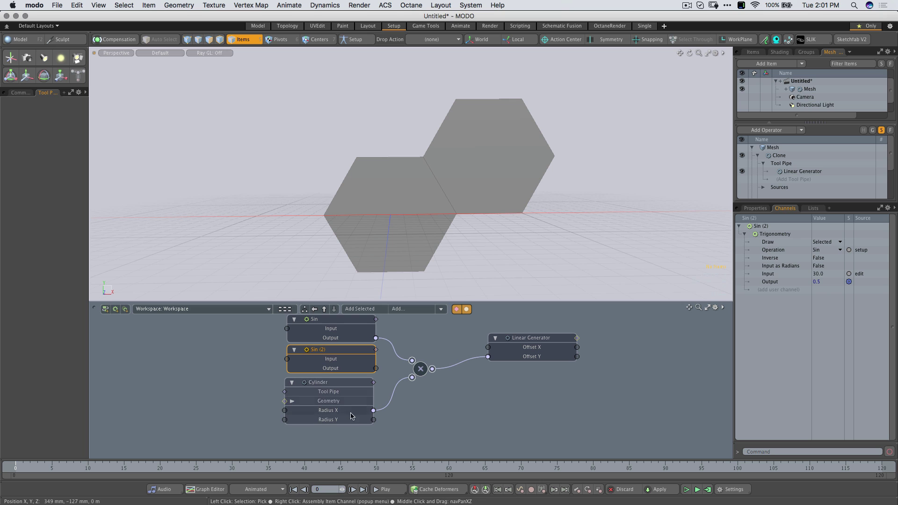
Step: Add a second Multiply node below the first, multiplying the second Sin's output by the cylinder's Radius X, and check its channels
{"action": "left_click", "coordinate": [411, 309]}
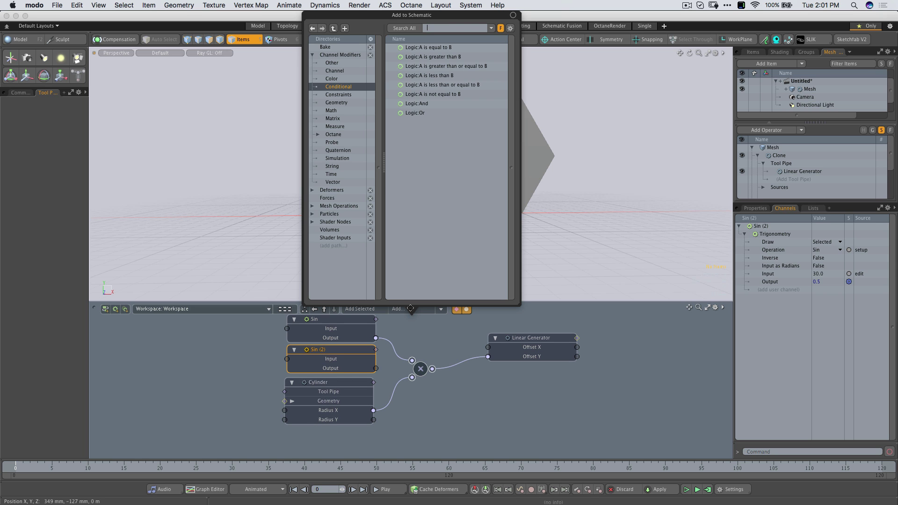
{"action": "type", "text": "mul"}
{"action": "key", "text": "Return"}
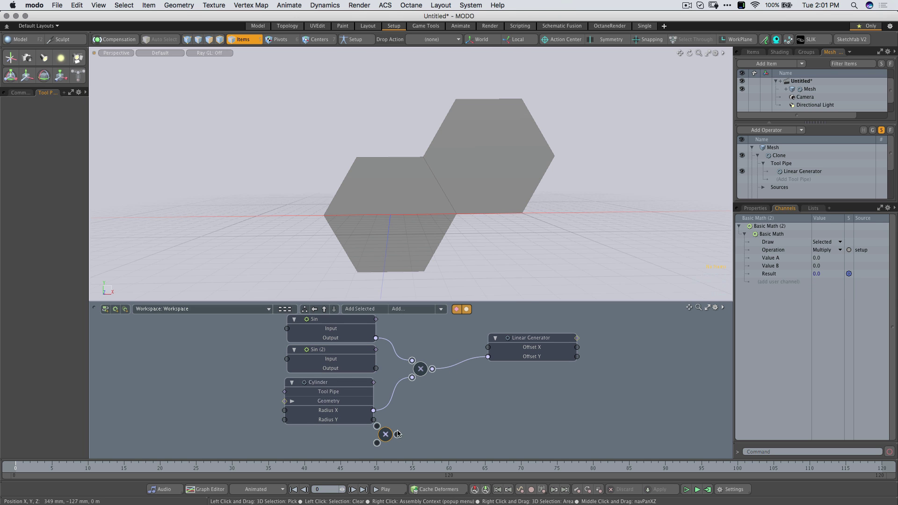
{"action": "left_click_drag", "start_coordinate": [386, 434], "coordinate": [420, 409]}
{"action": "left_click_drag", "start_coordinate": [376, 370], "coordinate": [422, 396]}
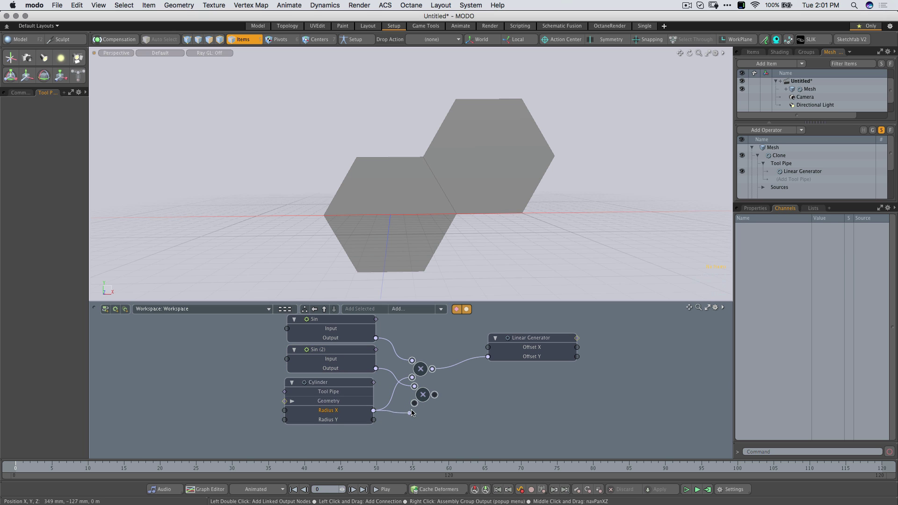
{"action": "left_click_drag", "start_coordinate": [411, 413], "coordinate": [423, 393]}
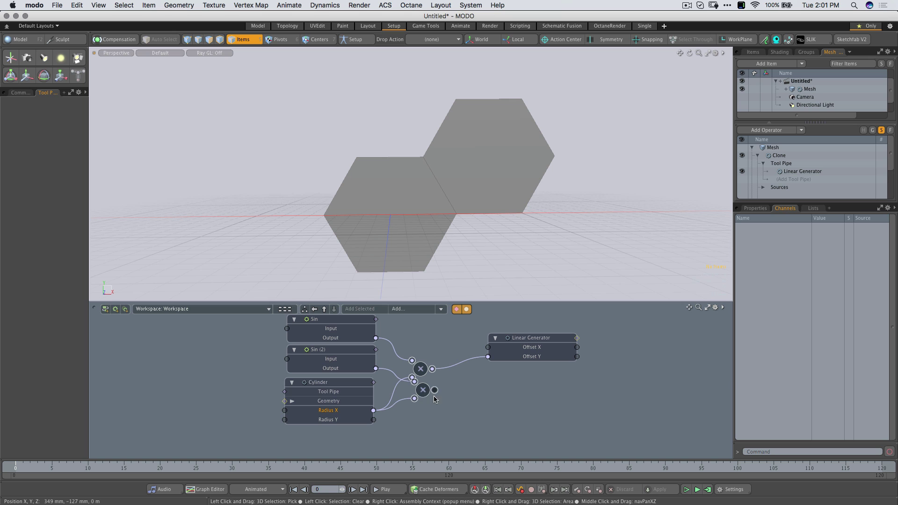
{"action": "left_click", "coordinate": [424, 390]}
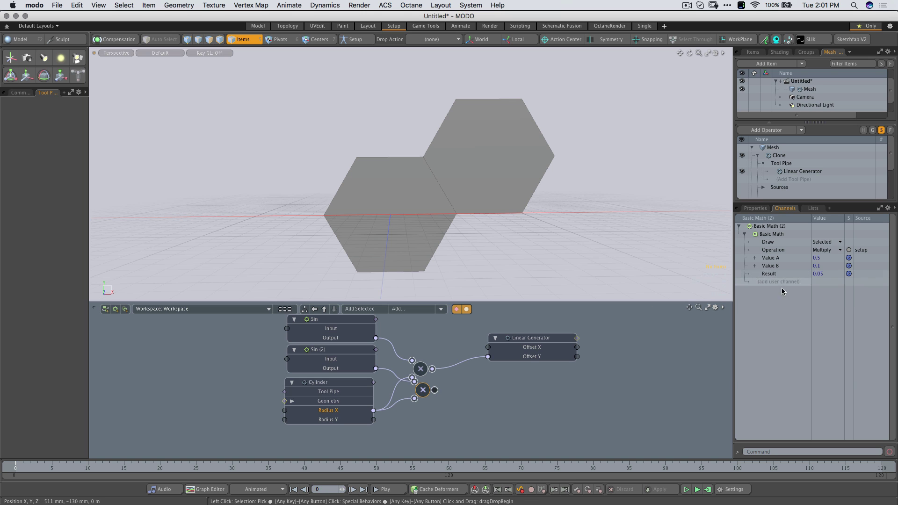
{"action": "left_click_drag", "start_coordinate": [424, 391], "coordinate": [422, 392]}
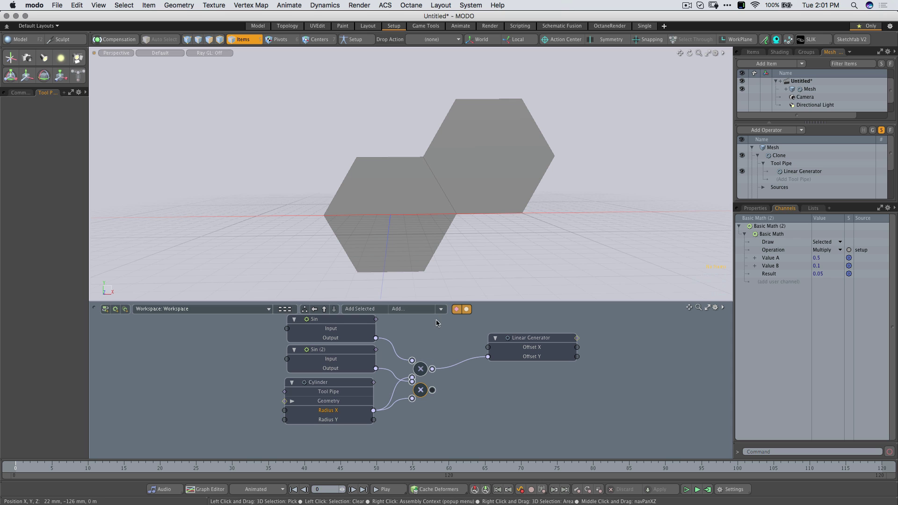
Step: Add a Basic Math Add node that sums the second Multiply's result and the cylinder's Radius X
{"action": "left_click", "coordinate": [410, 309]}
{"action": "type", "text": "add"}
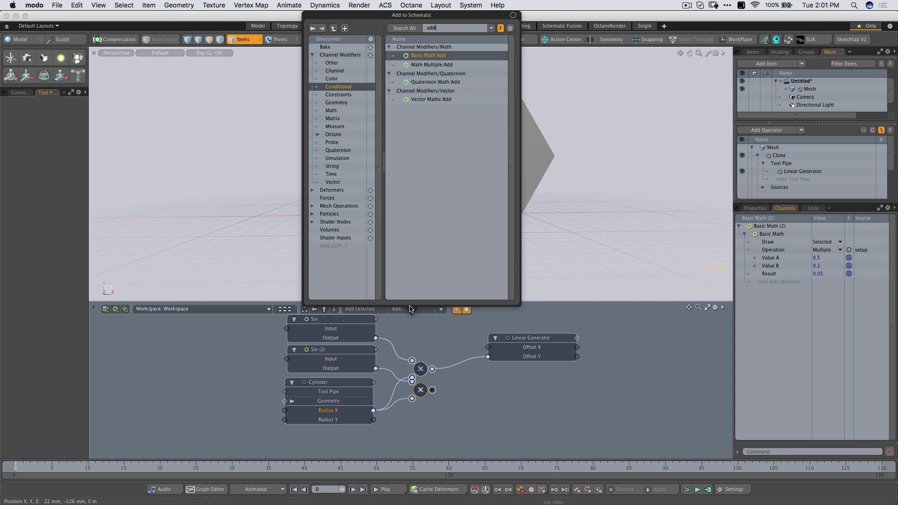
{"action": "key", "text": "Return"}
{"action": "left_click_drag", "start_coordinate": [385, 388], "coordinate": [448, 399]}
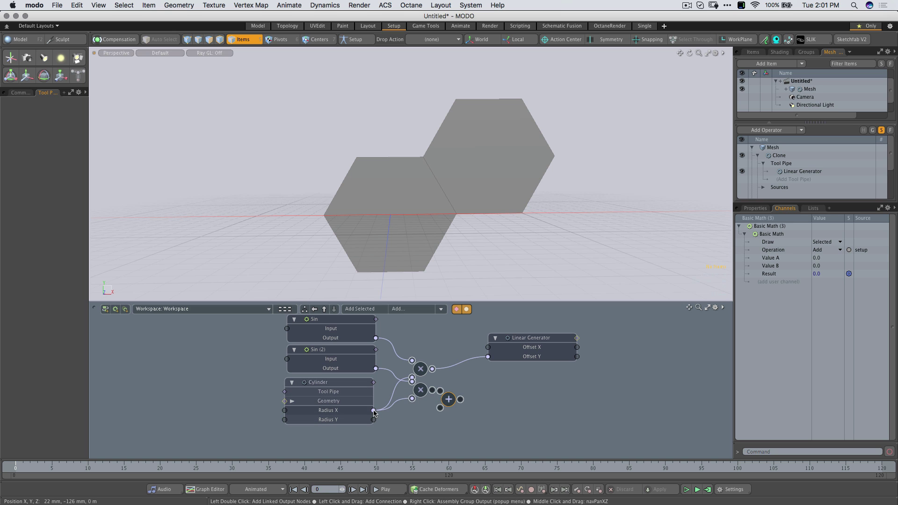
{"action": "left_click_drag", "start_coordinate": [438, 415], "coordinate": [458, 401]}
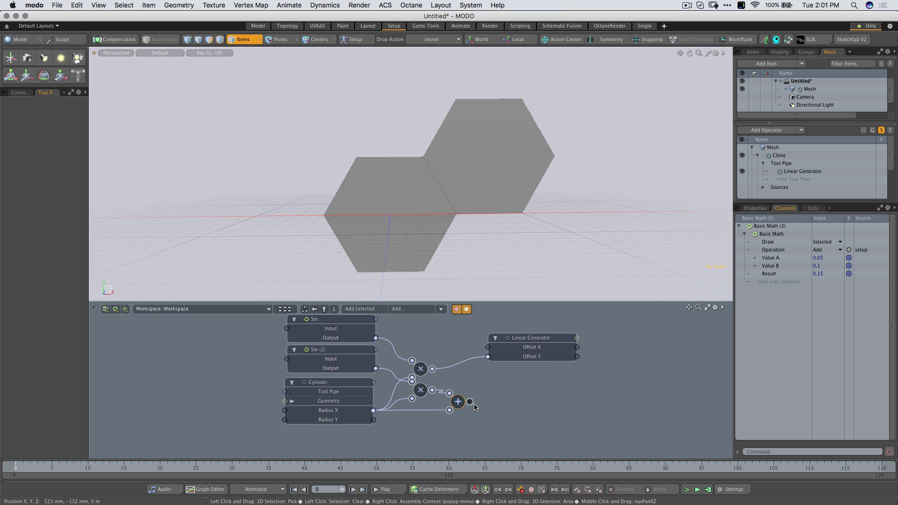
Step: Move the cloned hexagon away along X with the Linear Generator's handle, to an Offset X of about 241 mm
{"action": "left_click", "coordinate": [517, 340]}
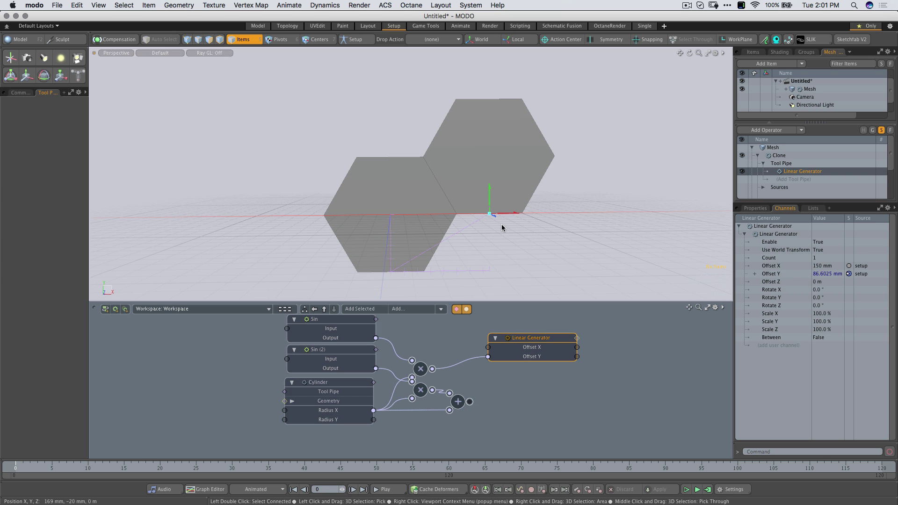
{"action": "left_click", "coordinate": [519, 216], "text": "shift"}
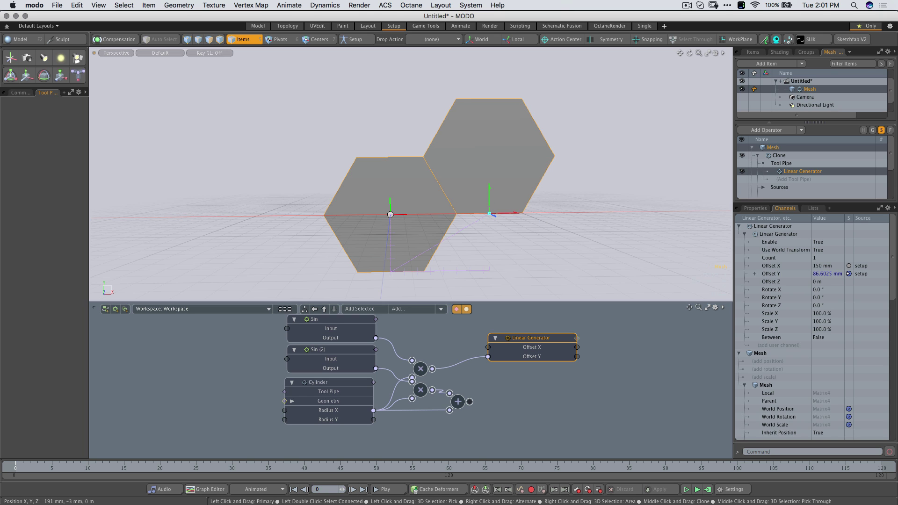
{"action": "left_click_drag", "start_coordinate": [516, 214], "coordinate": [568, 213]}
{"action": "key", "text": "super+z"}
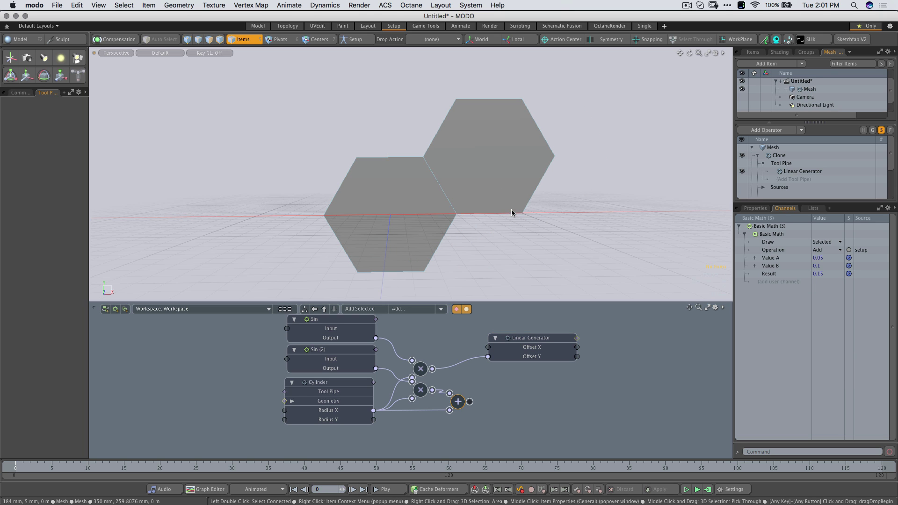
{"action": "left_click", "coordinate": [527, 338]}
{"action": "left_click_drag", "start_coordinate": [513, 215], "coordinate": [552, 214]}
Step: Drive the Linear Generator's Offset X with the Add node's result
{"action": "left_click_drag", "start_coordinate": [470, 402], "coordinate": [470, 378]}
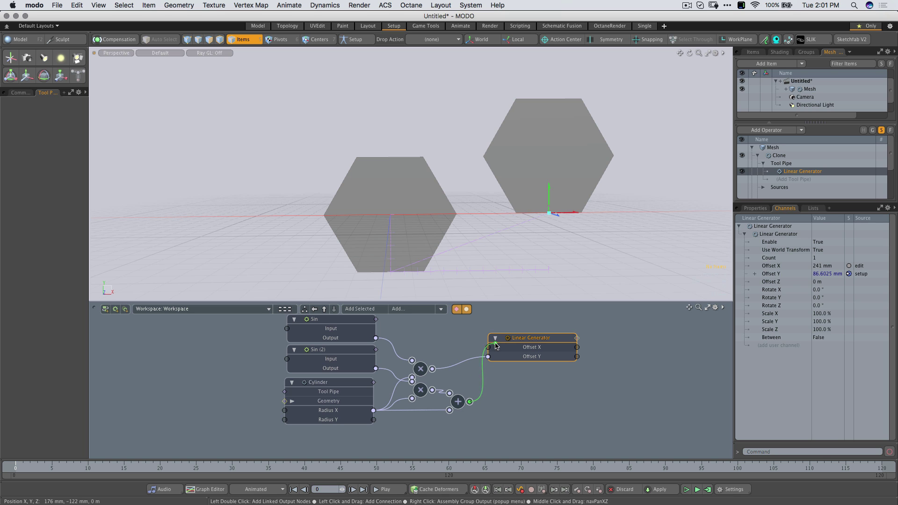
{"action": "left_click_drag", "start_coordinate": [497, 346], "coordinate": [489, 347]}
{"action": "left_click", "coordinate": [502, 270]}
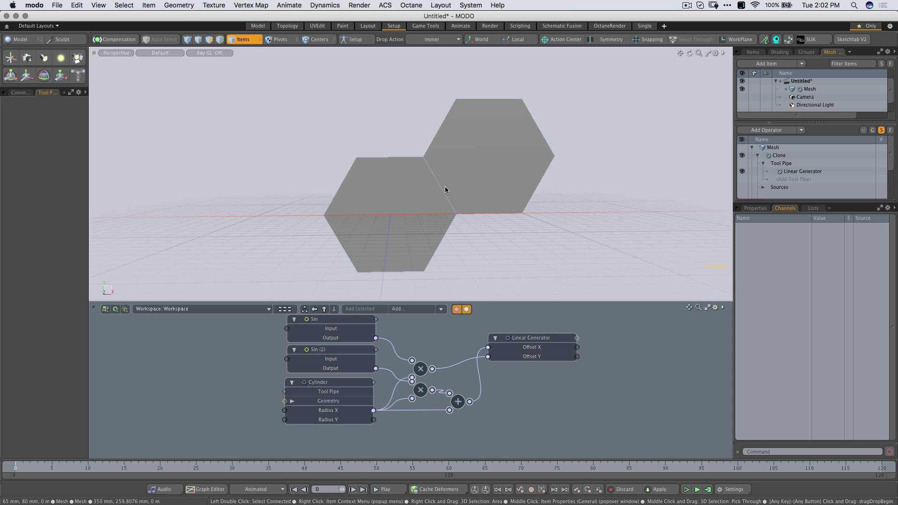
Step: Show the cylinder's properties and drive its Radius Y with its own Radius X
{"action": "left_click", "coordinate": [755, 209]}
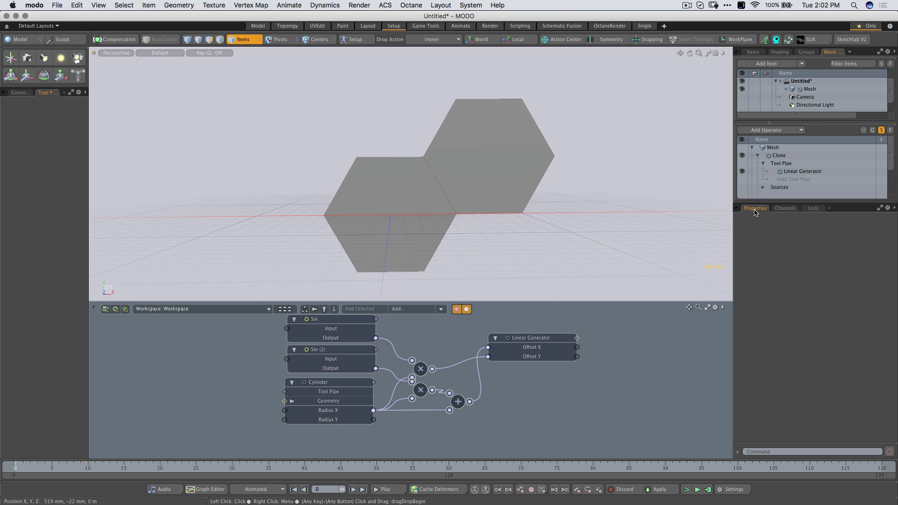
{"action": "left_click", "coordinate": [331, 412]}
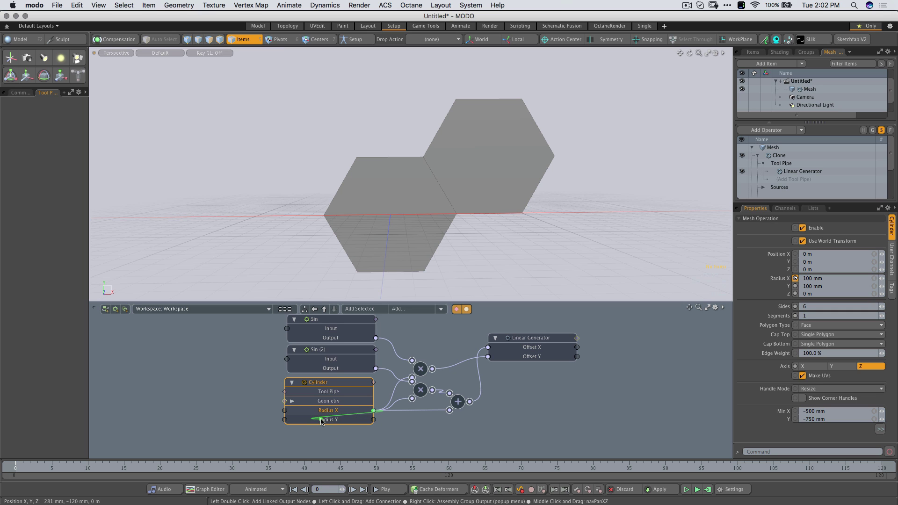
{"action": "mouse_move", "coordinate": [322, 421]}
{"action": "left_mouse_down"}
{"action": "mouse_move", "coordinate": [334, 411]}
{"action": "mouse_move", "coordinate": [340, 419]}
{"action": "left_mouse_up"}
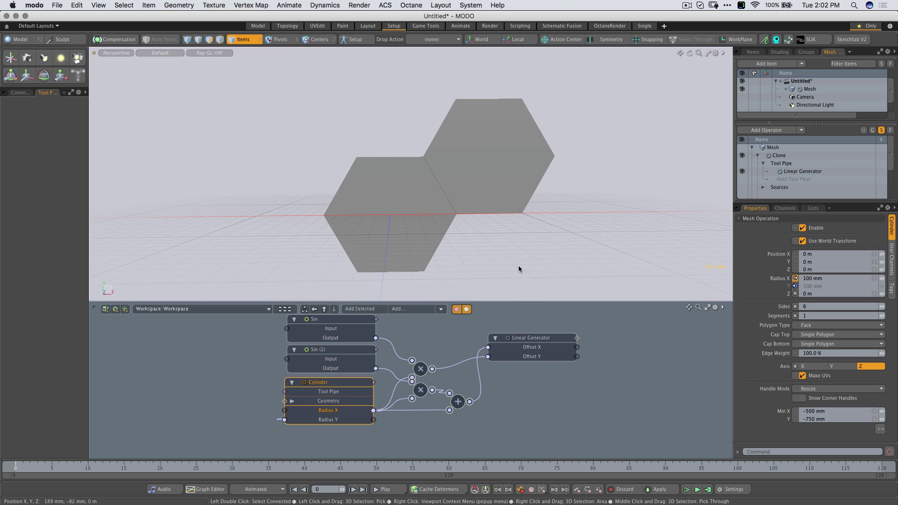
Step: Test the rig by reducing the cylinder's Radius X interactively to about 52 mm, and undo the change
{"action": "key", "text": "c"}
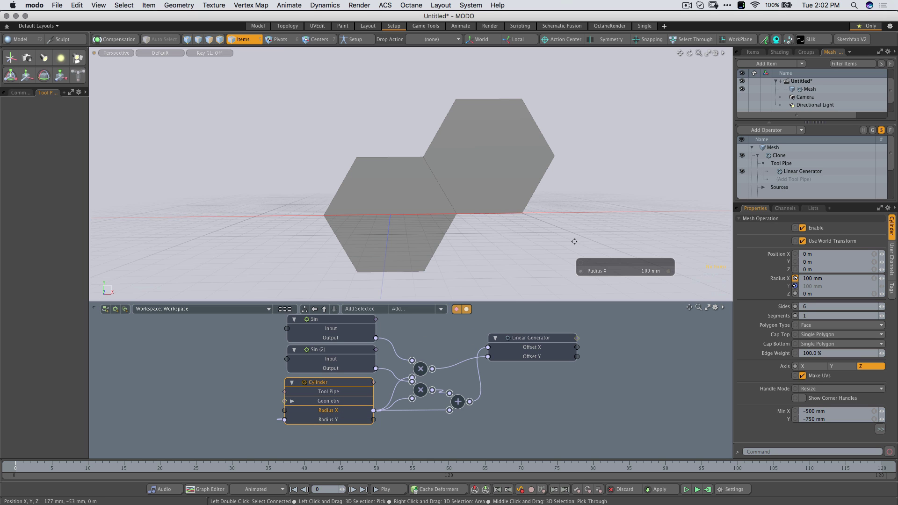
{"action": "left_click_drag", "start_coordinate": [574, 234], "coordinate": [512, 238]}
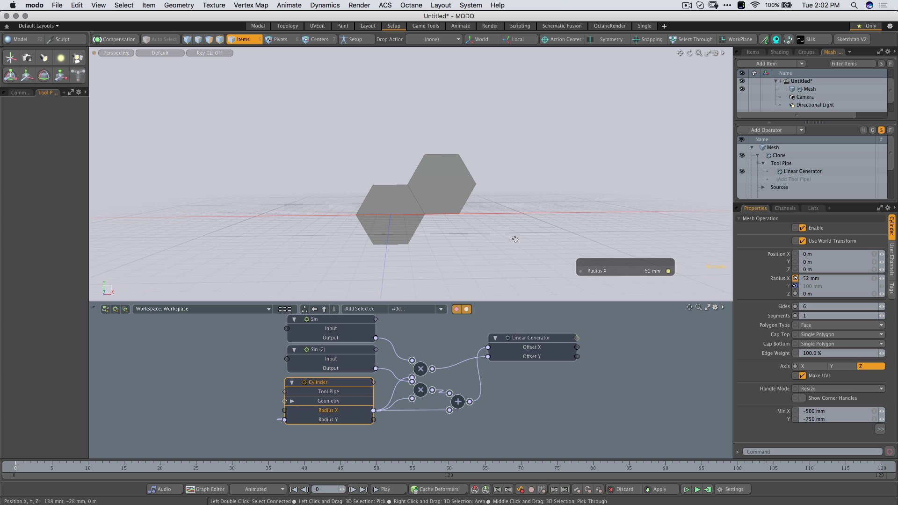
{"action": "key", "text": "super+z"}
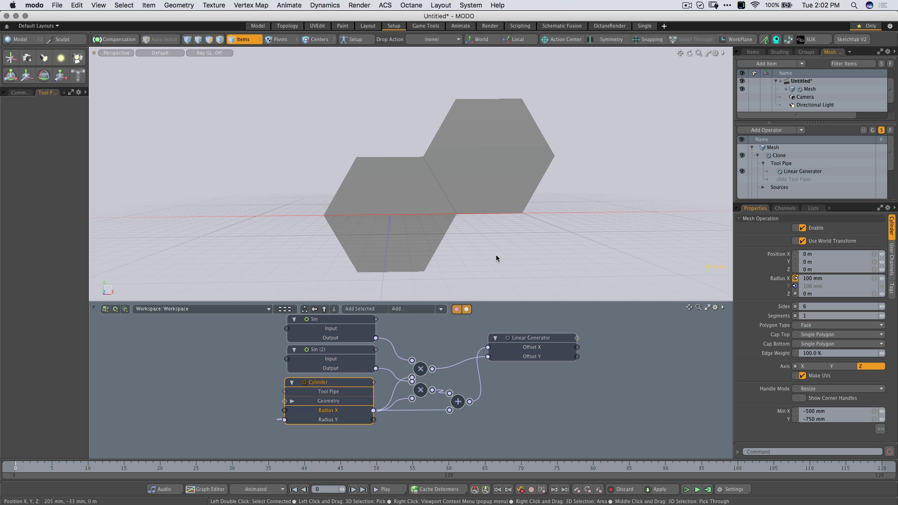
{"action": "left_click", "coordinate": [481, 327]}
{"action": "scroll", "coordinate": [483, 326], "scroll_direction": "down", "scroll_amount": 2}
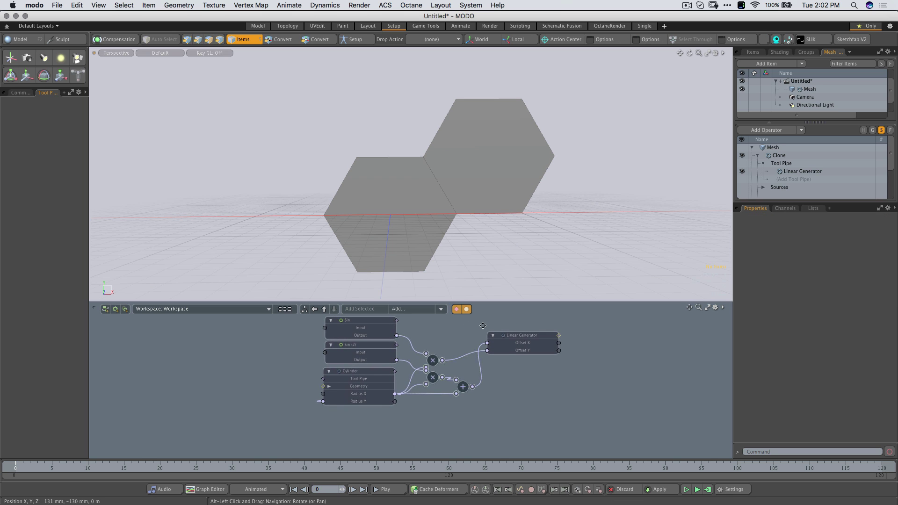
{"action": "left_click_drag", "start_coordinate": [483, 326], "coordinate": [413, 356], "text": "alt"}
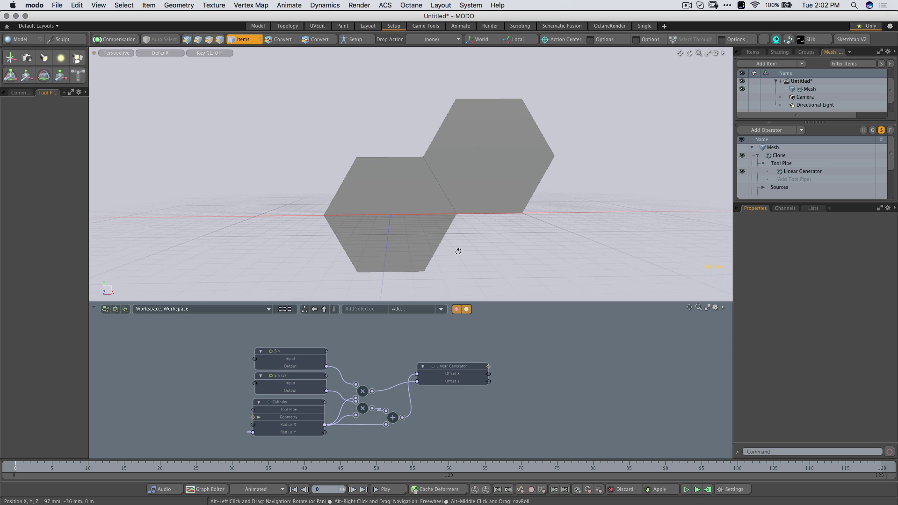
{"action": "left_click_drag", "start_coordinate": [458, 252], "coordinate": [476, 259], "text": "alt"}
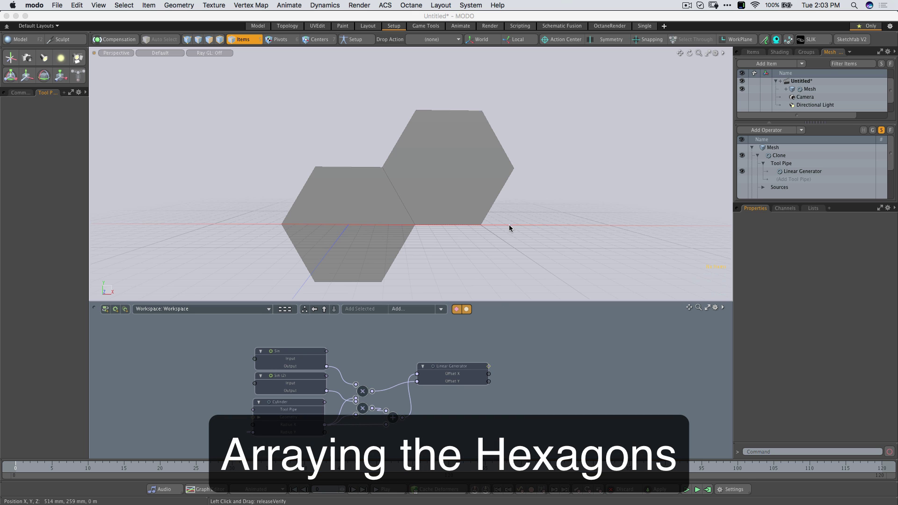
{"action": "left_click_drag", "start_coordinate": [517, 214], "coordinate": [490, 220], "text": "ctrl+alt"}
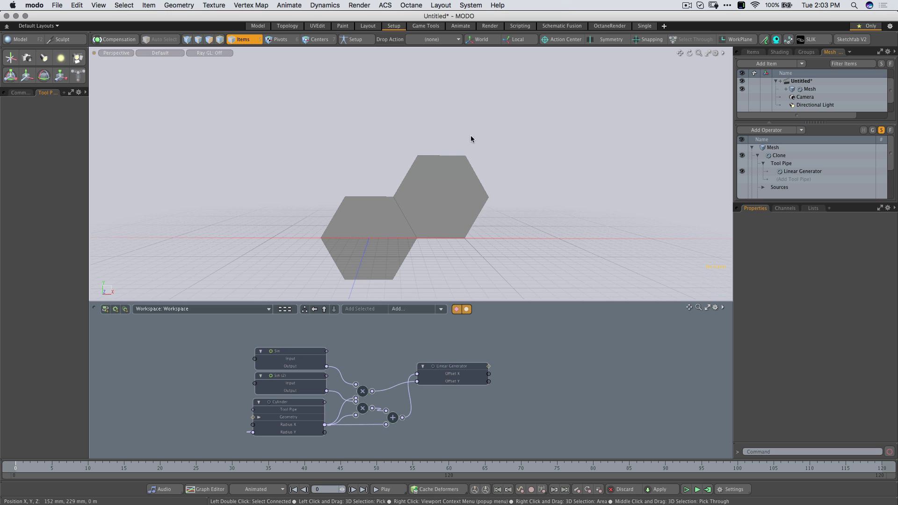
Step: Collapse the Clone operation and rename the mesh item as Hexagon
{"action": "left_click", "coordinate": [759, 156]}
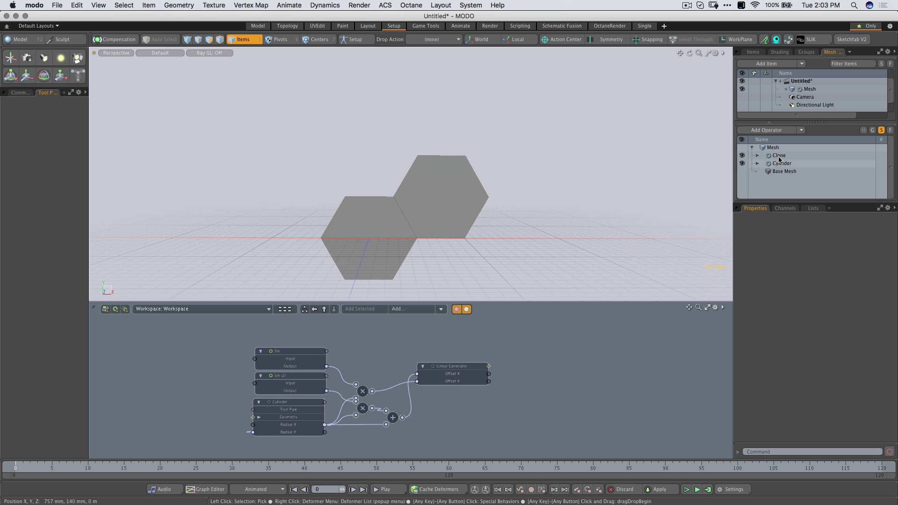
{"action": "left_click", "coordinate": [776, 148]}
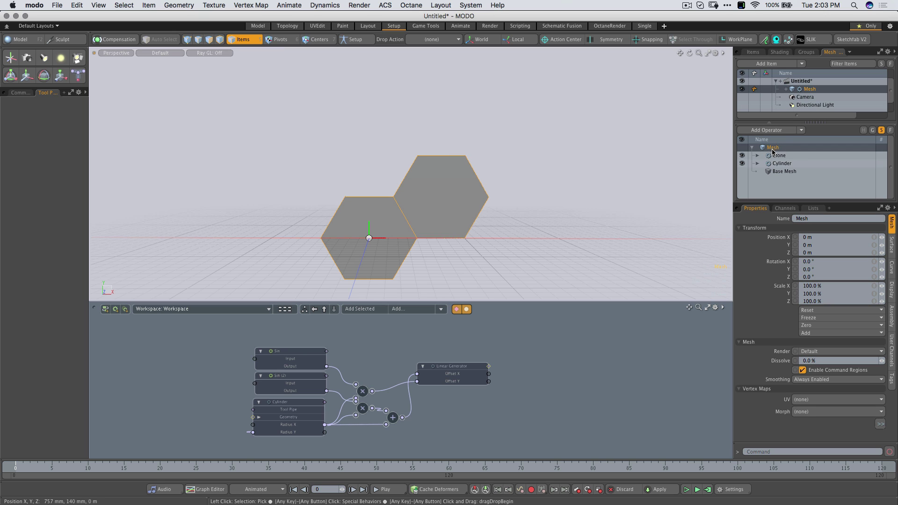
{"action": "double_click", "coordinate": [774, 148]}
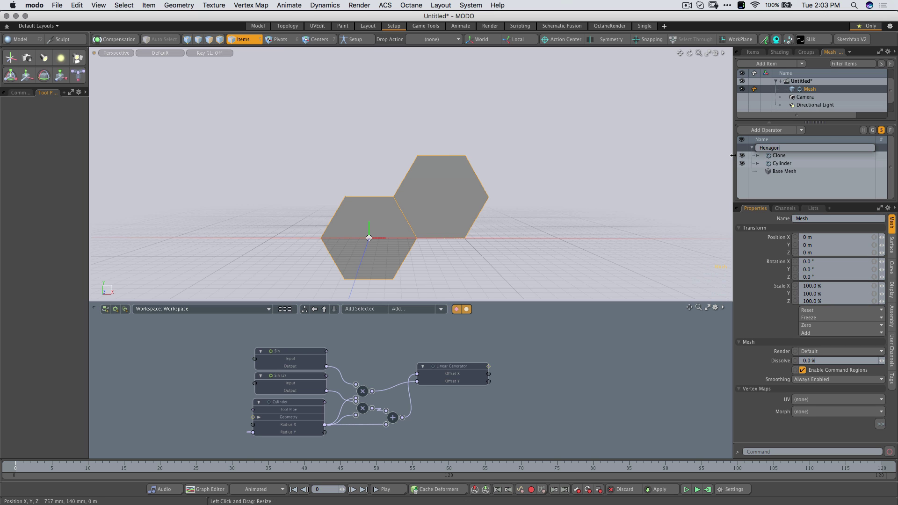
{"action": "key", "text": "Return"}
Step: Save the scene as Hexagon in the Private folder in MODO Scene format, replacing the existing file
{"action": "key", "text": "super+s"}
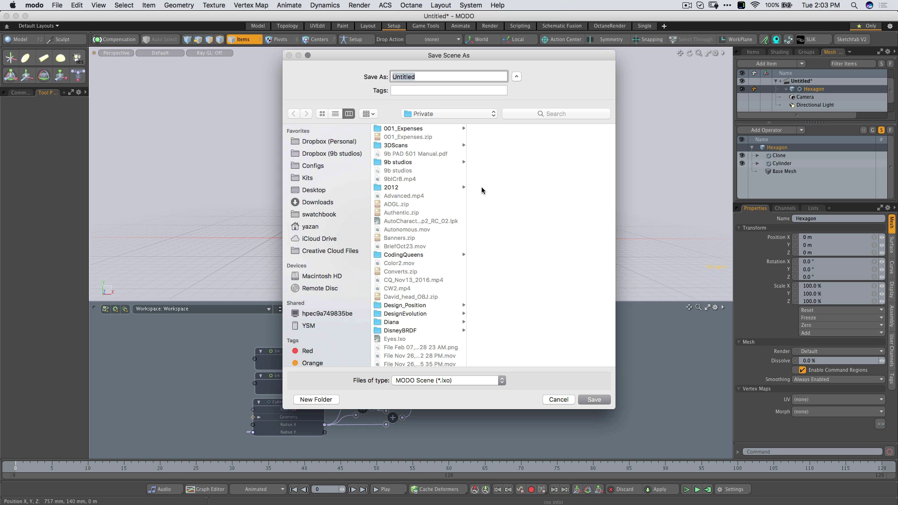
{"action": "type", "text": "Hexagon"}
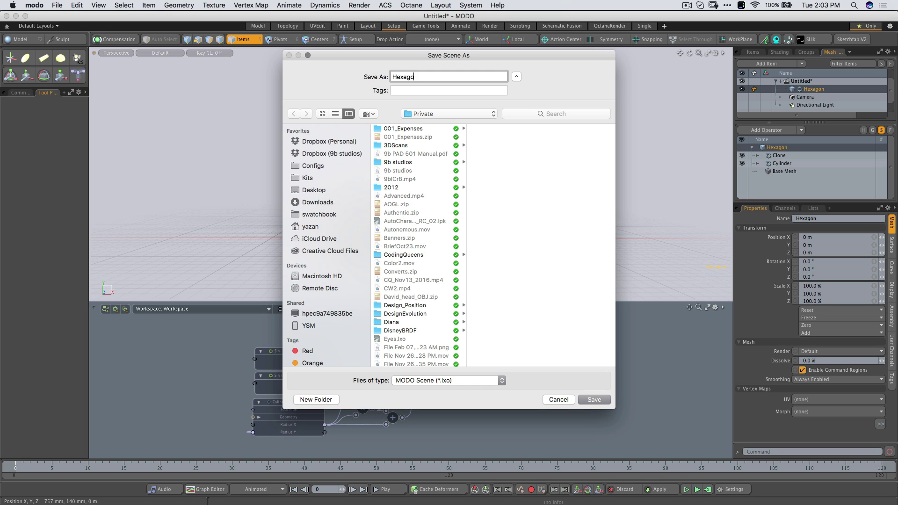
{"action": "key", "text": "Return"}
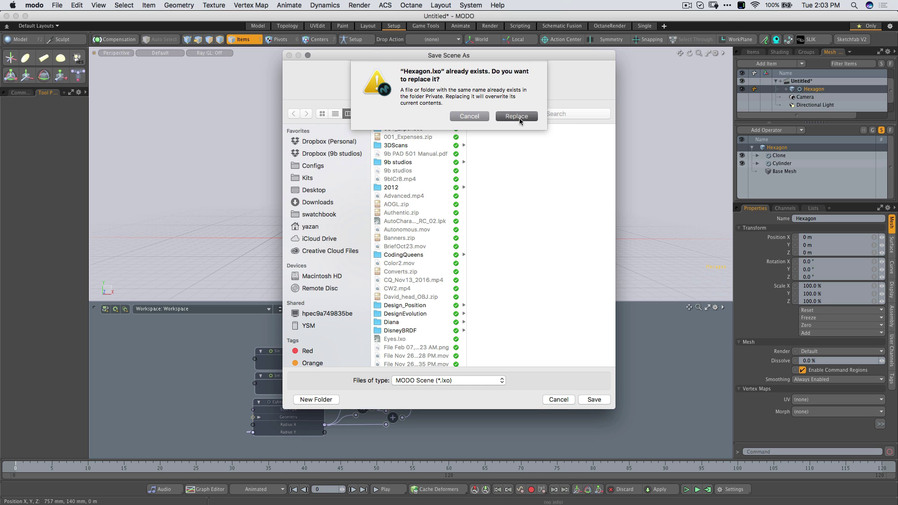
{"action": "left_click", "coordinate": [518, 118]}
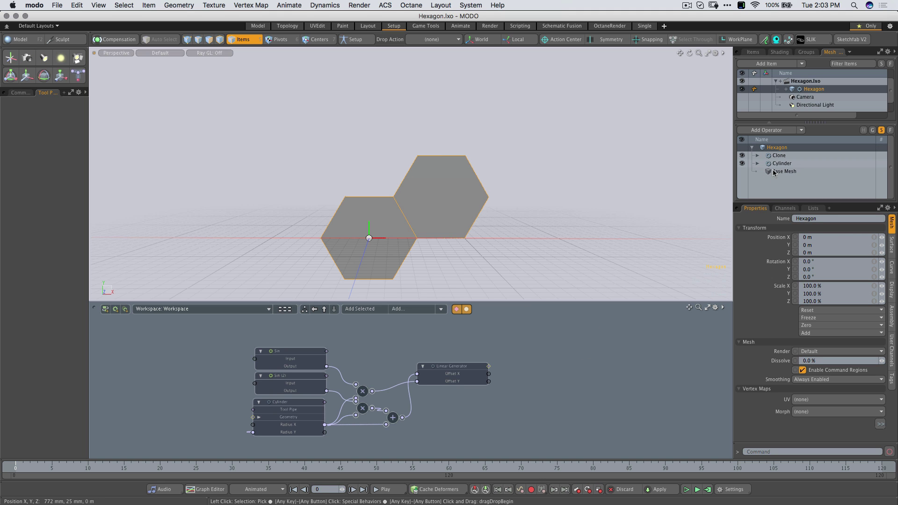
Step: Add an Array mesh operation to the Hexagon mesh above the Clone and expand its entries
{"action": "left_click", "coordinate": [773, 134]}
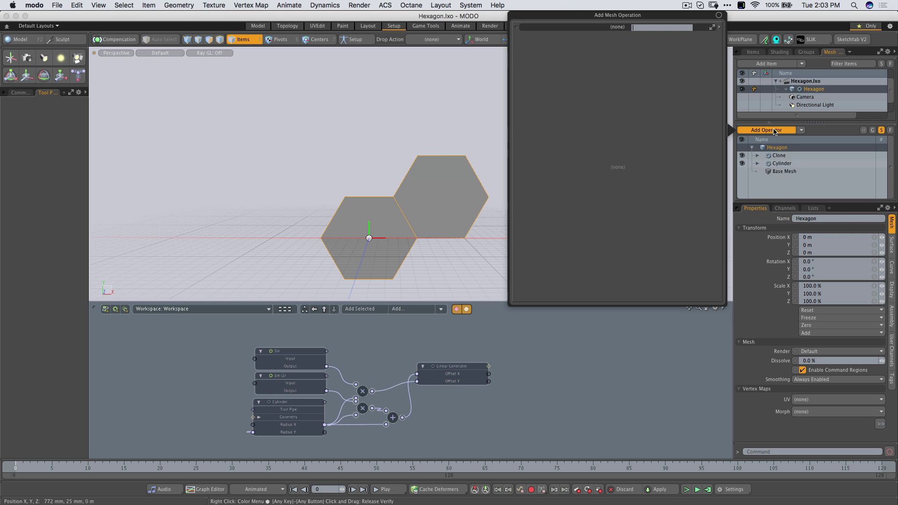
{"action": "type", "text": "array"}
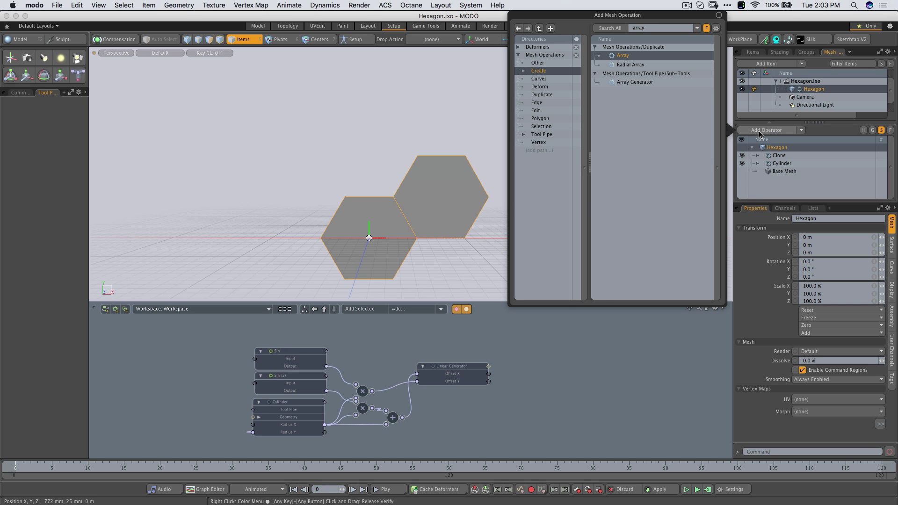
{"action": "key", "text": "Return"}
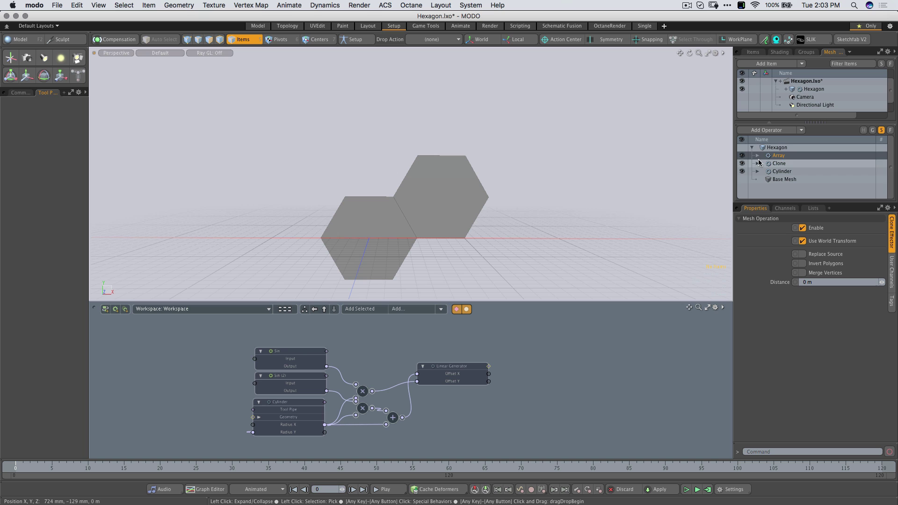
{"action": "left_click", "coordinate": [757, 155]}
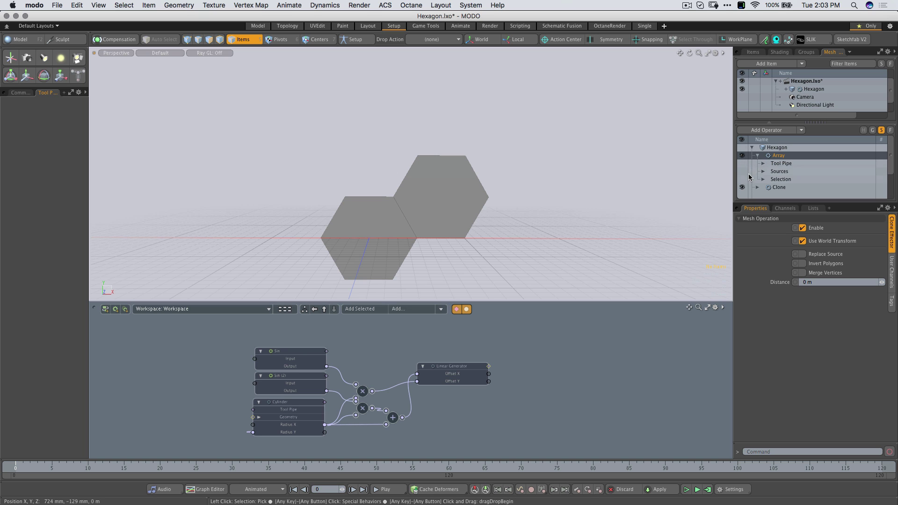
Step: Select the Array Generator in the Array operation's Tool Pipe and set its X, Y and Z offsets to 200 mm
{"action": "left_click", "coordinate": [764, 163]}
{"action": "left_click", "coordinate": [783, 170]}
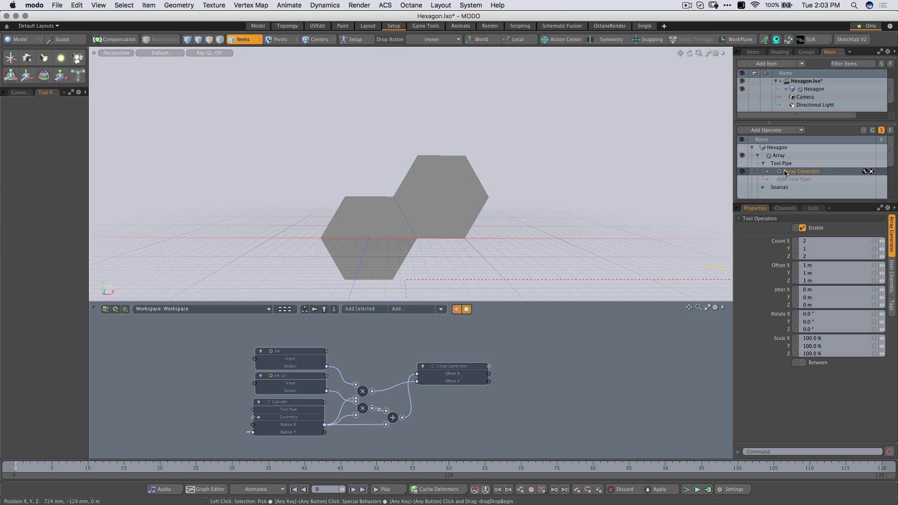
{"action": "left_click", "coordinate": [848, 265]}
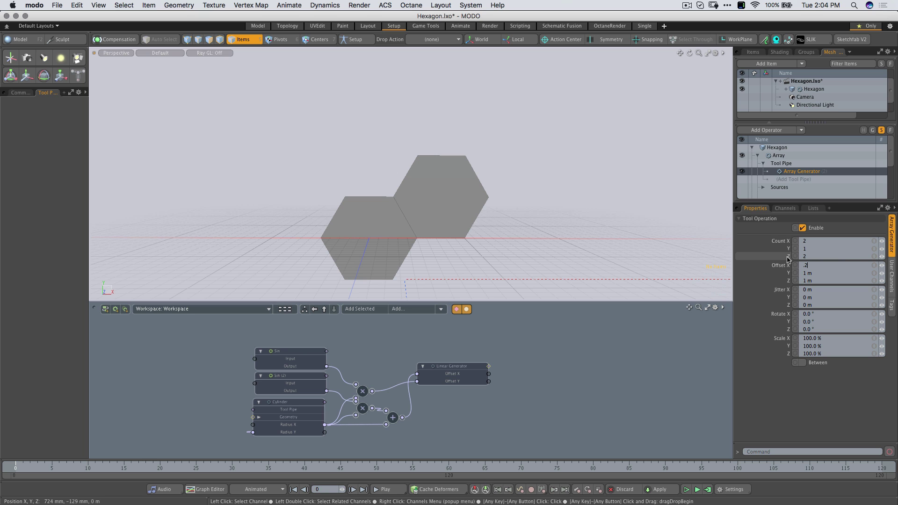
{"action": "key", "text": "Tab"}
{"action": "key", "text": "Tab"}
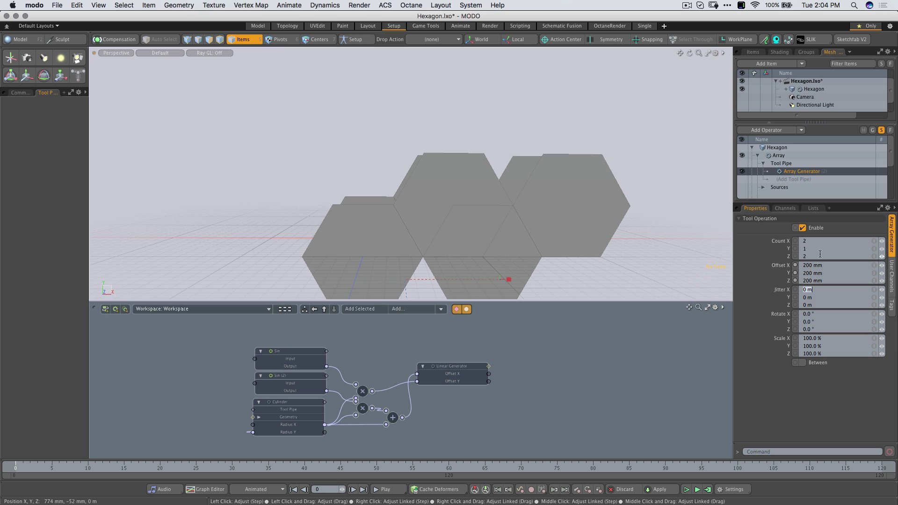
Step: Set the array's Count Z to 1 and Count Y to 2, then stretch its offsets interactively to about 302 mm in X and 178 mm in Y
{"action": "left_click", "coordinate": [883, 257]}
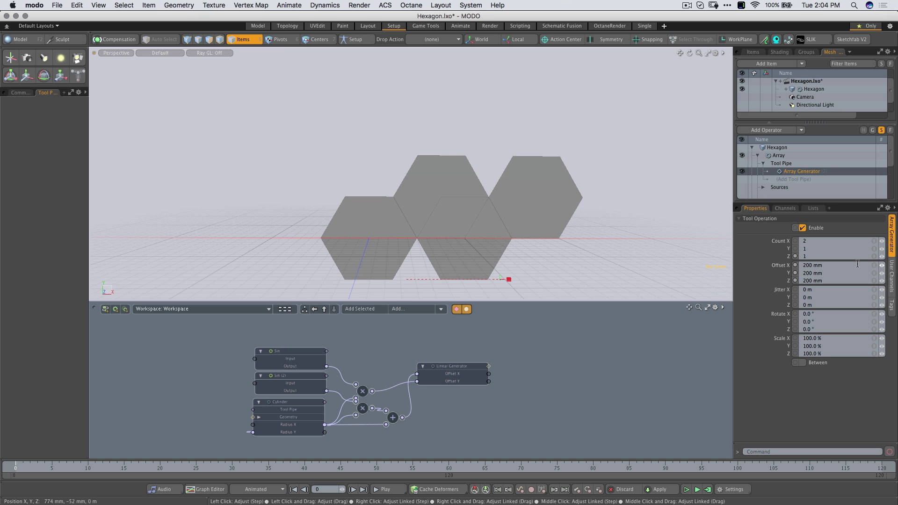
{"action": "left_click", "coordinate": [883, 249]}
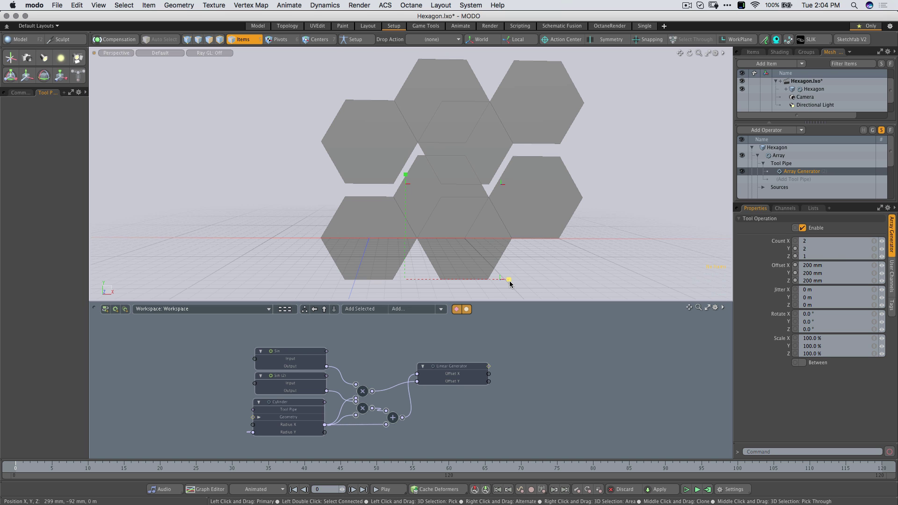
{"action": "left_click_drag", "start_coordinate": [510, 280], "coordinate": [557, 279]}
{"action": "left_click_drag", "start_coordinate": [405, 174], "coordinate": [406, 186]}
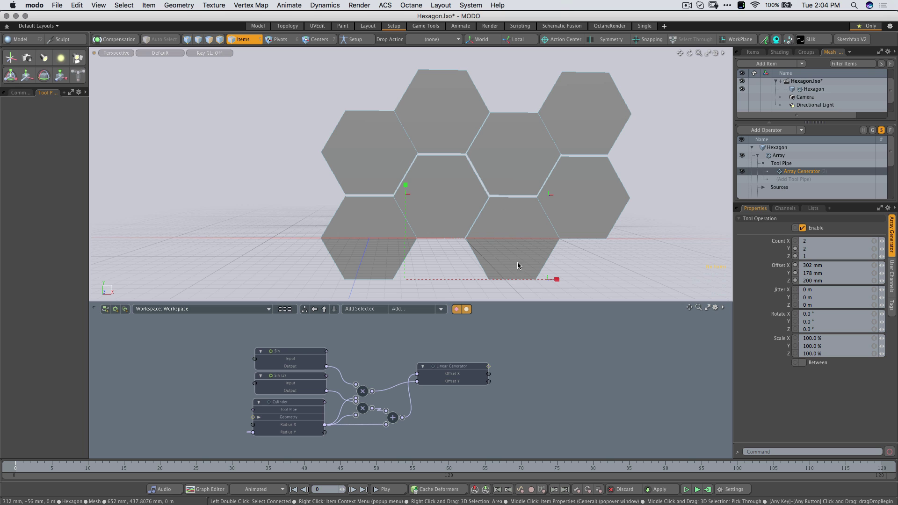
Step: Examine the arrayed pairs by dropping the item selection and selecting individual hexagon polygons one after another
{"action": "key", "text": "Escape"}
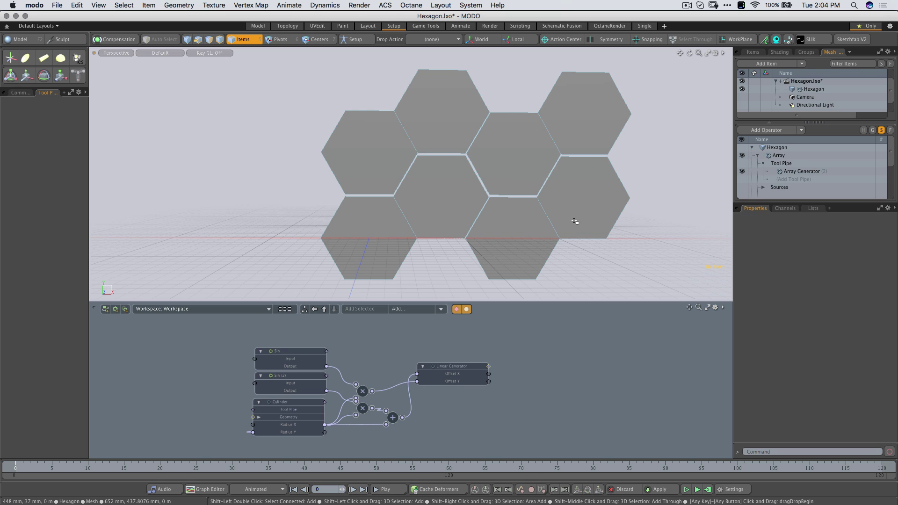
{"action": "key", "text": "3"}
{"action": "left_click", "coordinate": [581, 214]}
{"action": "left_click", "coordinate": [538, 234]}
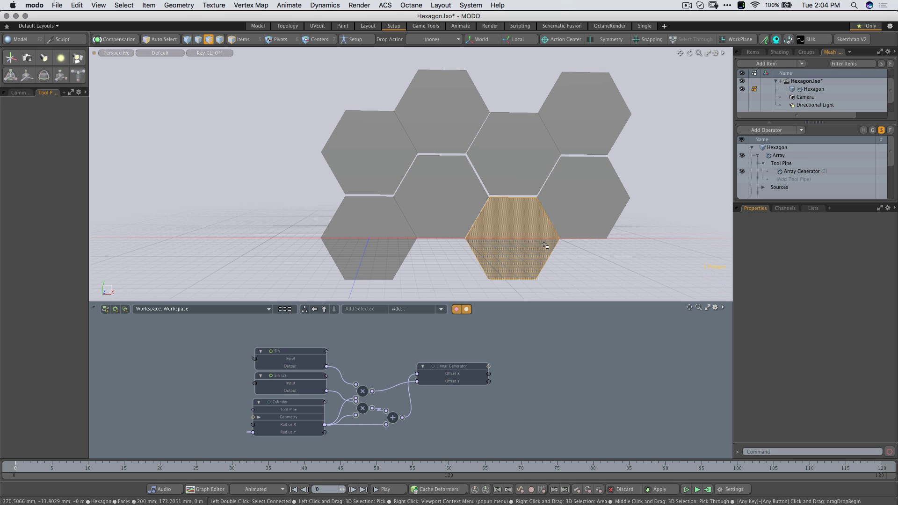
{"action": "left_click", "coordinate": [435, 213]}
{"action": "left_click", "coordinate": [375, 236]}
{"action": "left_click", "coordinate": [364, 157]}
{"action": "left_click", "coordinate": [437, 125]}
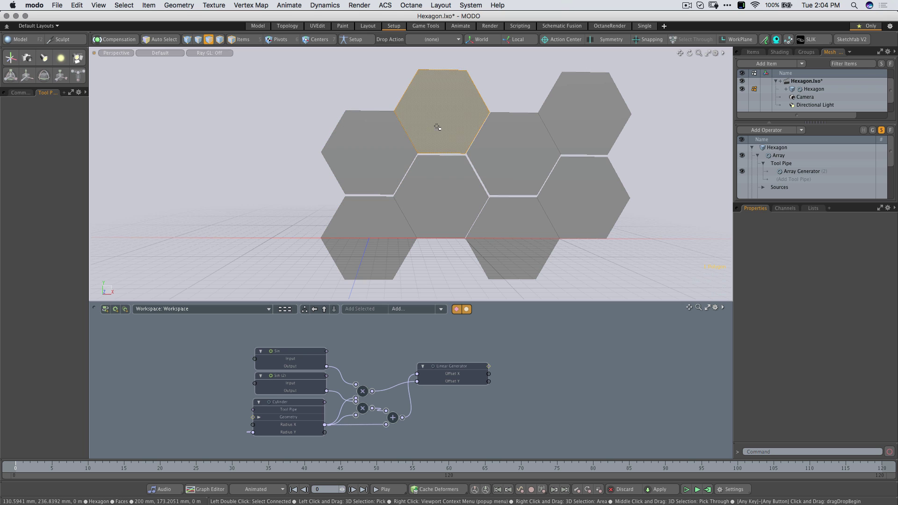
{"action": "left_click", "coordinate": [513, 154]}
{"action": "left_click", "coordinate": [585, 114]}
{"action": "left_click", "coordinate": [568, 192]}
{"action": "left_click", "coordinate": [514, 155]}
{"action": "left_click", "coordinate": [453, 219]}
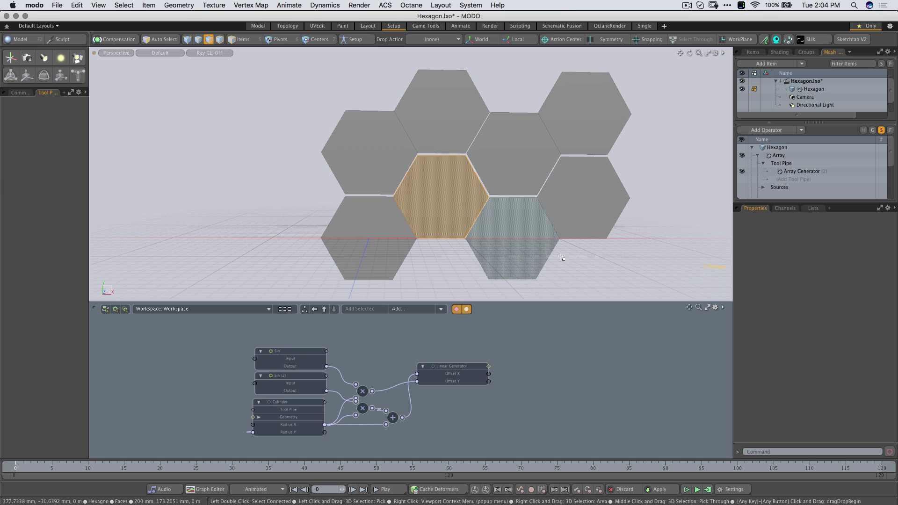
{"action": "left_click", "coordinate": [560, 256]}
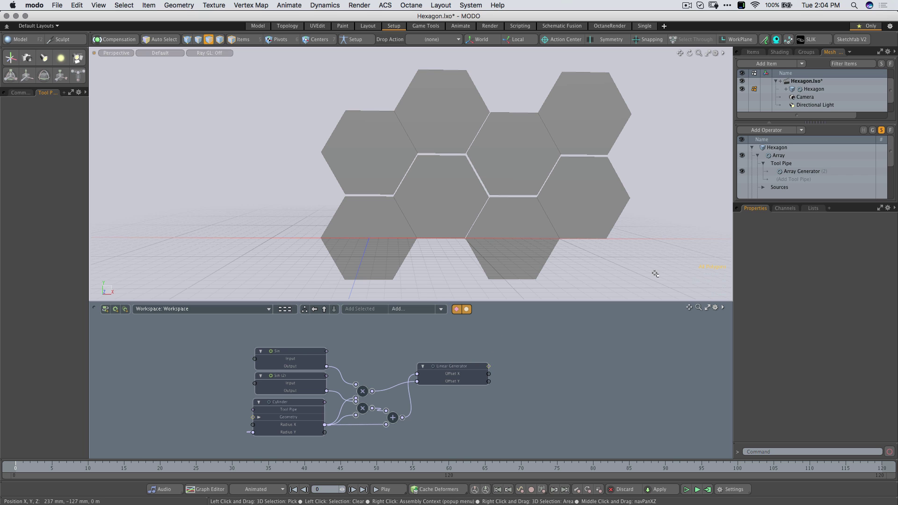
Step: Add the Array Generator's Count X, Count Y, Offset X and Offset Y channels to the schematic and place the node above the Linear Generator
{"action": "left_click", "coordinate": [790, 172]}
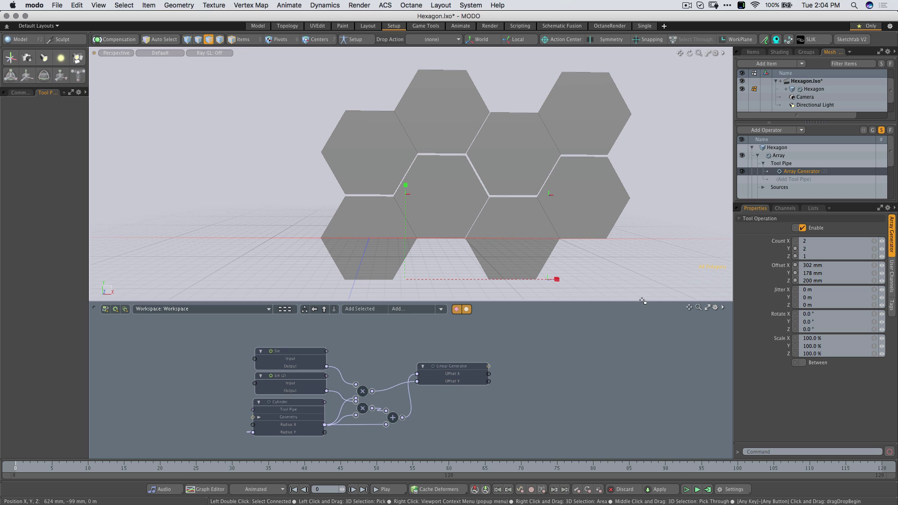
{"action": "left_click", "coordinate": [786, 242]}
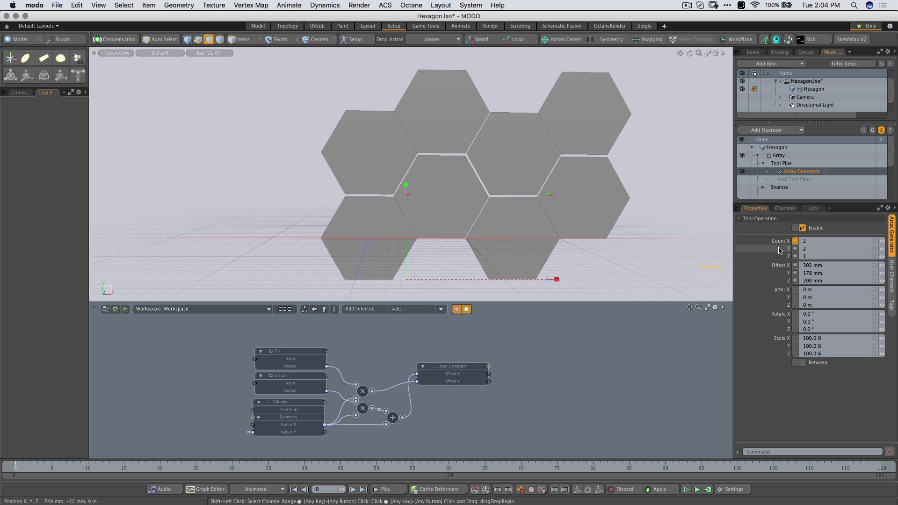
{"action": "left_click", "coordinate": [781, 250], "text": "shift"}
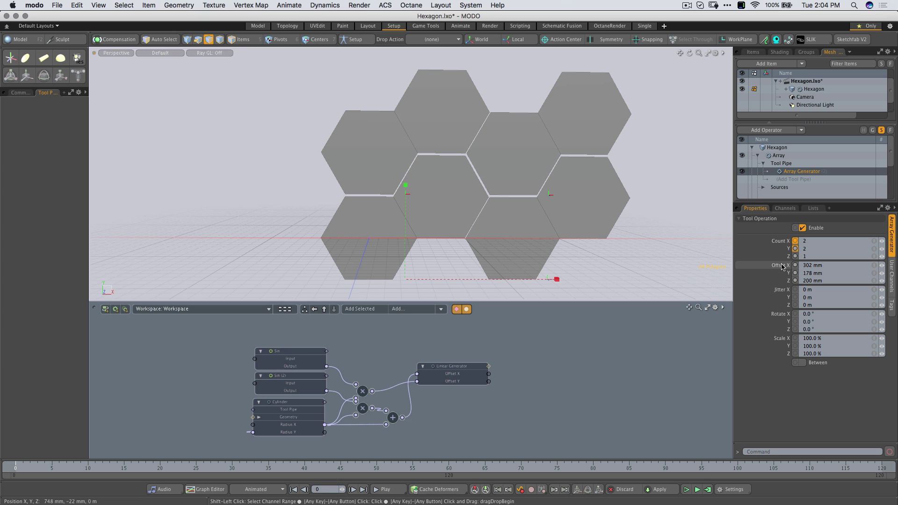
{"action": "left_click", "coordinate": [782, 266], "text": "ctrl"}
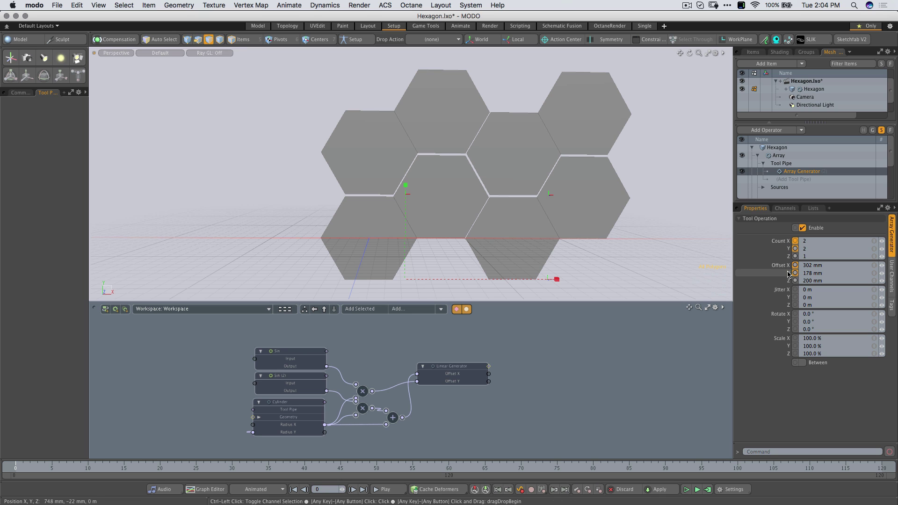
{"action": "left_click", "coordinate": [786, 273], "text": "shift"}
{"action": "left_click", "coordinate": [360, 309]}
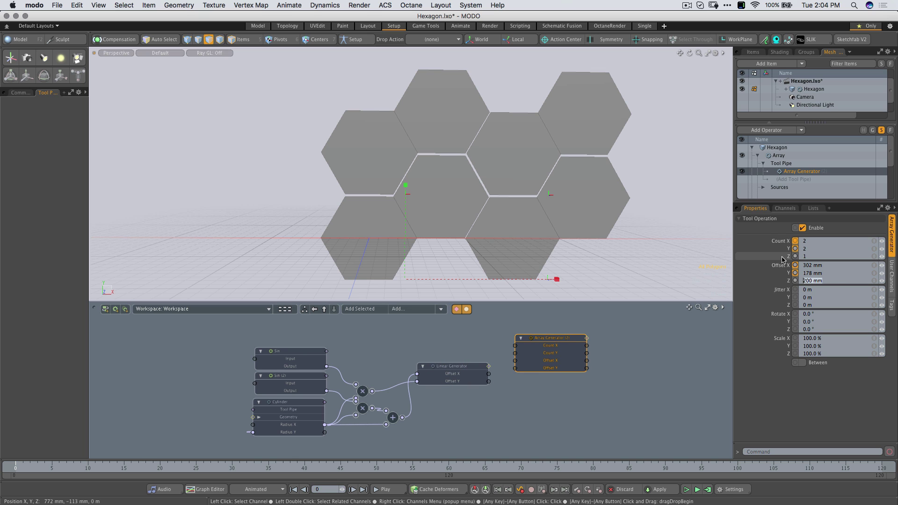
{"action": "left_click", "coordinate": [549, 329]}
{"action": "middle_click_drag", "start_coordinate": [545, 338], "coordinate": [566, 367]}
{"action": "left_click_drag", "start_coordinate": [566, 366], "coordinate": [492, 334]}
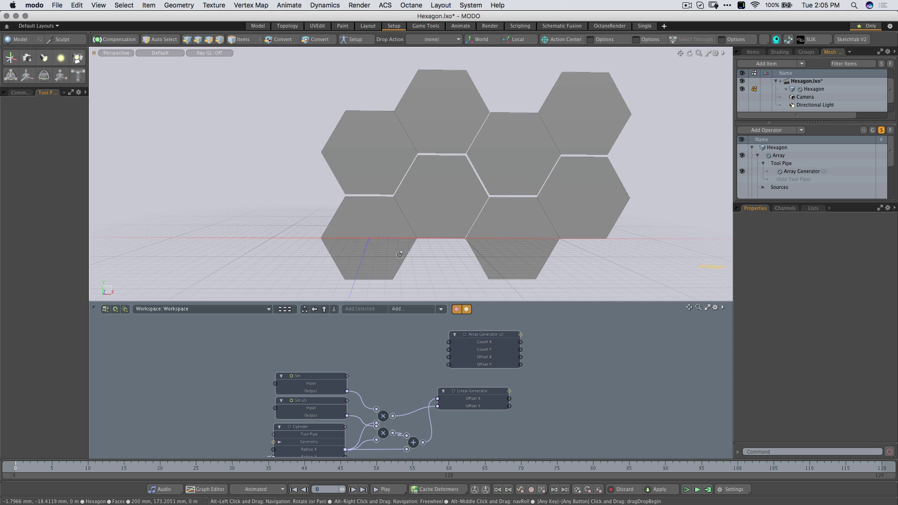
Step: Link the output of the Multiply node driving the Linear Generator's Offset Y directly to the Array Generator's Offset Y
{"action": "left_click_drag", "start_coordinate": [399, 255], "coordinate": [404, 230], "text": "alt"}
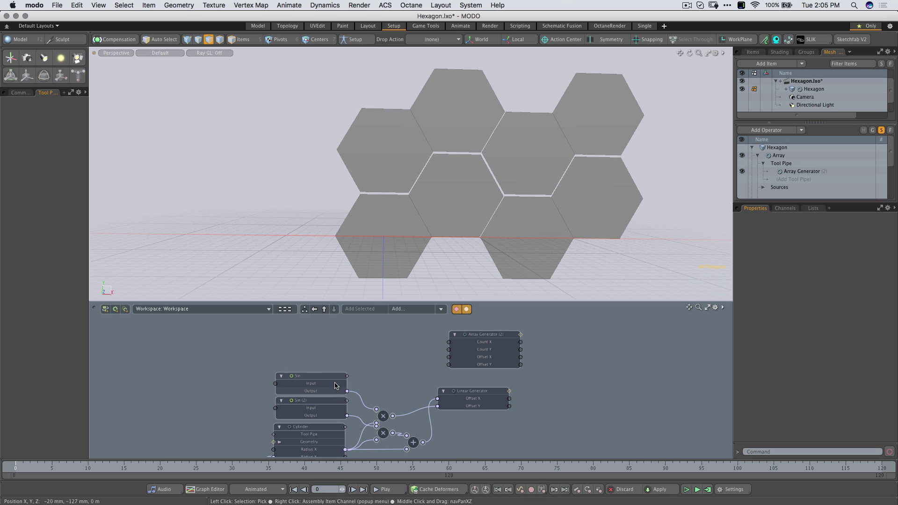
{"action": "key", "text": "alt"}
{"action": "left_click_drag", "start_coordinate": [364, 373], "coordinate": [430, 349], "text": "alt"}
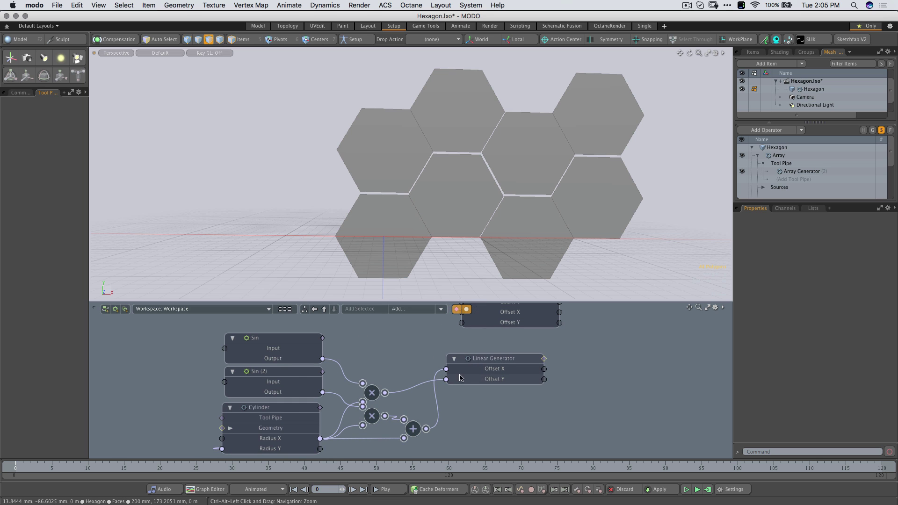
{"action": "left_click_drag", "start_coordinate": [423, 381], "coordinate": [409, 418], "text": "alt"}
{"action": "left_click_drag", "start_coordinate": [408, 418], "coordinate": [401, 396], "text": "ctrl+alt"}
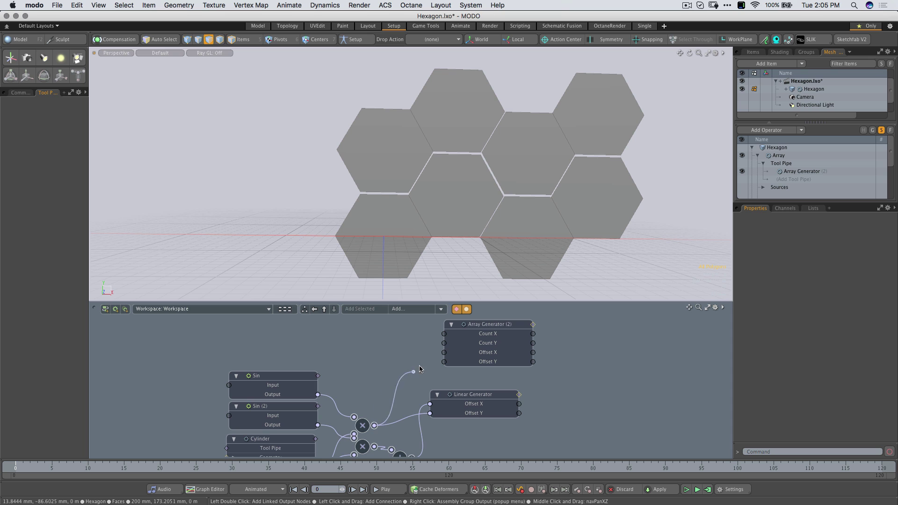
{"action": "left_click_drag", "start_coordinate": [449, 363], "coordinate": [452, 365]}
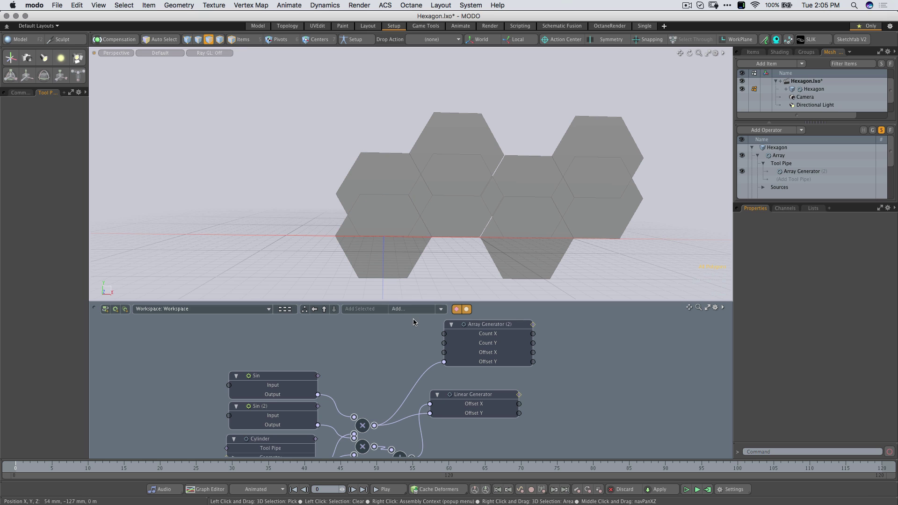
Step: Add a Multiply node with Value A 2.0, feed Value B from the Multiply node driving the clone's Offset Y, and link its output to the array's Offset Y
{"action": "left_click", "coordinate": [421, 309]}
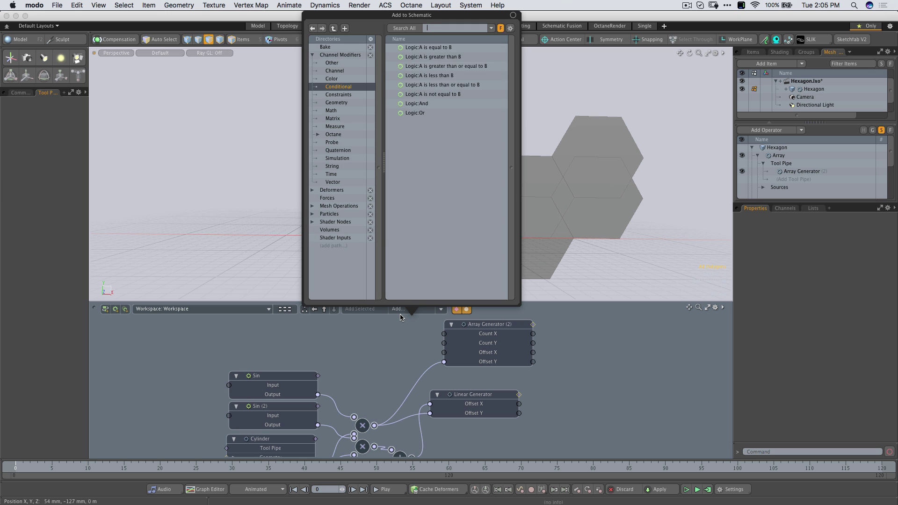
{"action": "type", "text": "mult"}
{"action": "key", "text": "Return"}
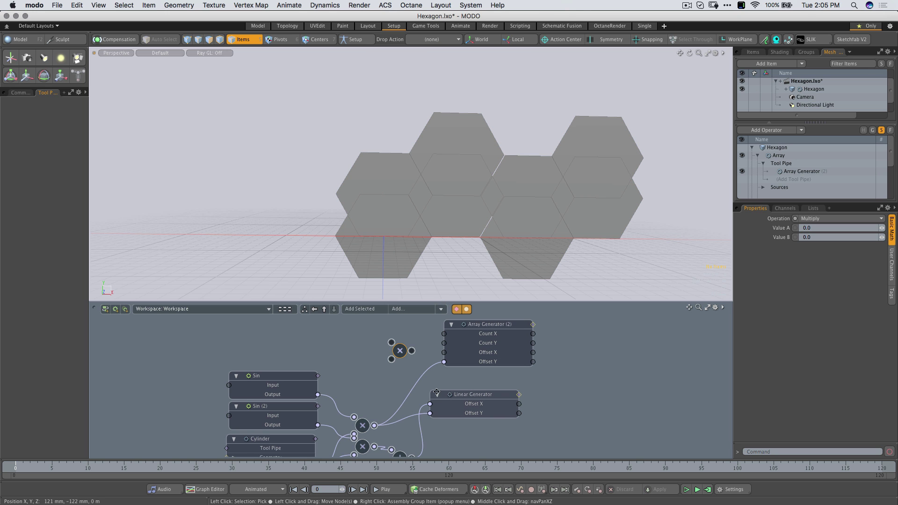
{"action": "mouse_move", "coordinate": [402, 372]}
{"action": "left_mouse_down", "text": "alt"}
{"action": "mouse_move", "coordinate": [428, 343]}
{"action": "mouse_move", "coordinate": [407, 361]}
{"action": "left_mouse_up", "text": "alt"}
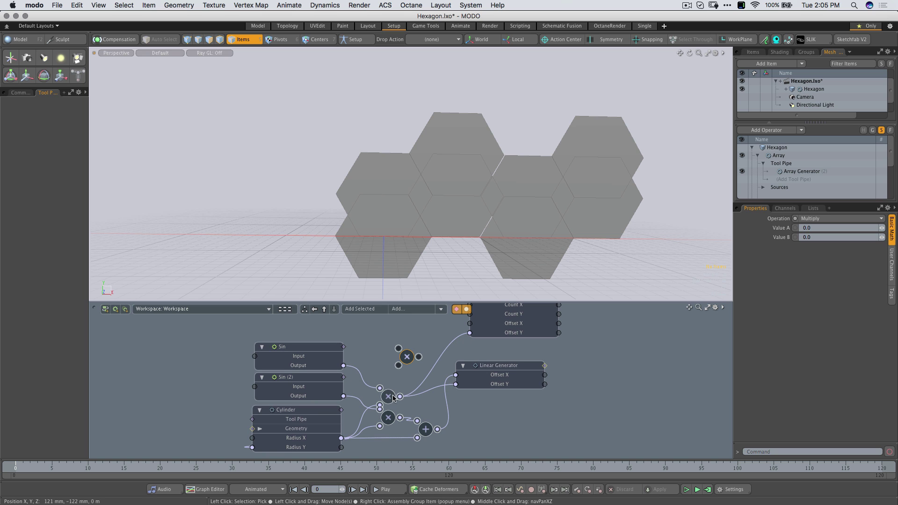
{"action": "left_click_drag", "start_coordinate": [398, 368], "coordinate": [414, 357]}
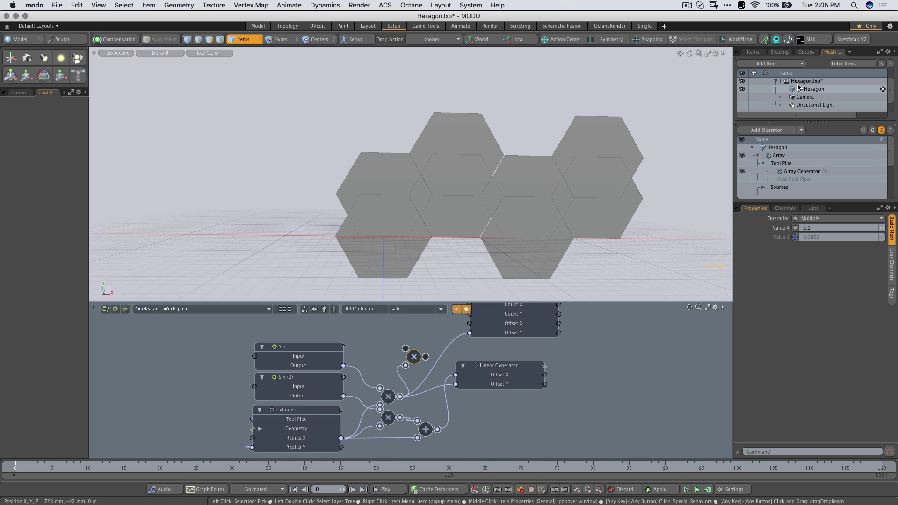
{"action": "left_click_drag", "start_coordinate": [426, 357], "coordinate": [470, 336]}
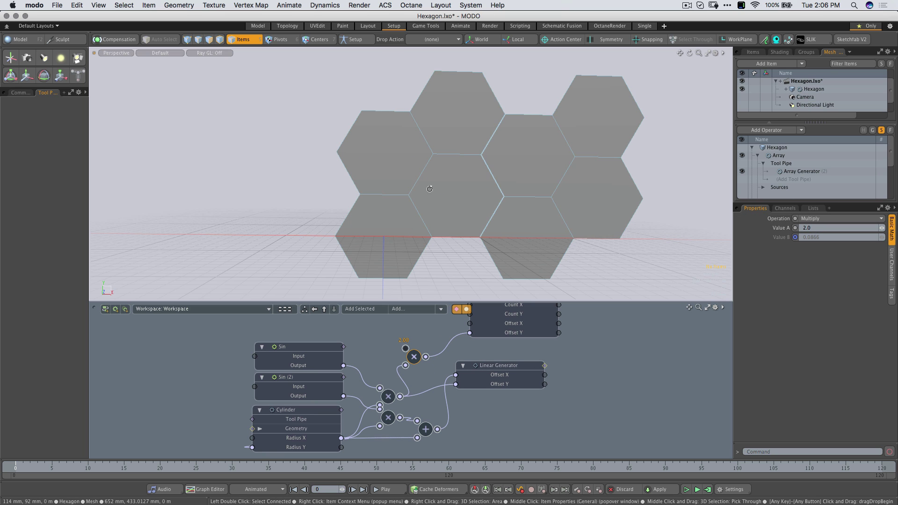
Step: Move the Array Generator node slightly closer to its Multiply node and examine the gap between the two pairs of hexagon columns
{"action": "left_click_drag", "start_coordinate": [423, 186], "coordinate": [430, 220], "text": "alt"}
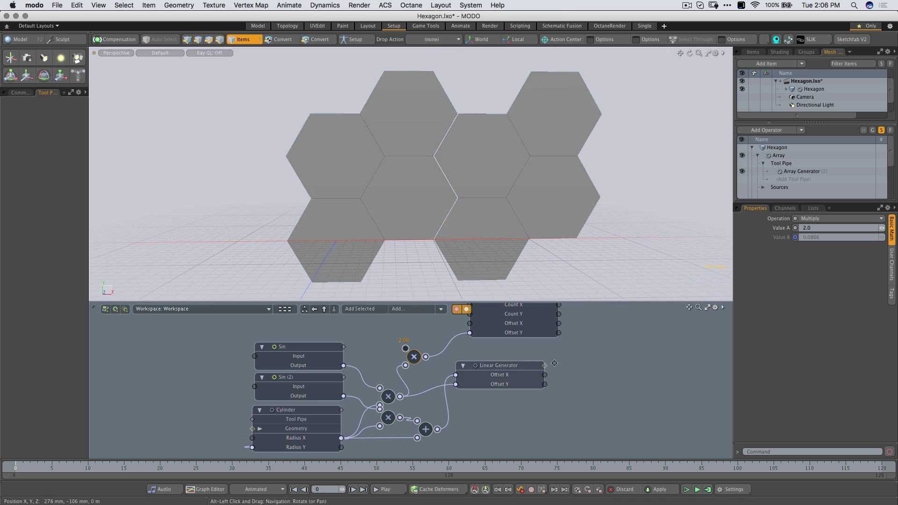
{"action": "middle_click_drag", "start_coordinate": [554, 363], "coordinate": [551, 397]}
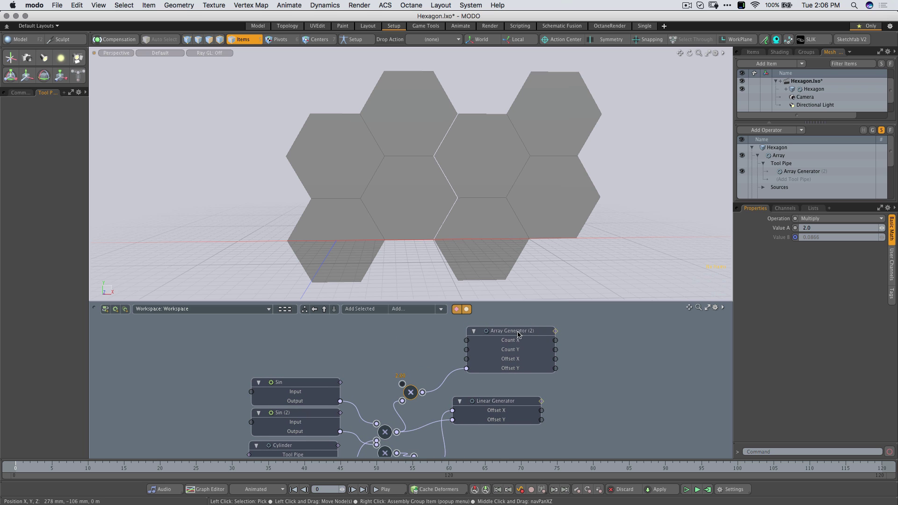
{"action": "left_click_drag", "start_coordinate": [523, 331], "coordinate": [514, 336]}
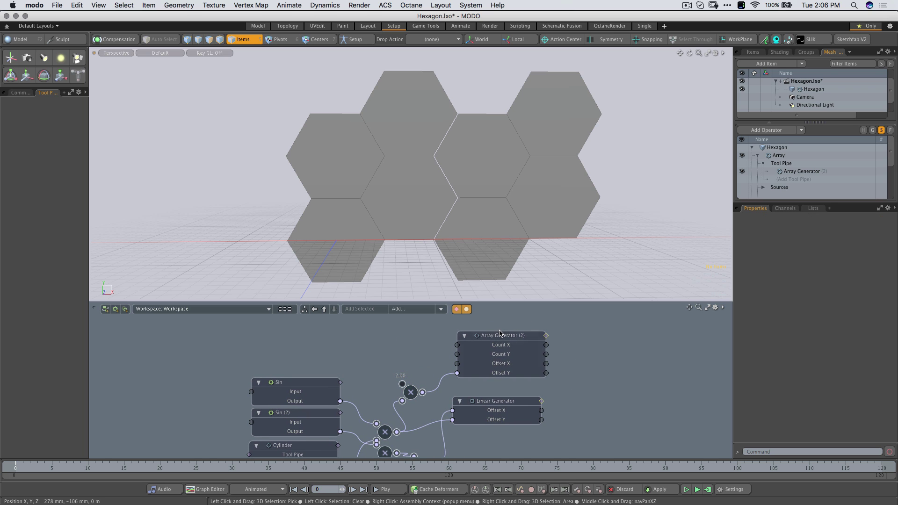
{"action": "left_click_drag", "start_coordinate": [473, 327], "coordinate": [517, 316], "text": "alt"}
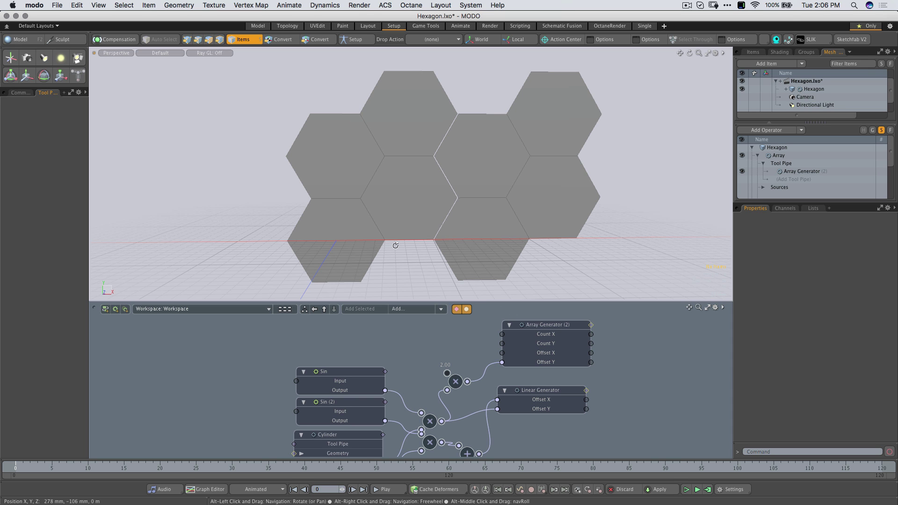
{"action": "mouse_move", "coordinate": [393, 245]}
{"action": "left_mouse_down", "text": "alt"}
{"action": "mouse_move", "coordinate": [408, 240]}
{"action": "mouse_move", "coordinate": [394, 261]}
{"action": "left_mouse_up", "text": "alt"}
{"action": "left_click_drag", "start_coordinate": [316, 285], "coordinate": [308, 282], "text": "alt"}
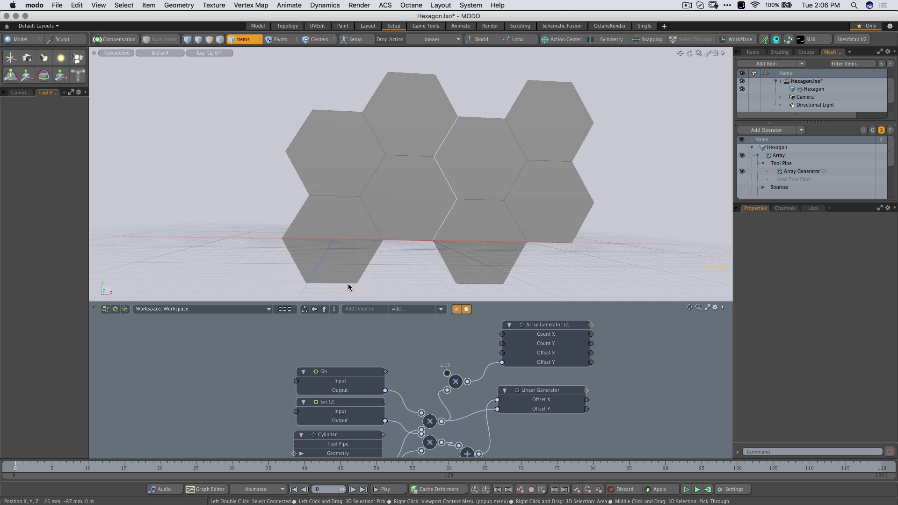
Step: Add a Multiply node near the Array Generator, feed the cylinder's Radius X into its Value B and set Value A to 2.0
{"action": "left_click_drag", "start_coordinate": [423, 371], "coordinate": [414, 331], "text": "alt"}
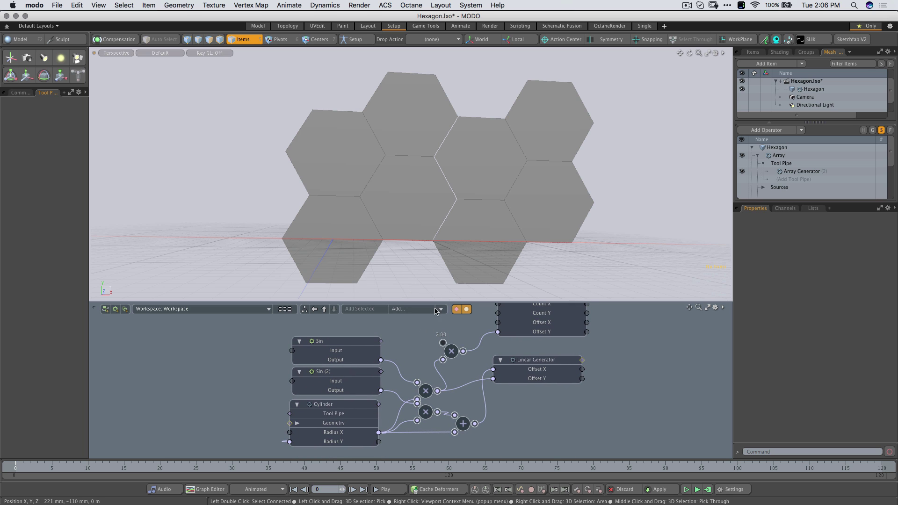
{"action": "mouse_move", "coordinate": [427, 337]}
{"action": "left_mouse_down", "text": "alt"}
{"action": "mouse_move", "coordinate": [378, 340]}
{"action": "mouse_move", "coordinate": [430, 339]}
{"action": "left_mouse_up", "text": "alt"}
{"action": "left_click", "coordinate": [400, 310]}
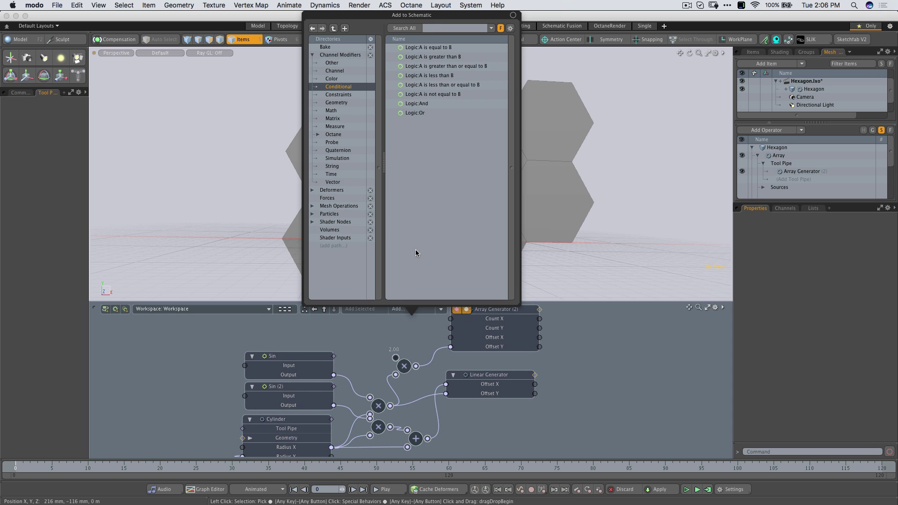
{"action": "key", "text": "Return"}
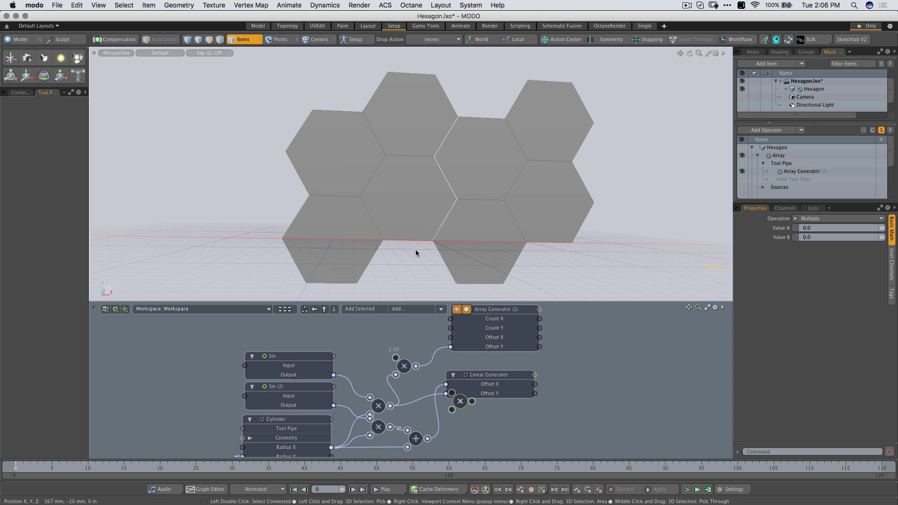
{"action": "left_click_drag", "start_coordinate": [461, 401], "coordinate": [406, 335]}
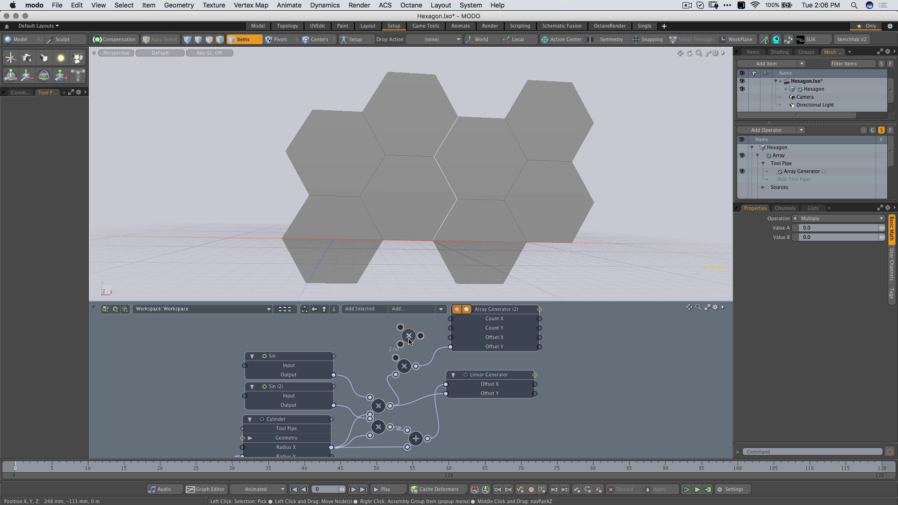
{"action": "left_click_drag", "start_coordinate": [335, 446], "coordinate": [398, 346]}
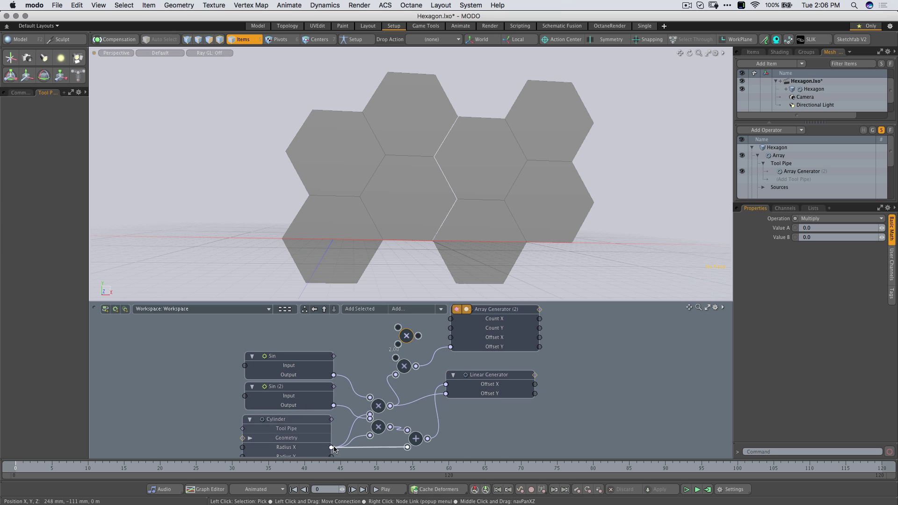
{"action": "left_click_drag", "start_coordinate": [332, 448], "coordinate": [357, 400]}
{"action": "left_click_drag", "start_coordinate": [397, 349], "coordinate": [398, 344]}
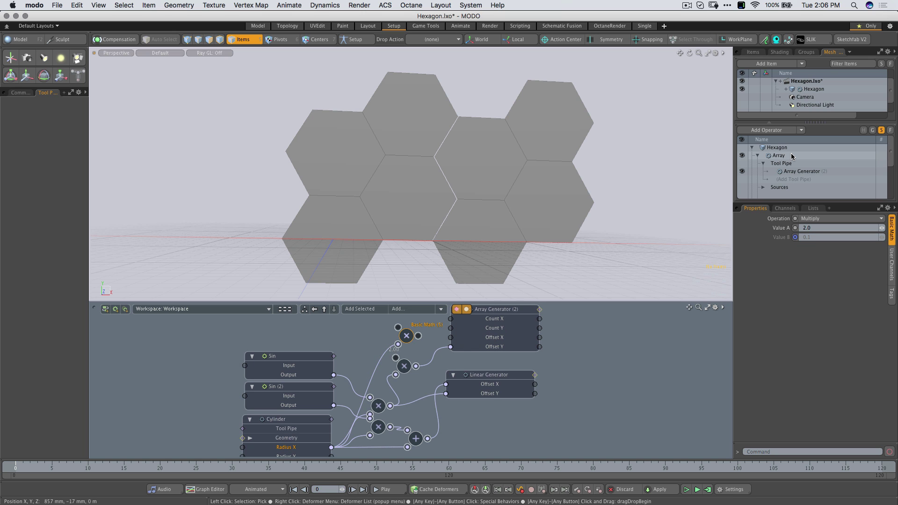
Step: Link the new Multiply node's output to the Array Generator's Offset X and line the node up above the other Multiply node
{"action": "mouse_move", "coordinate": [418, 380]}
{"action": "left_mouse_down", "text": "alt"}
{"action": "mouse_move", "coordinate": [428, 396]}
{"action": "mouse_move", "coordinate": [430, 378]}
{"action": "left_mouse_up", "text": "alt"}
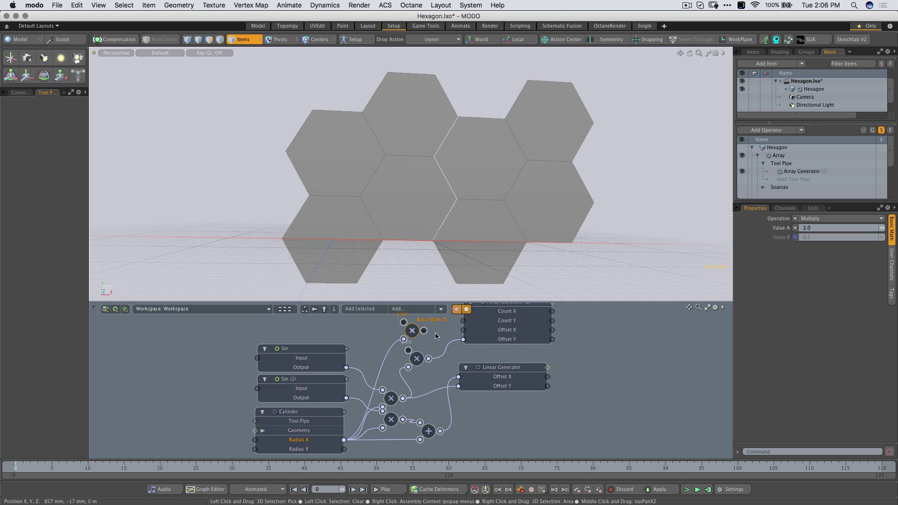
{"action": "left_click_drag", "start_coordinate": [471, 331], "coordinate": [464, 330]}
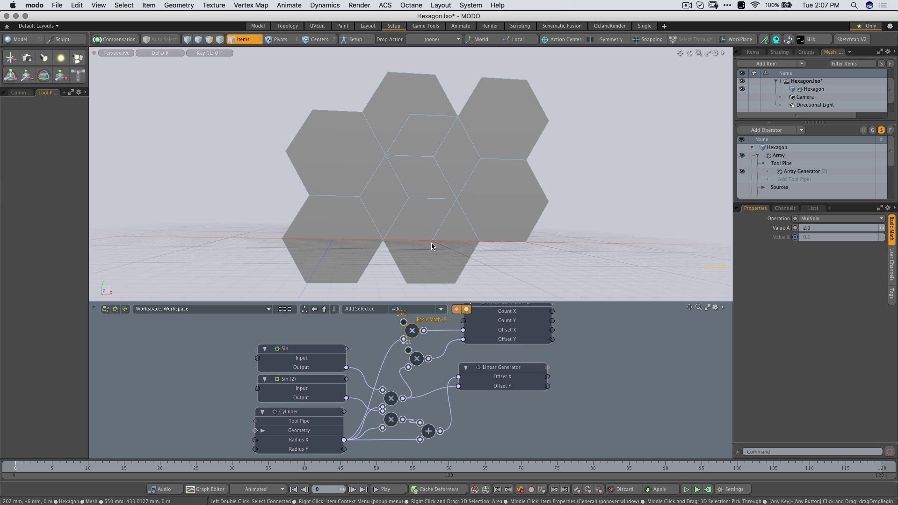
{"action": "left_click_drag", "start_coordinate": [418, 332], "coordinate": [418, 331]}
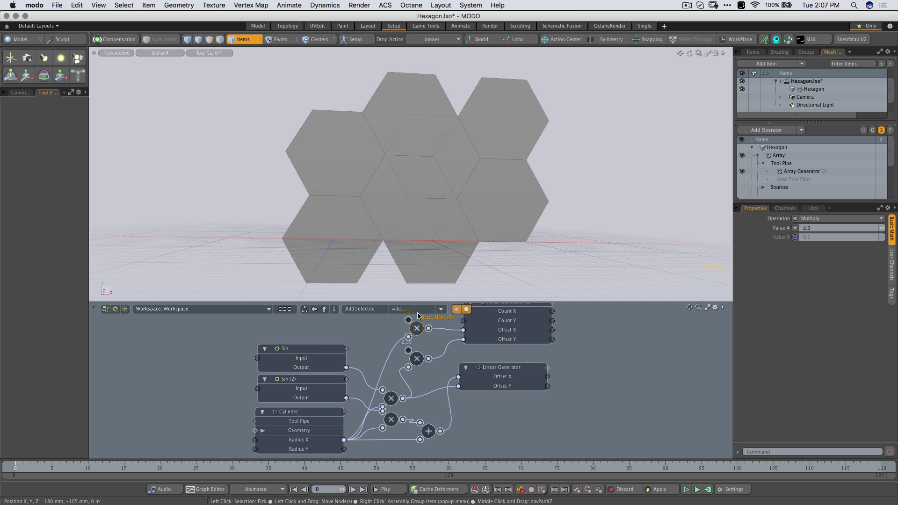
Step: Insert an Add node that sums the new Multiply output and the cylinder's Radius X, and link its output to the array's Offset X
{"action": "left_click", "coordinate": [401, 309]}
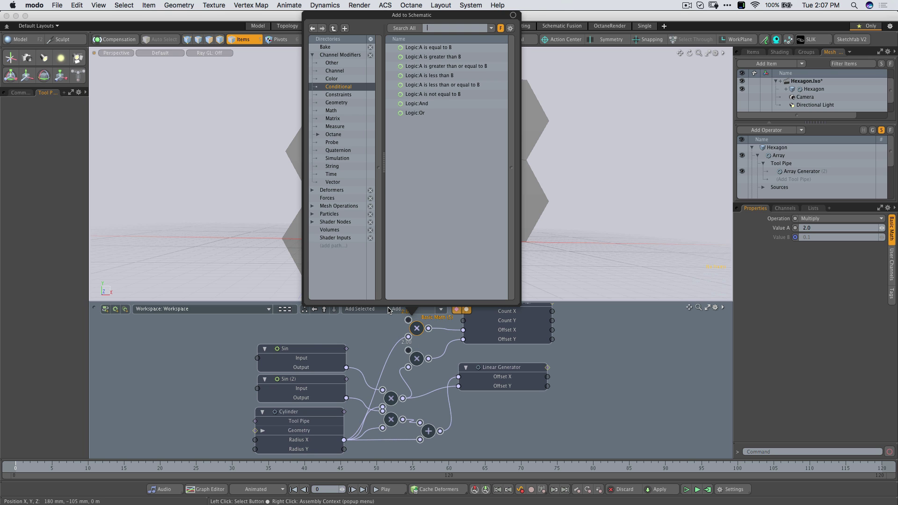
{"action": "type", "text": "add"}
{"action": "key", "text": "Return"}
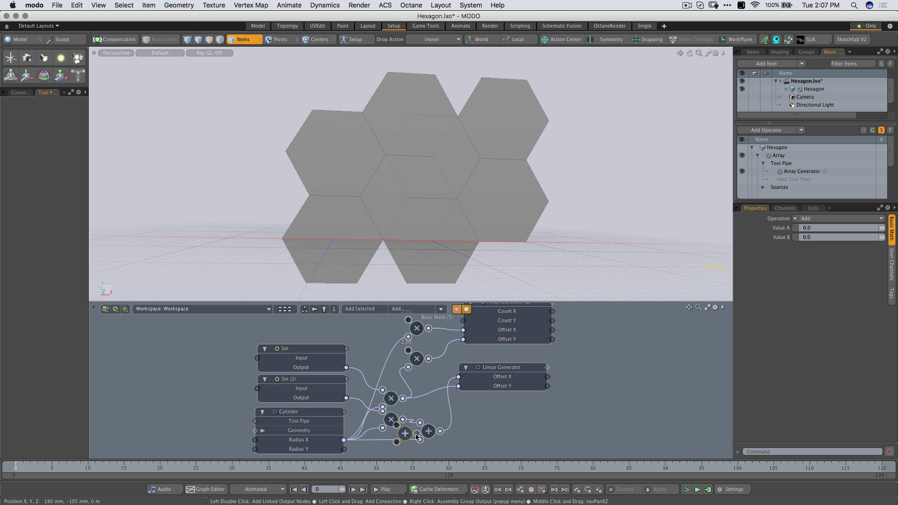
{"action": "left_click_drag", "start_coordinate": [416, 438], "coordinate": [442, 342]}
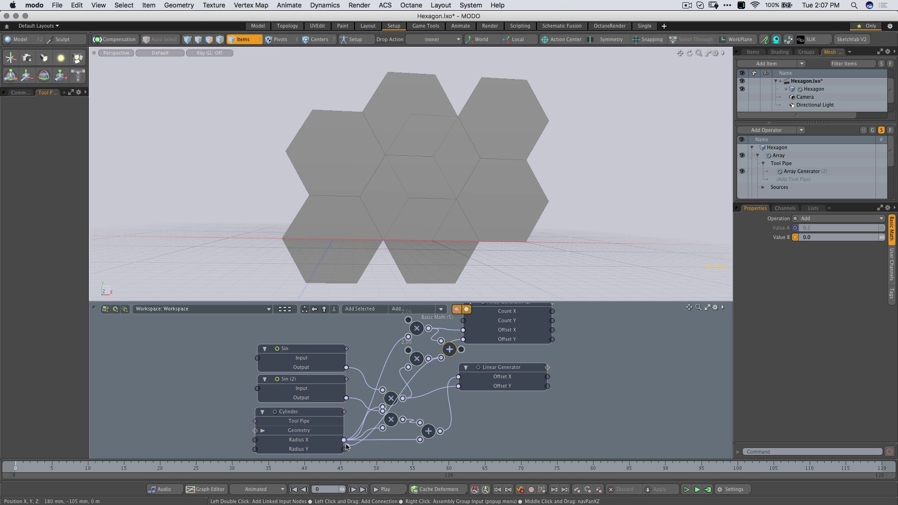
{"action": "left_click_drag", "start_coordinate": [347, 447], "coordinate": [344, 440]}
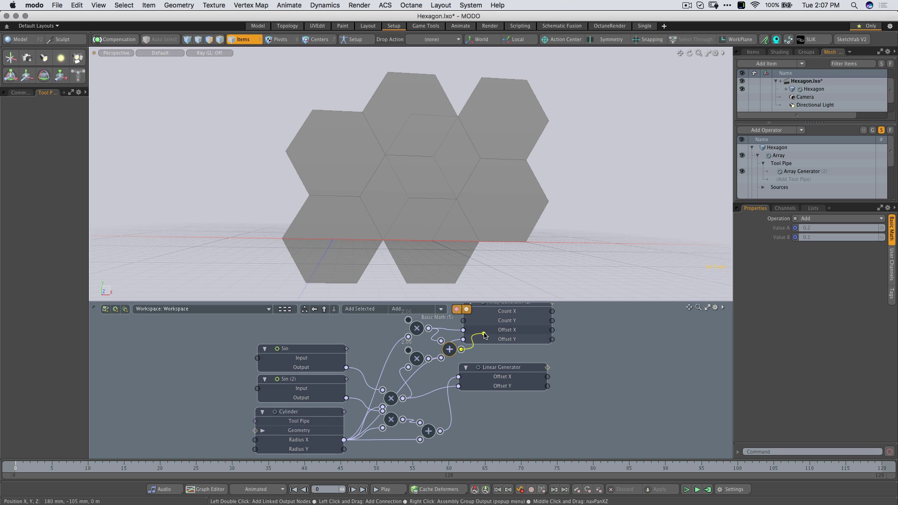
{"action": "left_click_drag", "start_coordinate": [485, 335], "coordinate": [486, 333]}
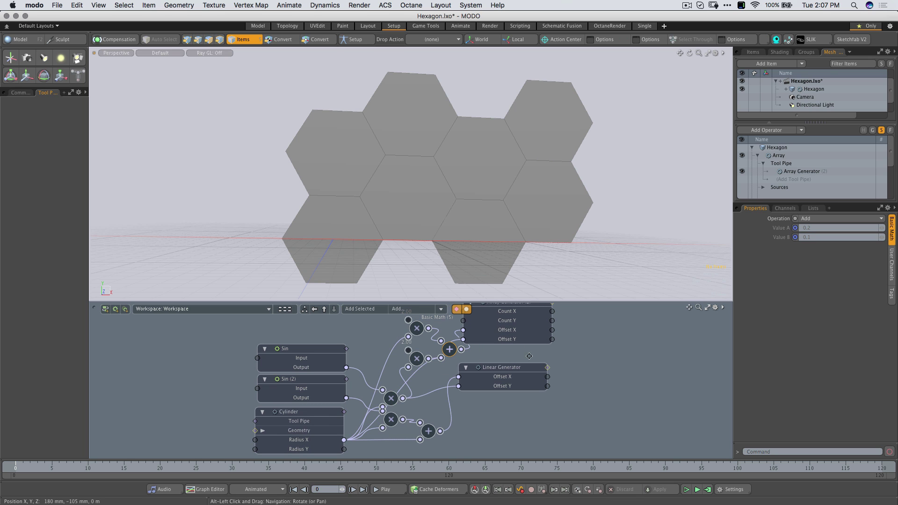
Step: Tidy the schematic by moving the Array Generator node and spacing out the math nodes that feed its offsets
{"action": "scroll", "coordinate": [524, 355], "scroll_direction": "down", "scroll_amount": 2}
{"action": "middle_click_drag", "start_coordinate": [523, 355], "coordinate": [524, 374]}
{"action": "left_click_drag", "start_coordinate": [520, 333], "coordinate": [540, 327]}
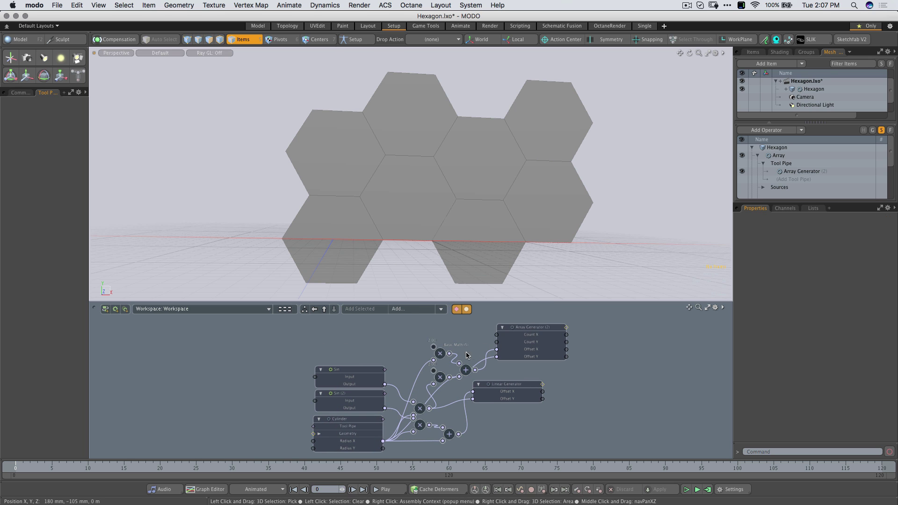
{"action": "left_click_drag", "start_coordinate": [441, 354], "coordinate": [466, 356]}
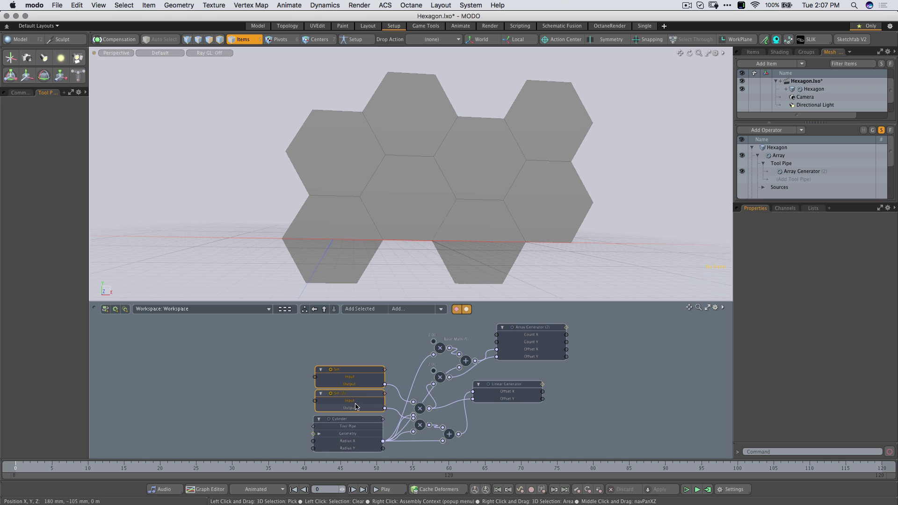
{"action": "left_click", "coordinate": [379, 357]}
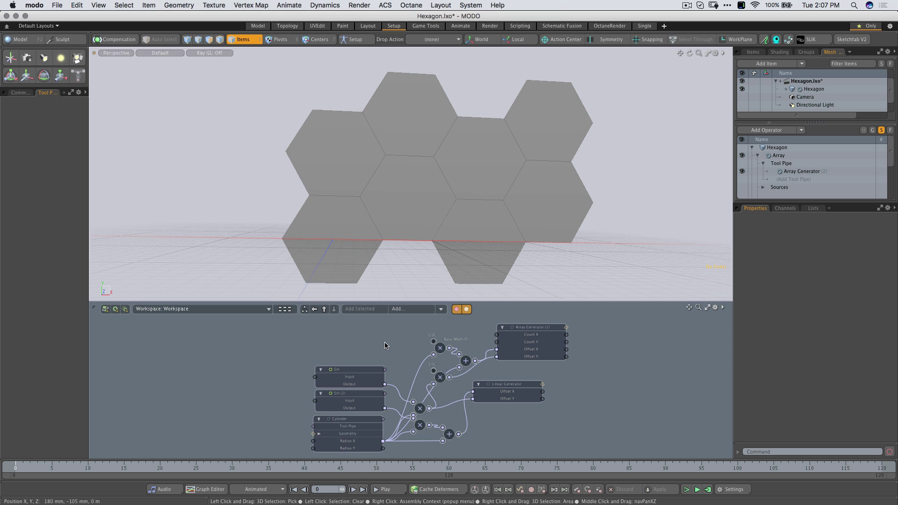
Step: Set the Array Generator's Count X to 4 and Count Y to 8, and frame the whole hexagon grid
{"action": "left_click_drag", "start_coordinate": [413, 263], "coordinate": [428, 185], "text": "alt"}
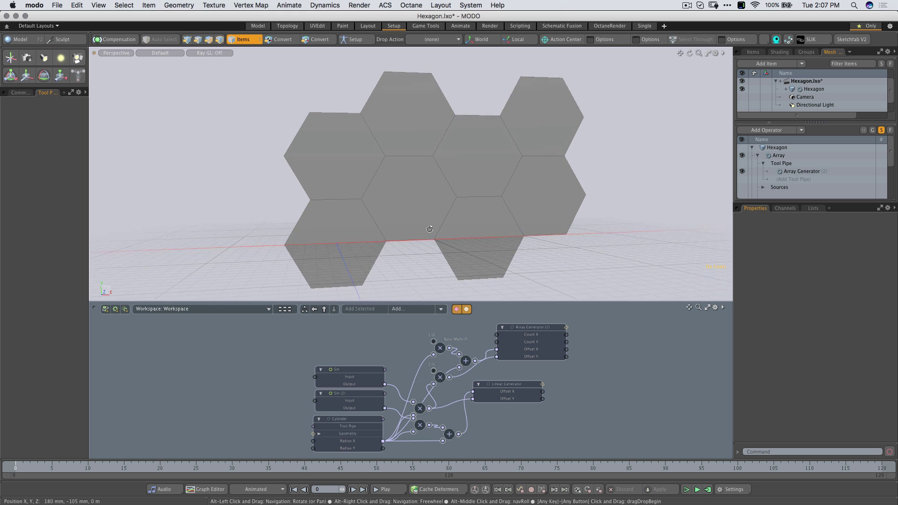
{"action": "left_click_drag", "start_coordinate": [481, 180], "coordinate": [466, 194], "text": "ctrl+alt"}
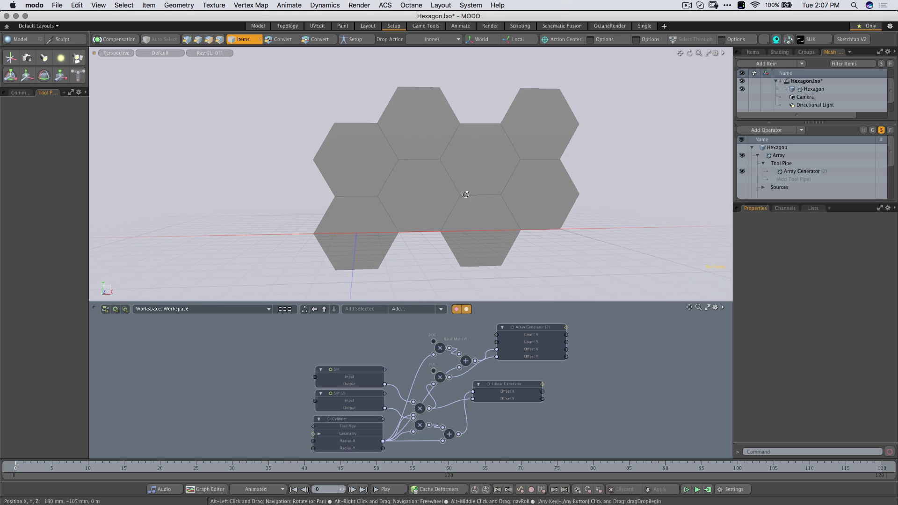
{"action": "left_click", "coordinate": [532, 340]}
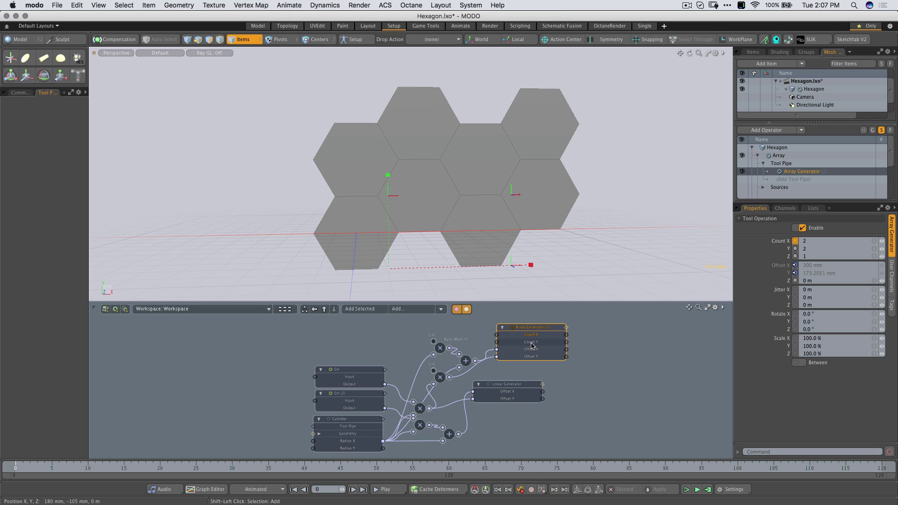
{"action": "left_click", "coordinate": [531, 343], "text": "shift"}
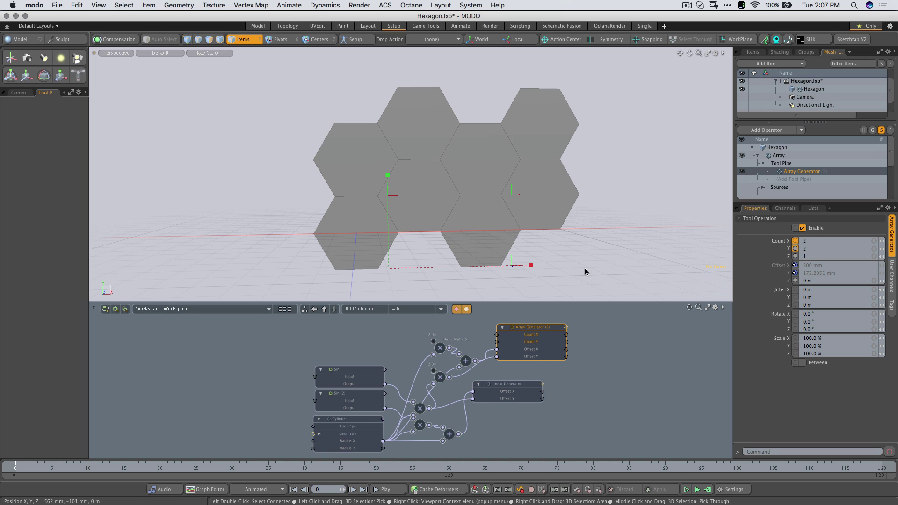
{"action": "key", "text": "c"}
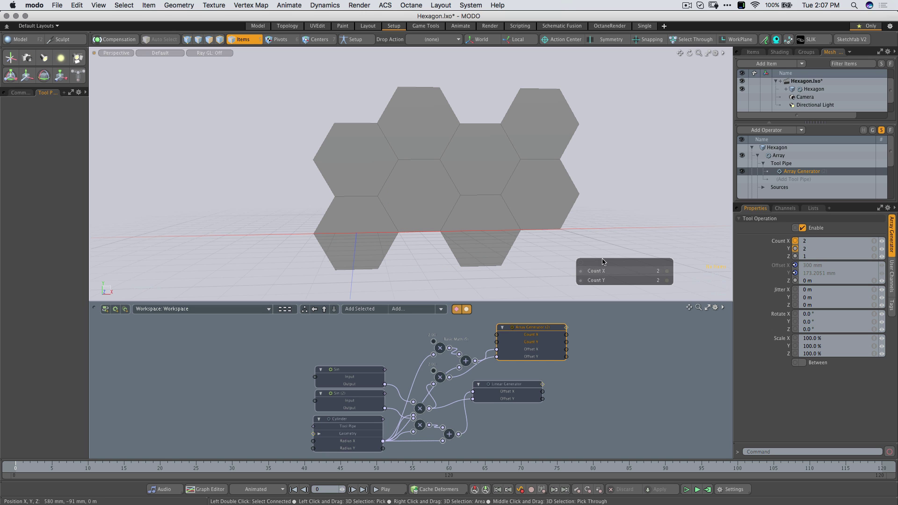
{"action": "left_click", "coordinate": [655, 272]}
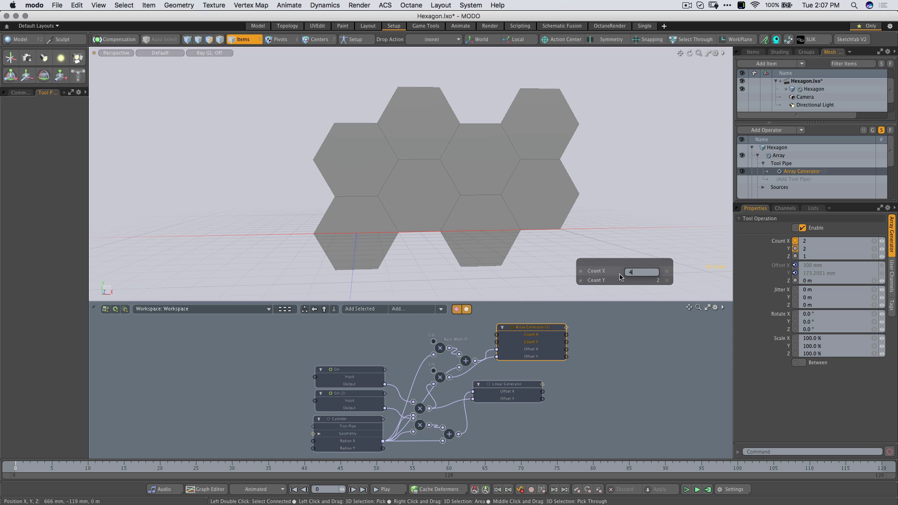
{"action": "key", "text": "Return"}
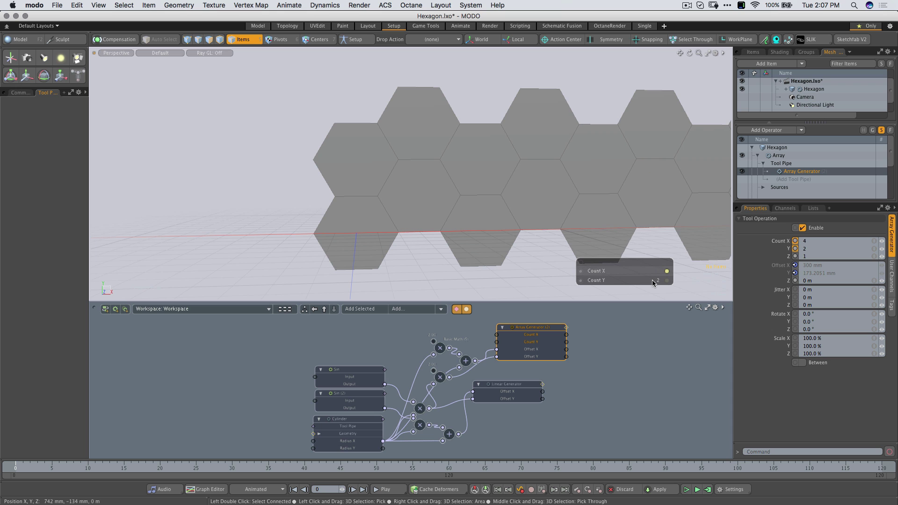
{"action": "left_click", "coordinate": [656, 281]}
{"action": "type", "text": "8"}
{"action": "key", "text": "Return"}
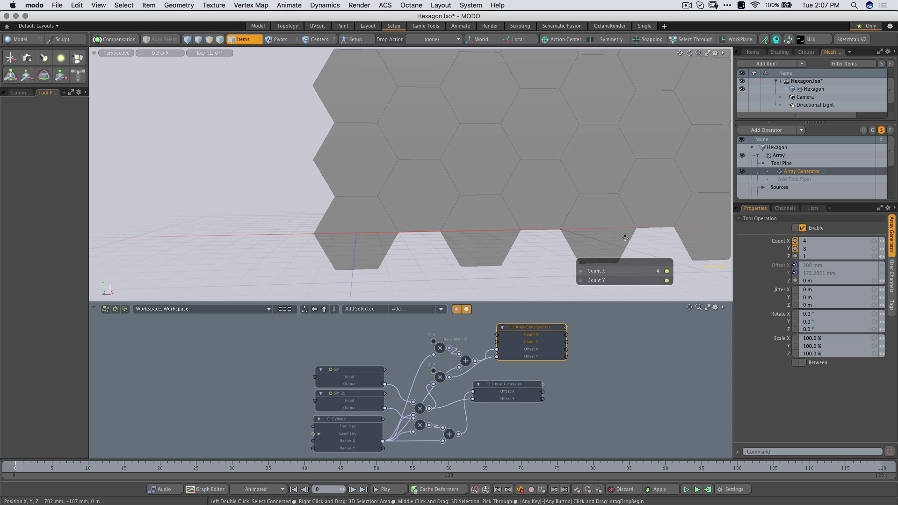
{"action": "left_click_drag", "start_coordinate": [595, 199], "coordinate": [393, 191], "text": "ctrl+alt"}
{"action": "left_click_drag", "start_coordinate": [599, 174], "coordinate": [526, 213], "text": "alt+shift"}
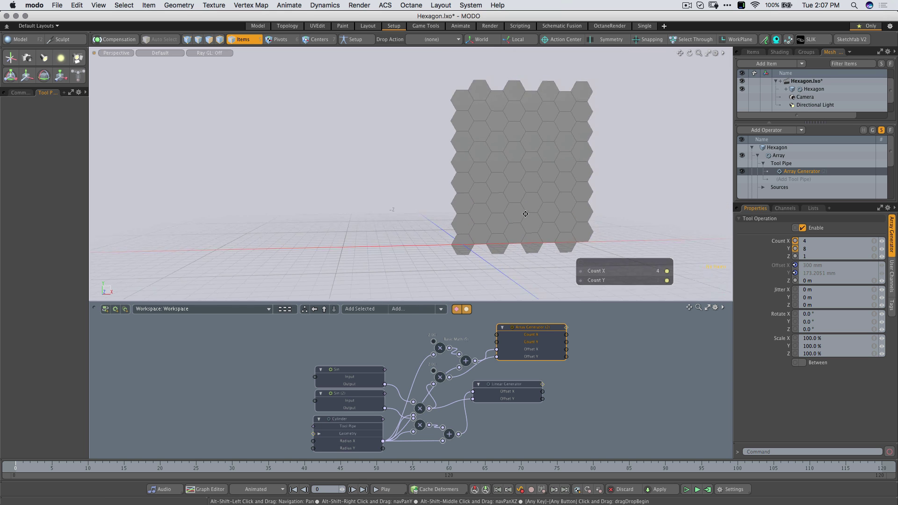
{"action": "left_click_drag", "start_coordinate": [482, 180], "coordinate": [515, 199], "text": "alt"}
{"action": "key", "text": "space"}
{"action": "left_click", "coordinate": [426, 343]}
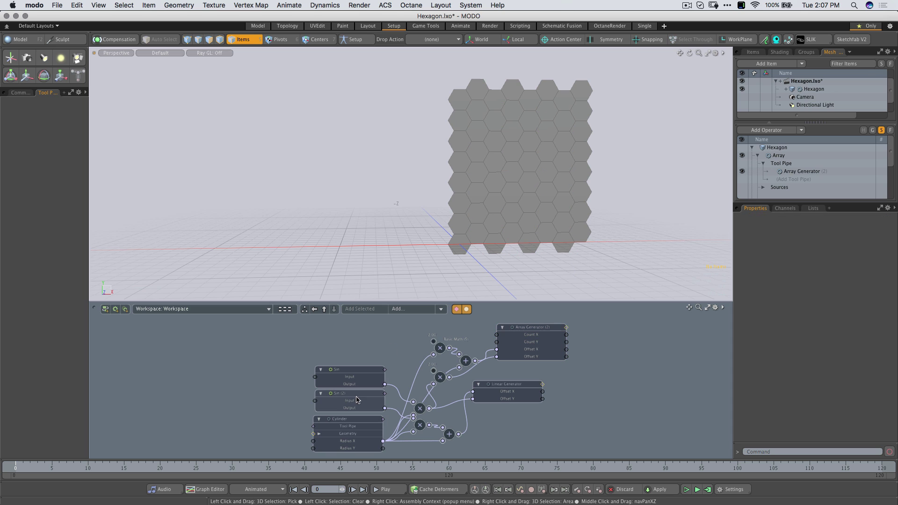
Step: Try varying the cylinder's Radius X interactively in the viewport and undo the change
{"action": "left_click", "coordinate": [348, 441]}
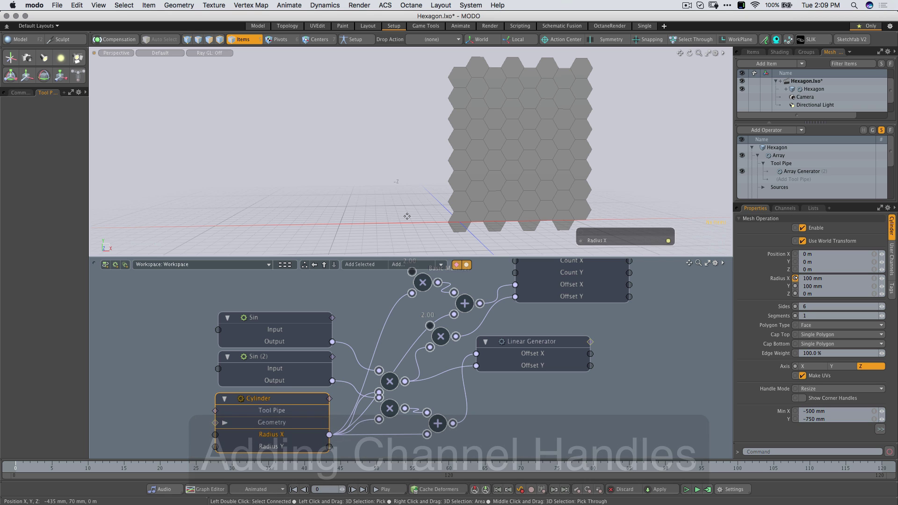
{"action": "left_click_drag", "start_coordinate": [401, 214], "coordinate": [436, 214]}
{"action": "key", "text": "super+z"}
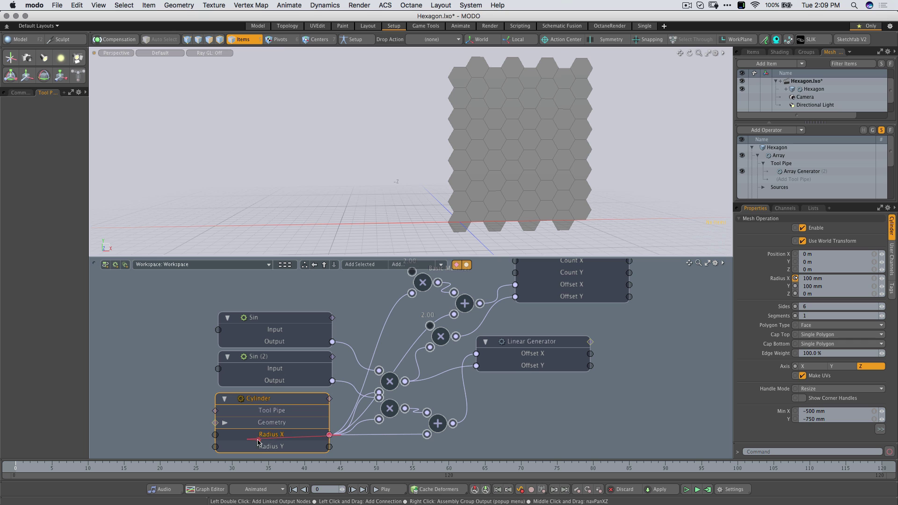
Step: Link the cylinder's Radius X output to its own Radius Y input and test the Radius X channel interactively on the hexagon grid
{"action": "left_click_drag", "start_coordinate": [261, 450], "coordinate": [268, 448]}
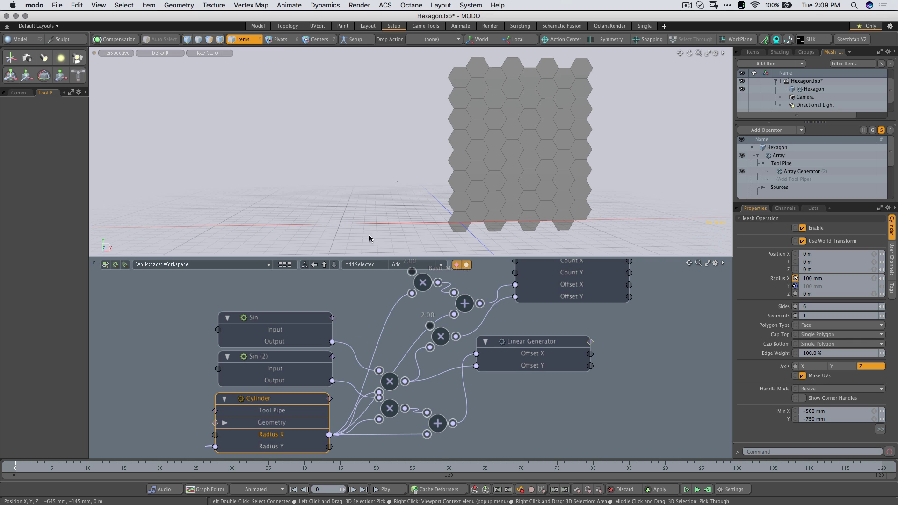
{"action": "key", "text": "c"}
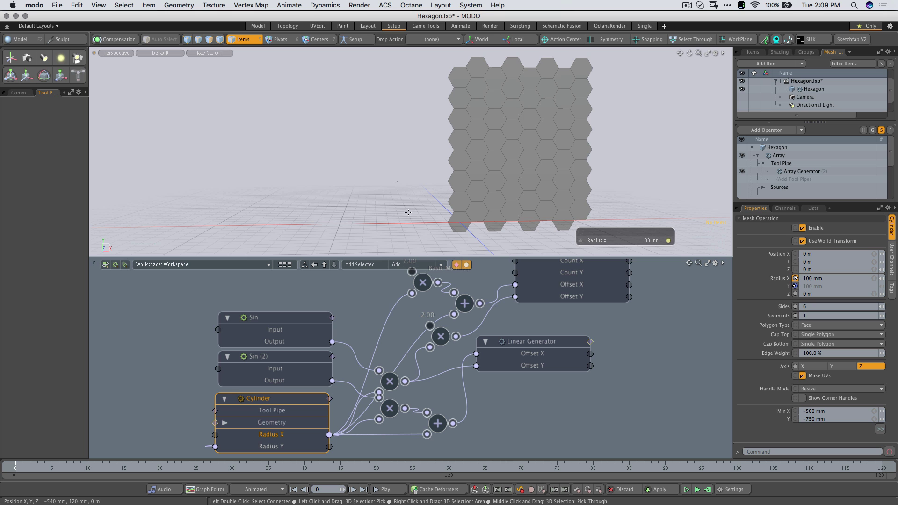
{"action": "left_click_drag", "start_coordinate": [408, 212], "coordinate": [487, 153]}
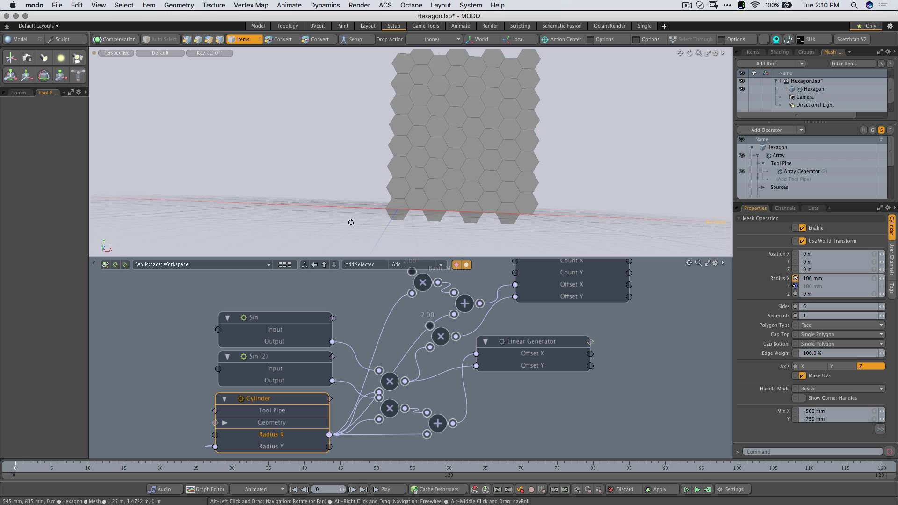
{"action": "left_click_drag", "start_coordinate": [351, 220], "coordinate": [459, 218], "text": "alt"}
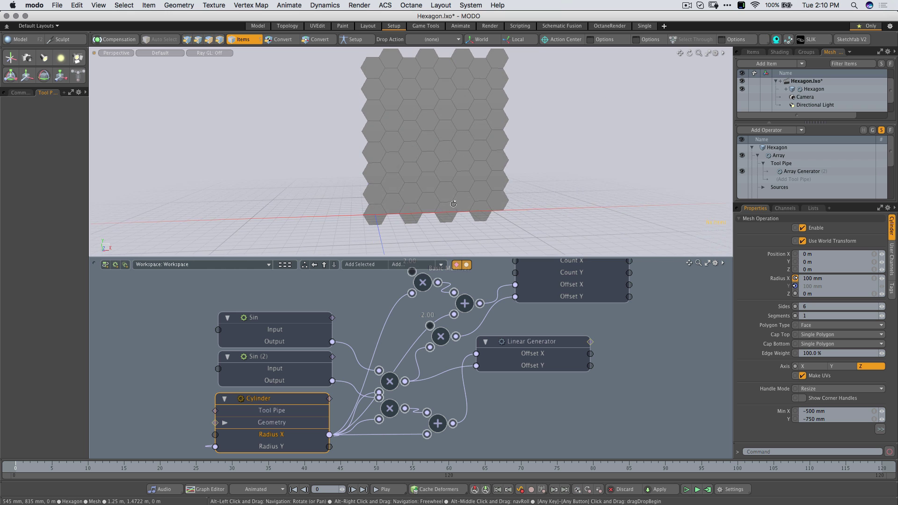
{"action": "mouse_move", "coordinate": [448, 184]}
{"action": "left_mouse_down", "text": "alt+shift"}
{"action": "mouse_move", "coordinate": [445, 208]}
{"action": "mouse_move", "coordinate": [445, 196]}
{"action": "left_mouse_up", "text": "alt+shift"}
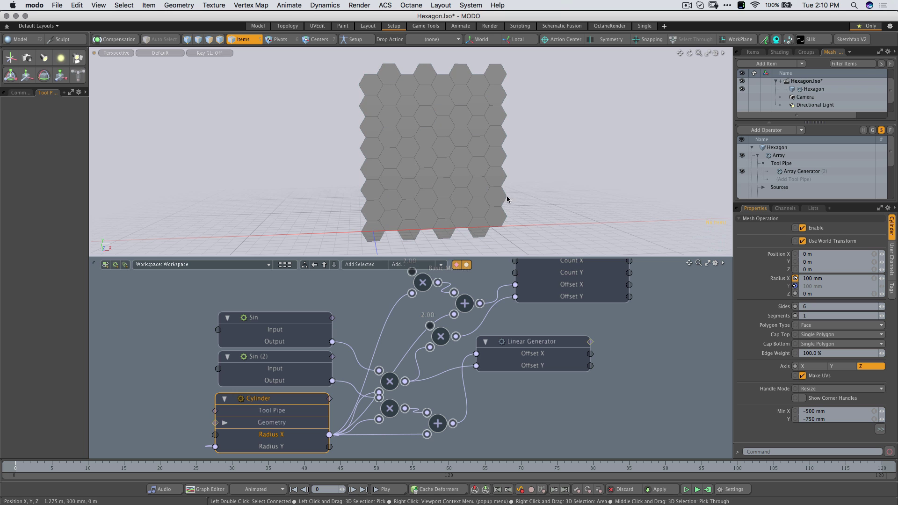
{"action": "left_click", "coordinate": [687, 6]}
{"action": "left_click", "coordinate": [708, 26]}
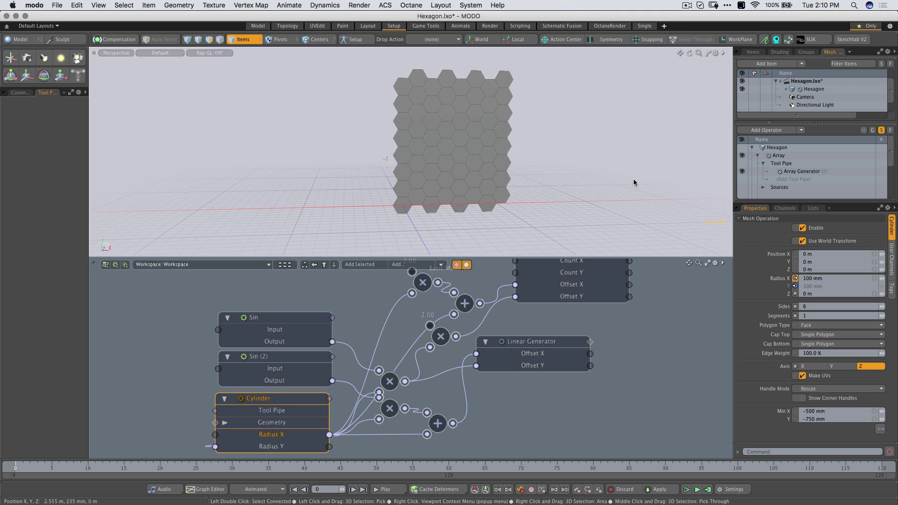
Step: Collapse the Array operator, select the Hexagon mesh, and add a Channel Handle item to the scene
{"action": "left_click_drag", "start_coordinate": [552, 170], "coordinate": [521, 176], "text": "alt"}
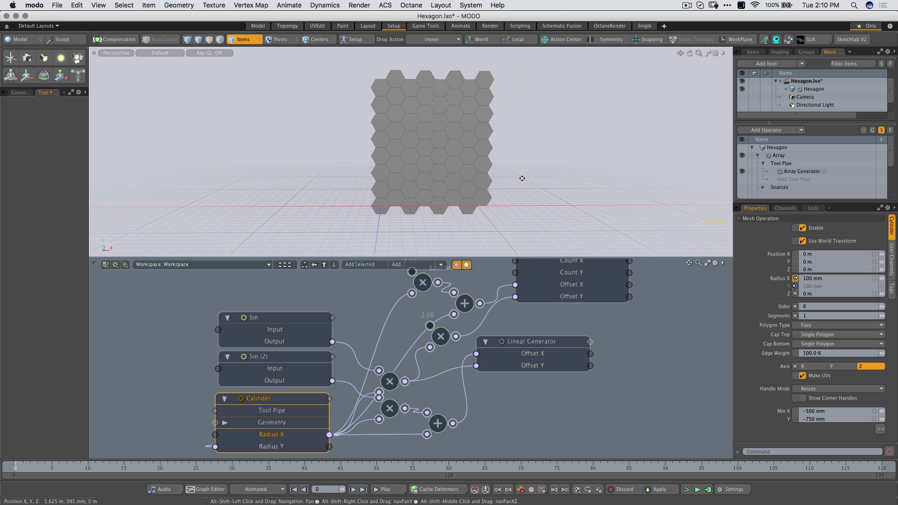
{"action": "left_click", "coordinate": [758, 155]}
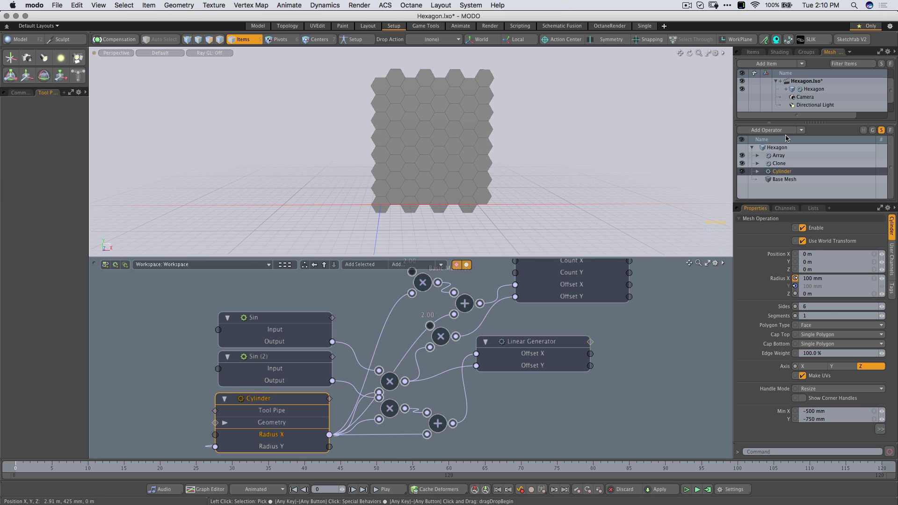
{"action": "left_click", "coordinate": [777, 148]}
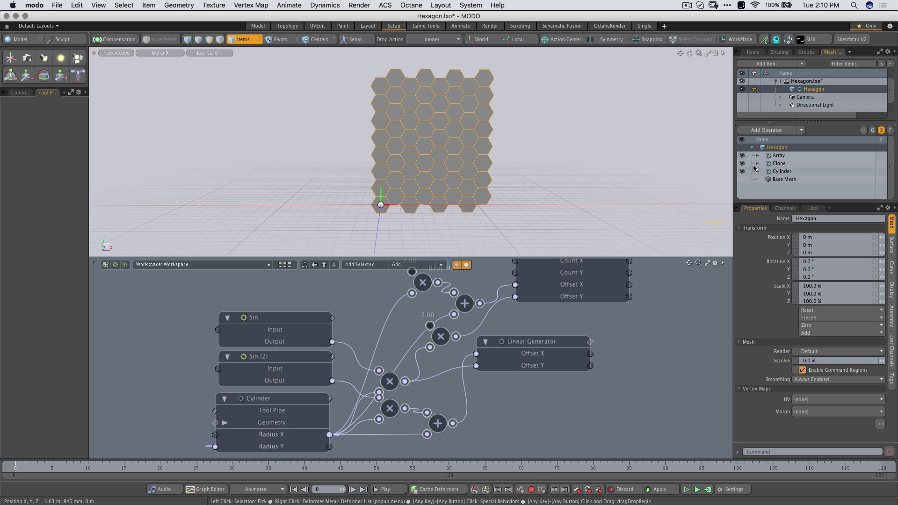
{"action": "left_click", "coordinate": [801, 64]}
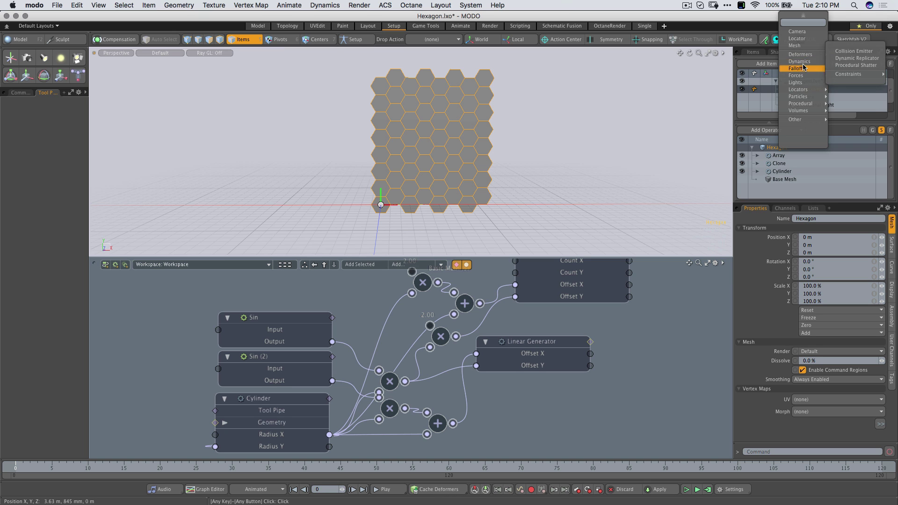
{"action": "mouse_move", "coordinate": [801, 124]}
{"action": "left_click", "coordinate": [848, 124]}
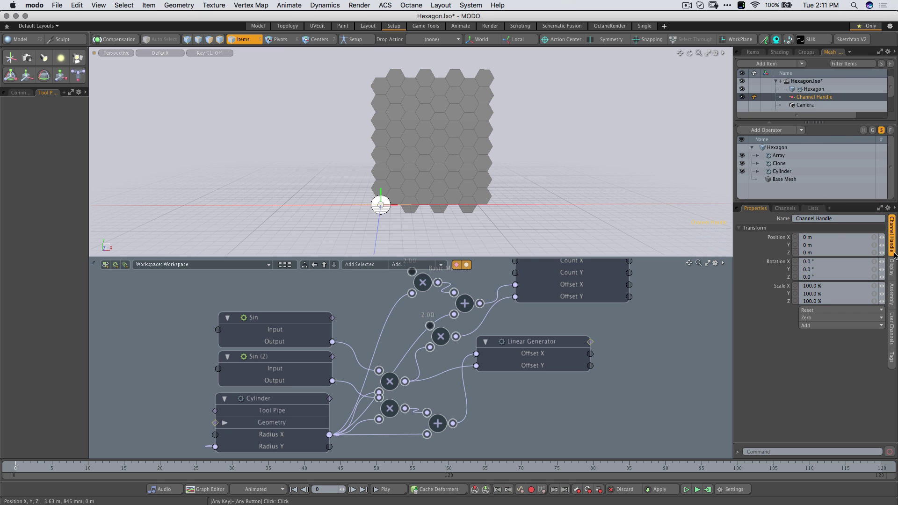
Step: Set the channel handle's type to Arrow with draw axis Local X, and move it below the grid to Y -220 mm
{"action": "left_click", "coordinate": [891, 276]}
{"action": "left_click", "coordinate": [815, 276]}
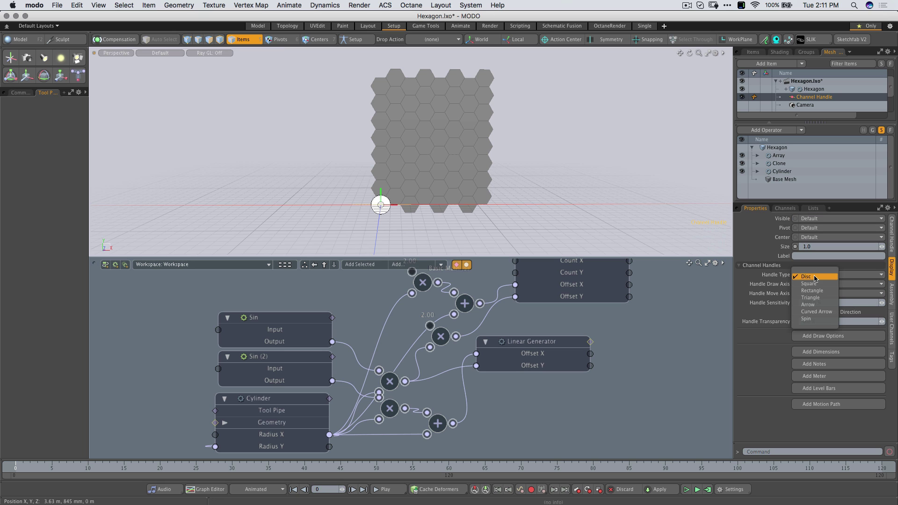
{"action": "left_click", "coordinate": [812, 307]}
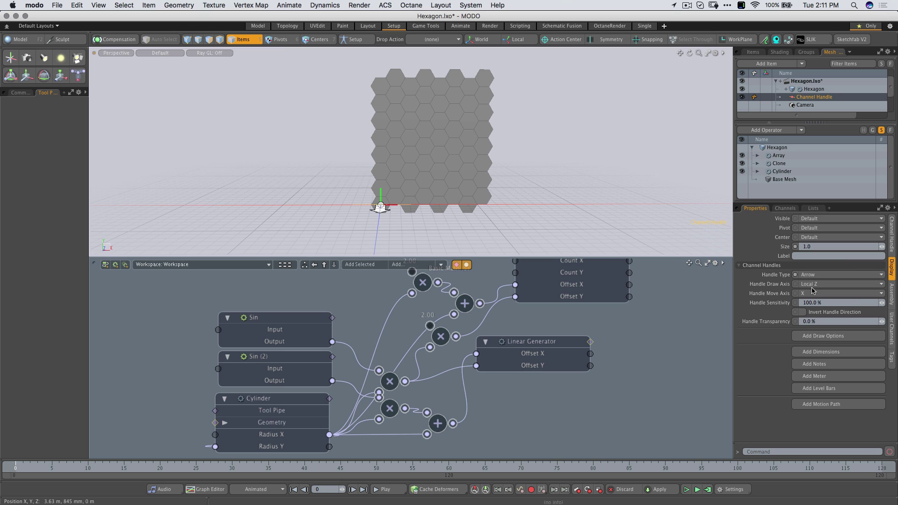
{"action": "left_click", "coordinate": [816, 284]}
{"action": "left_click", "coordinate": [816, 276]}
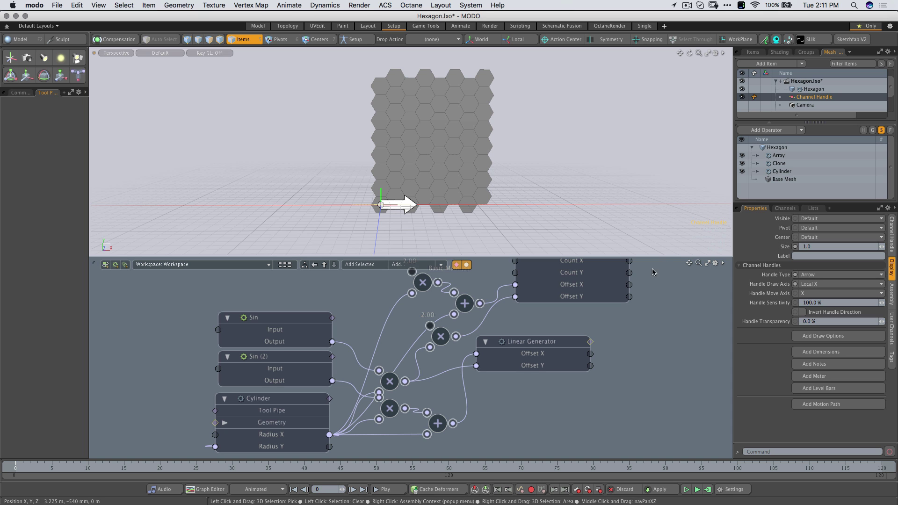
{"action": "key", "text": "w"}
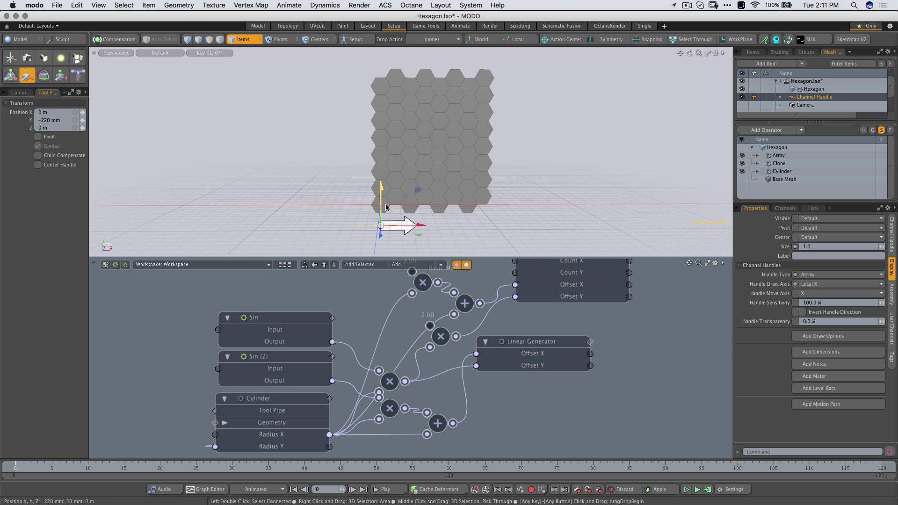
{"action": "key", "text": "q"}
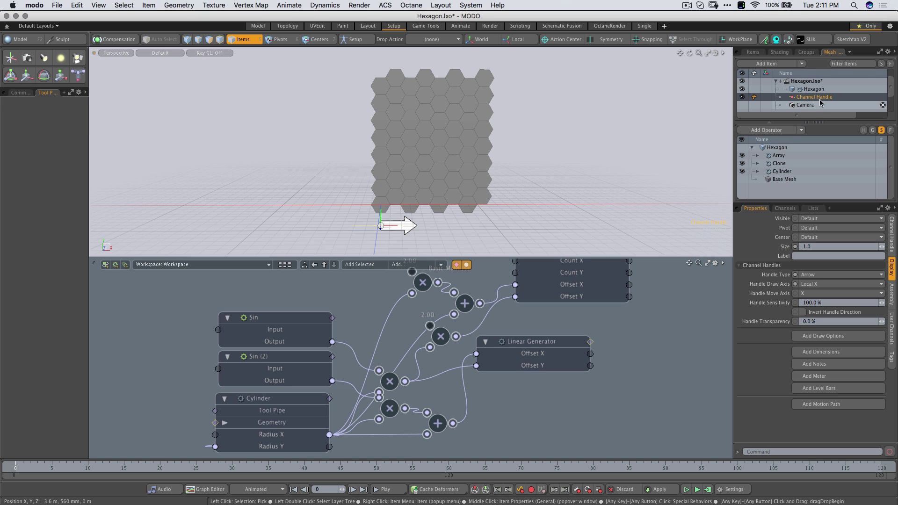
Step: Duplicate the arrow channel handle
{"action": "left_click", "coordinate": [822, 97], "text": "ctrl"}
{"action": "left_click", "coordinate": [824, 99]}
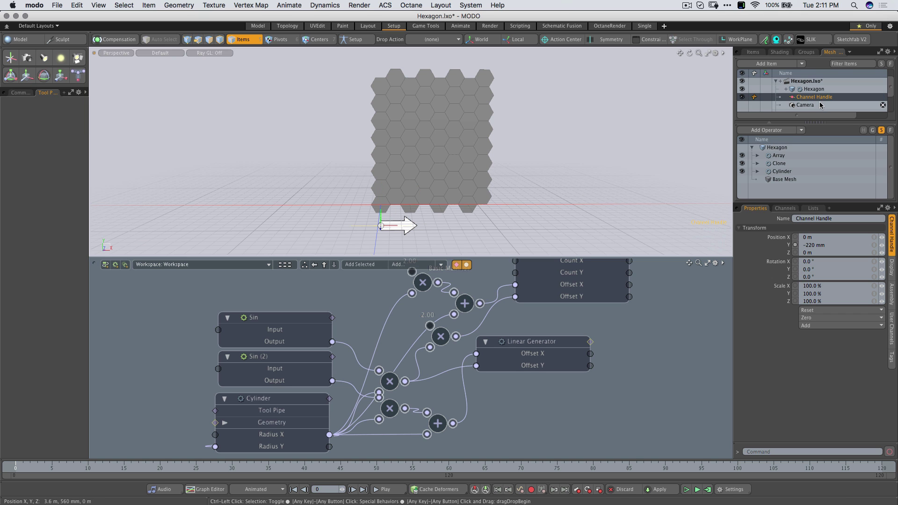
{"action": "right_click", "coordinate": [820, 99]}
{"action": "mouse_move", "coordinate": [811, 214]}
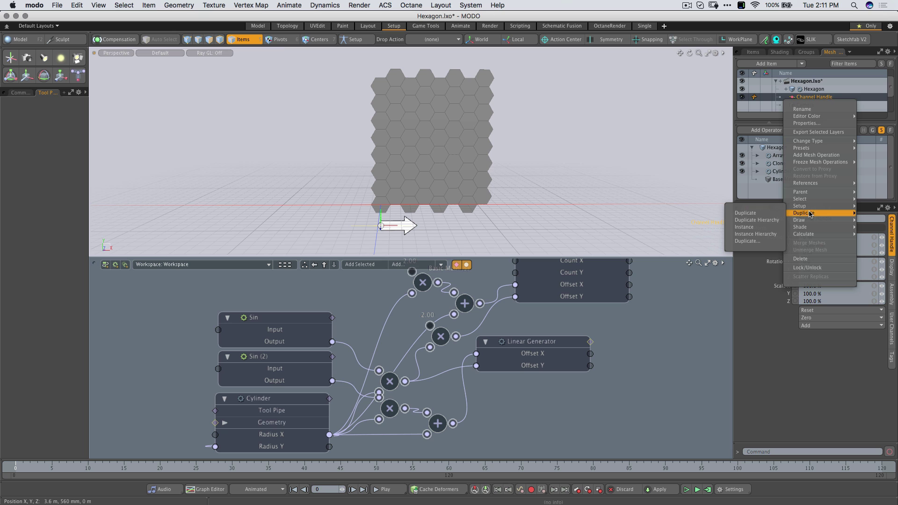
{"action": "left_click", "coordinate": [770, 215]}
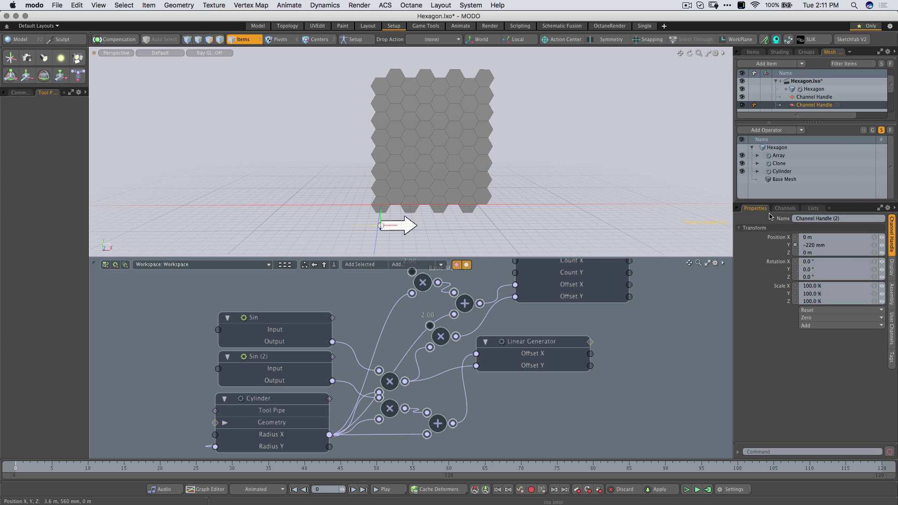
Step: Set the duplicate handle's draw axis to Local Y and its move axis to Y
{"action": "left_click", "coordinate": [893, 274]}
{"action": "left_click", "coordinate": [819, 293]}
{"action": "left_click", "coordinate": [819, 296]}
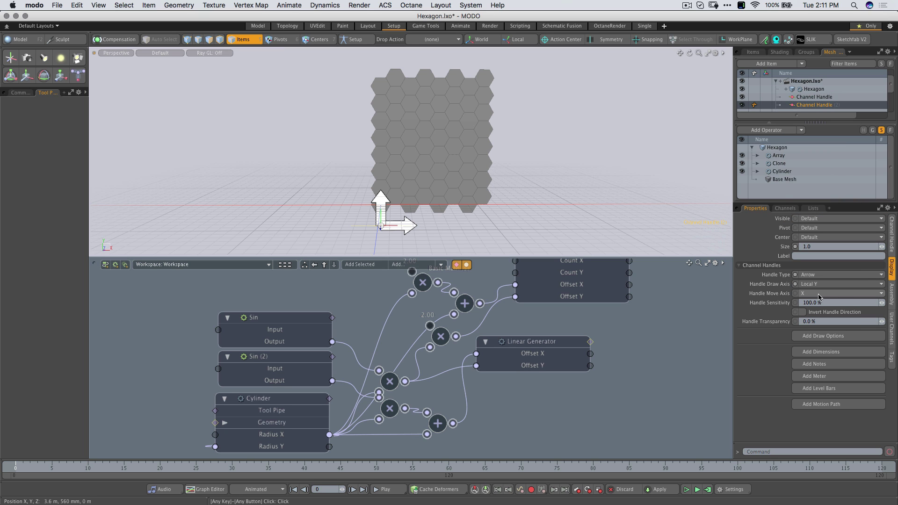
{"action": "left_click", "coordinate": [817, 296]}
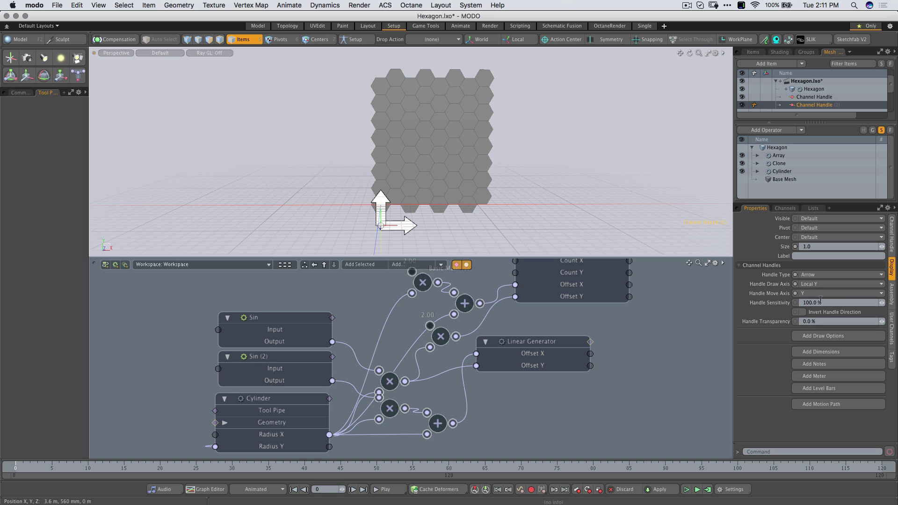
Step: Move the duplicate handle by -250 mm in X and 220 mm in Y so it sits beside the grid, and deselect it
{"action": "key", "text": "w"}
{"action": "left_click_drag", "start_coordinate": [407, 227], "coordinate": [393, 228]}
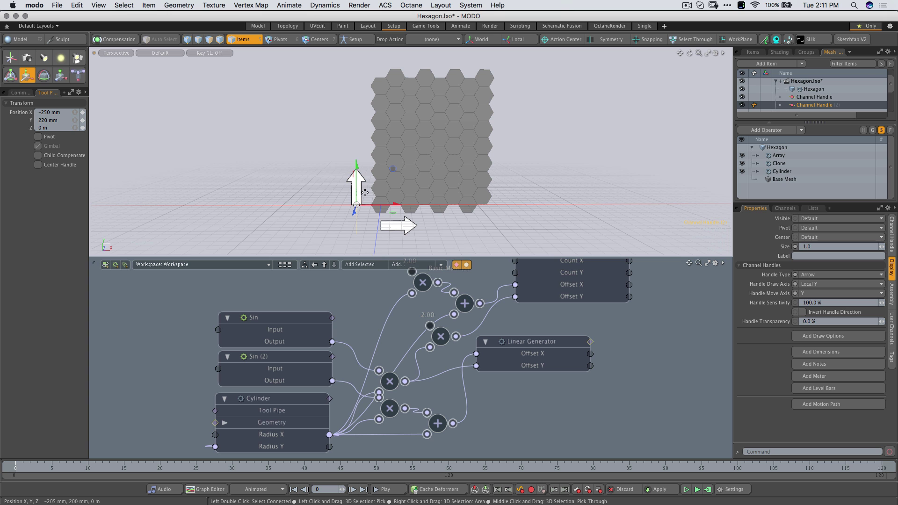
{"action": "key", "text": "space"}
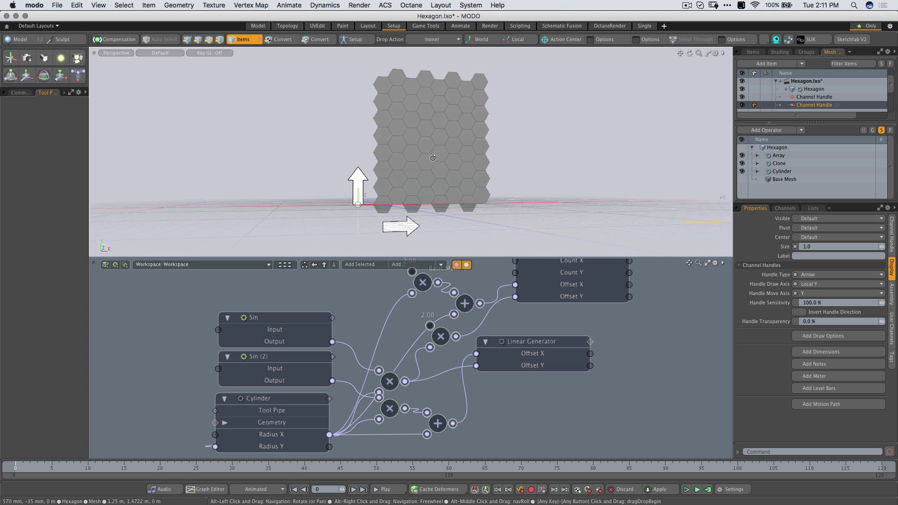
{"action": "key", "text": "Escape"}
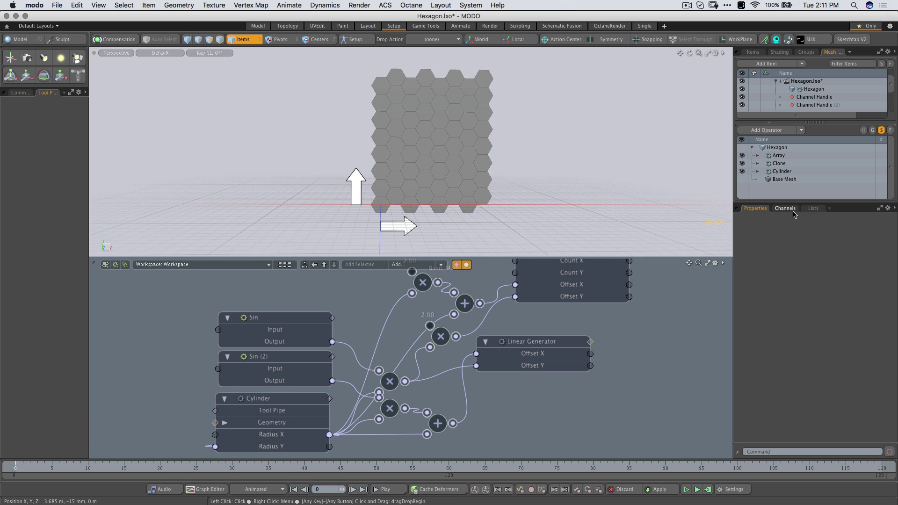
Step: Enlarge the item list, select both channel handles, and display their channels
{"action": "left_click", "coordinate": [813, 209]}
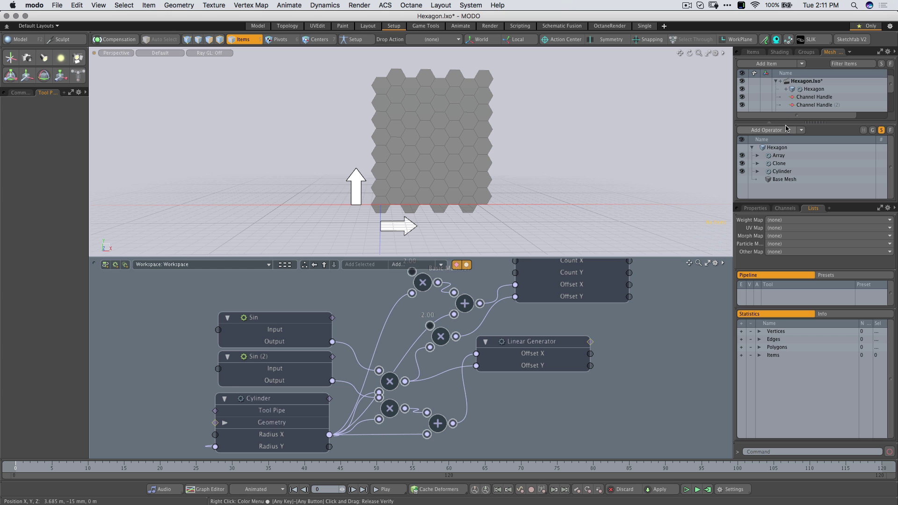
{"action": "left_click_drag", "start_coordinate": [794, 120], "coordinate": [795, 140]}
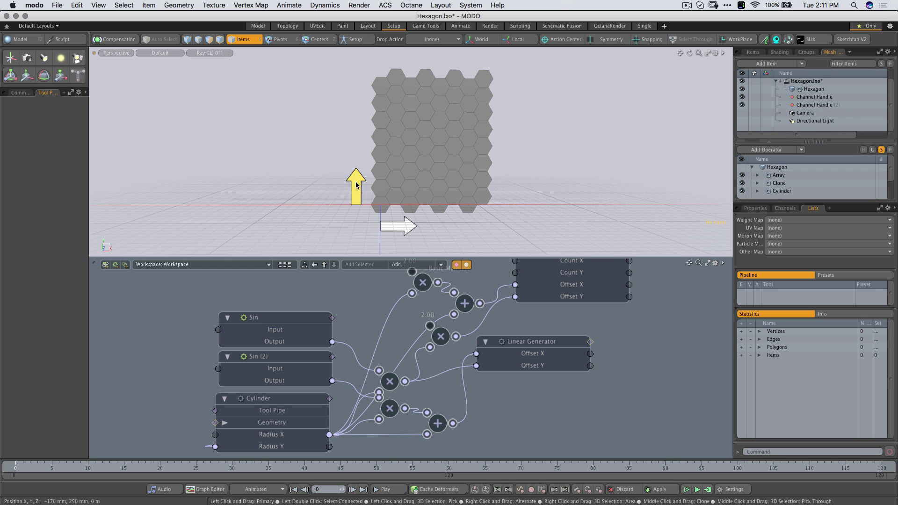
{"action": "left_click", "coordinate": [814, 97]}
{"action": "left_click", "coordinate": [816, 105], "text": "shift"}
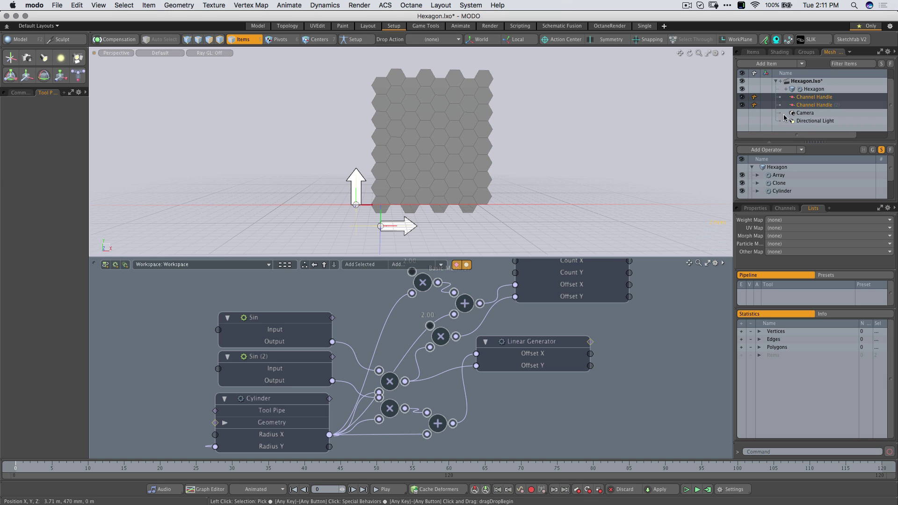
{"action": "left_click", "coordinate": [782, 210]}
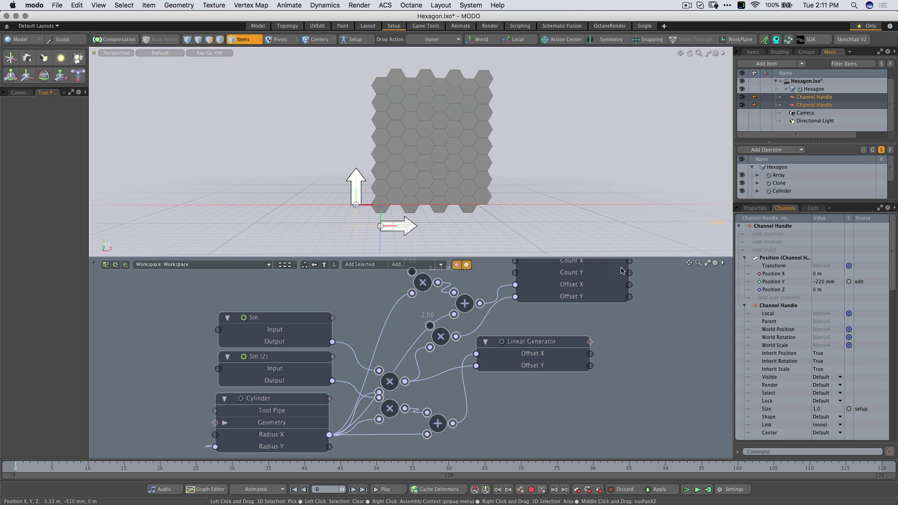
Step: Assign the Array Generator's Count X channel to the X-axis Channel Handle using the Assign mode
{"action": "left_click", "coordinate": [588, 276]}
{"action": "left_click_drag", "start_coordinate": [642, 297], "coordinate": [638, 330], "text": "alt+shift"}
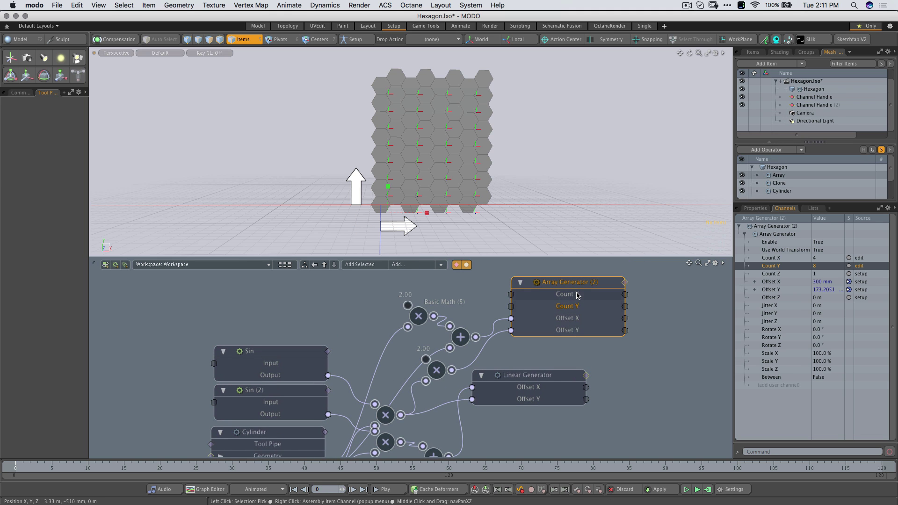
{"action": "left_click", "coordinate": [768, 257]}
{"action": "right_click", "coordinate": [775, 262]}
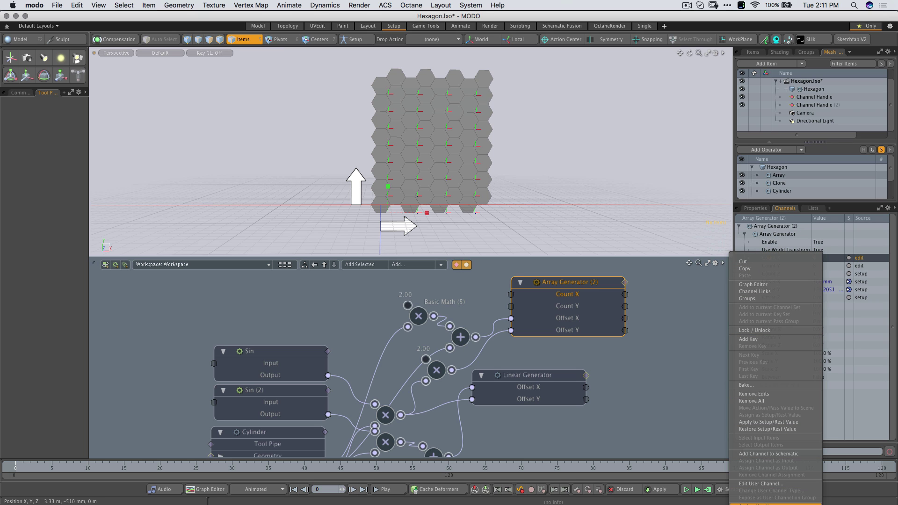
{"action": "left_click", "coordinate": [772, 503]}
{"action": "left_click", "coordinate": [754, 320]}
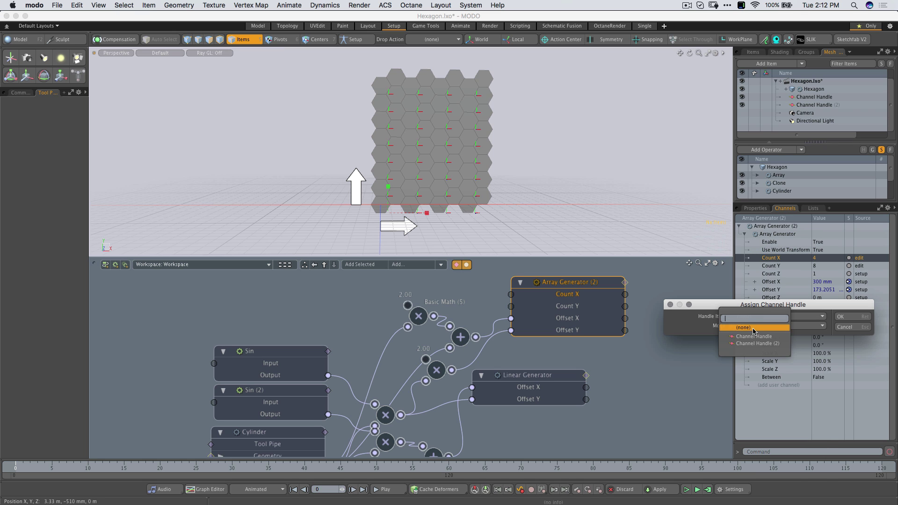
{"action": "left_click", "coordinate": [753, 337]}
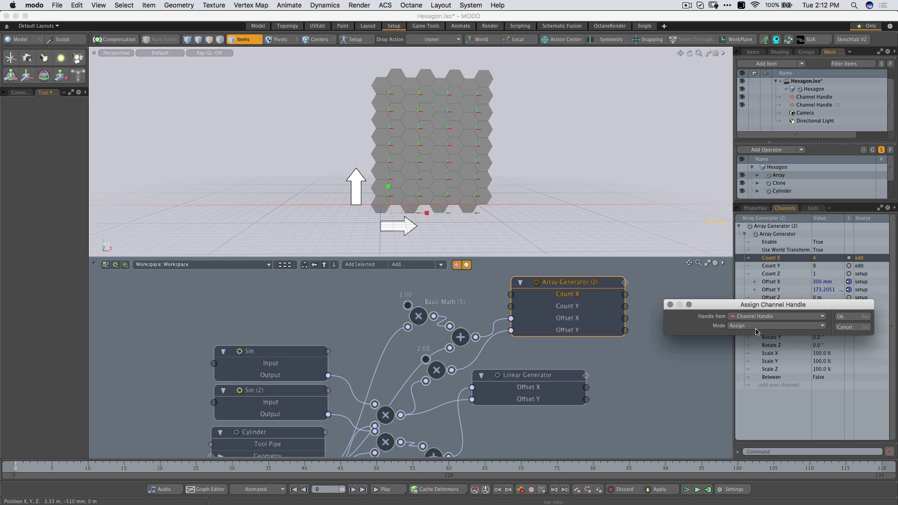
{"action": "left_click", "coordinate": [842, 318]}
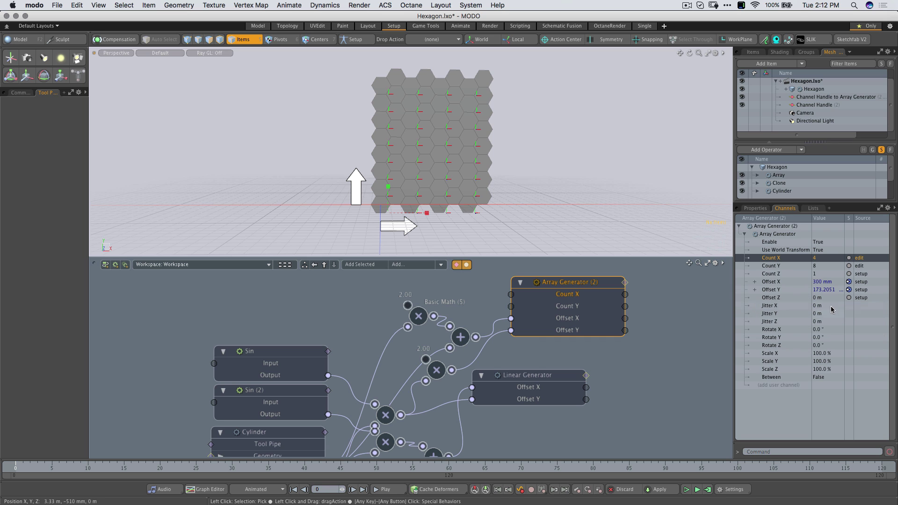
Step: Assign the Array Generator's Count Y channel to Channel Handle (2) using the Assign mode
{"action": "left_click", "coordinate": [779, 266]}
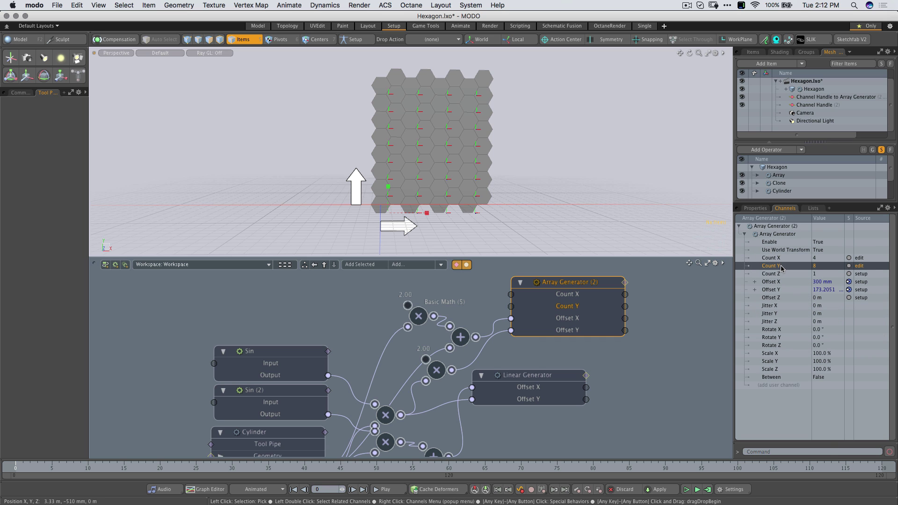
{"action": "right_click", "coordinate": [781, 269]}
{"action": "left_click", "coordinate": [762, 503]}
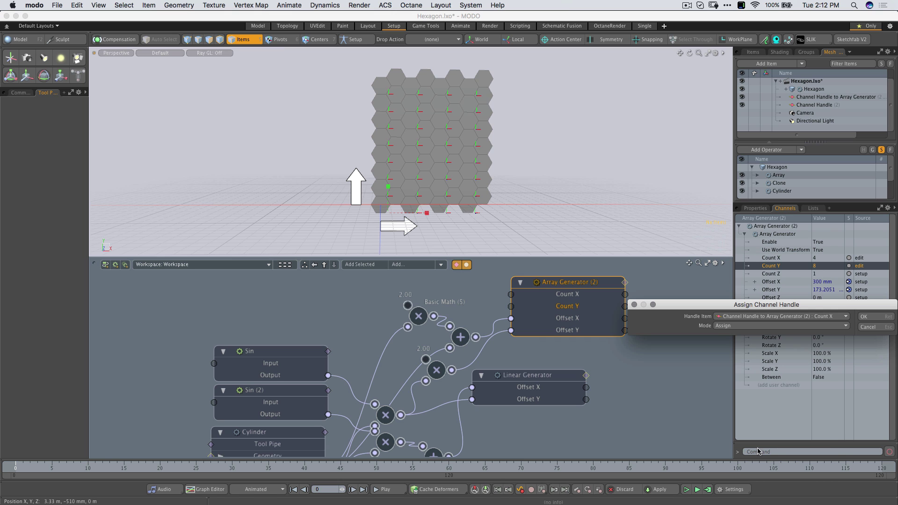
{"action": "left_click", "coordinate": [749, 316]}
{"action": "left_click", "coordinate": [748, 310]}
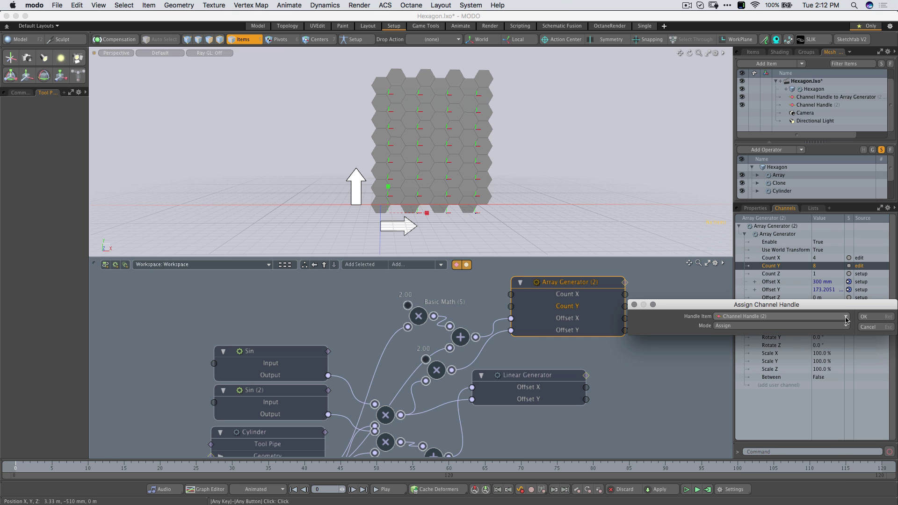
{"action": "left_click", "coordinate": [865, 316]}
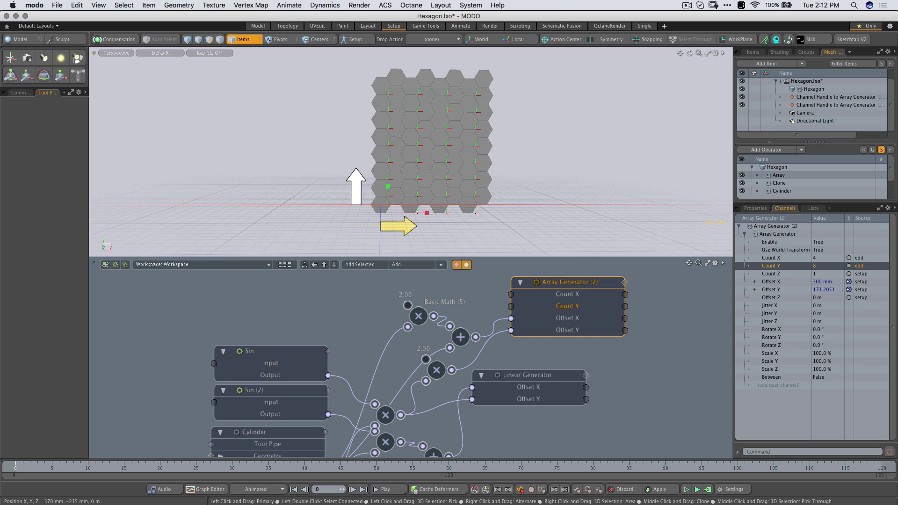
Step: Try changing the array's Count X with the horizontal arrow handle in the viewport and undo the change
{"action": "left_click_drag", "start_coordinate": [416, 226], "coordinate": [669, 196]}
{"action": "key", "text": "super+z"}
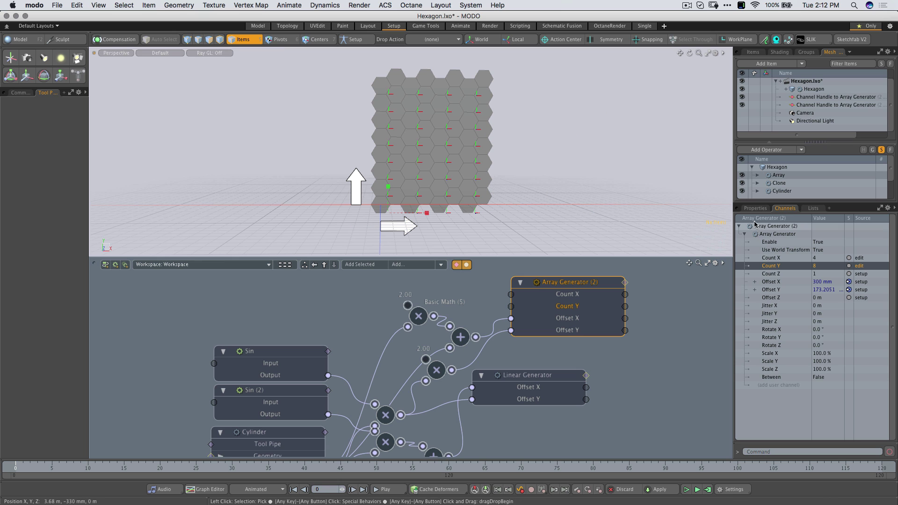
Step: Set the Handle Sensitivity of the Count X channel handle to 1000 in its display properties
{"action": "left_click", "coordinate": [756, 209]}
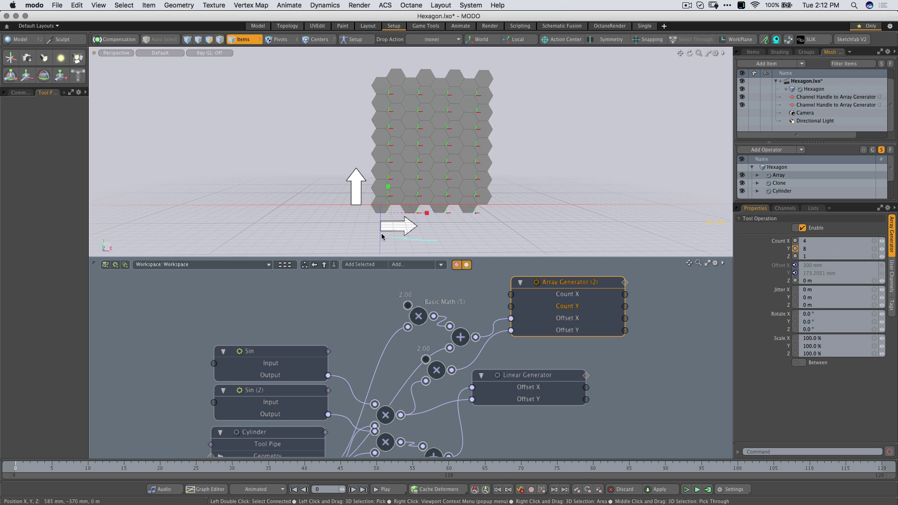
{"action": "left_click", "coordinate": [397, 223]}
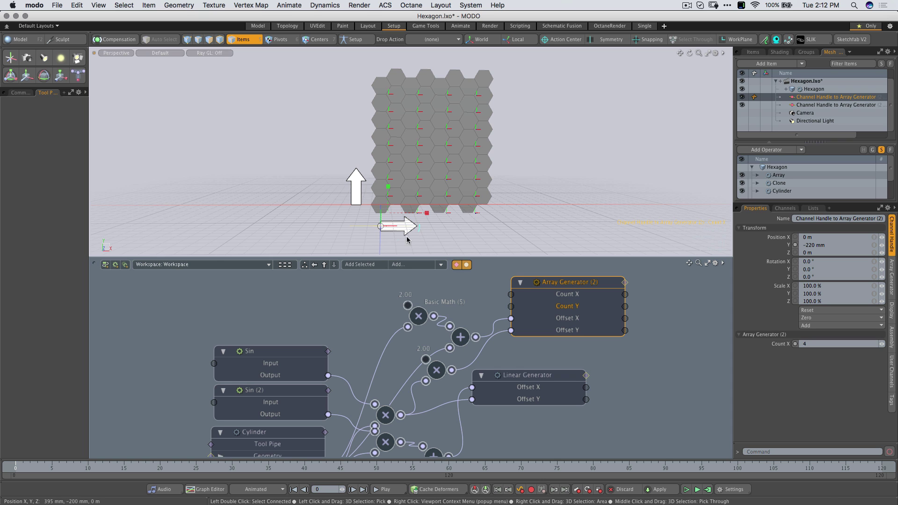
{"action": "left_click", "coordinate": [892, 309]}
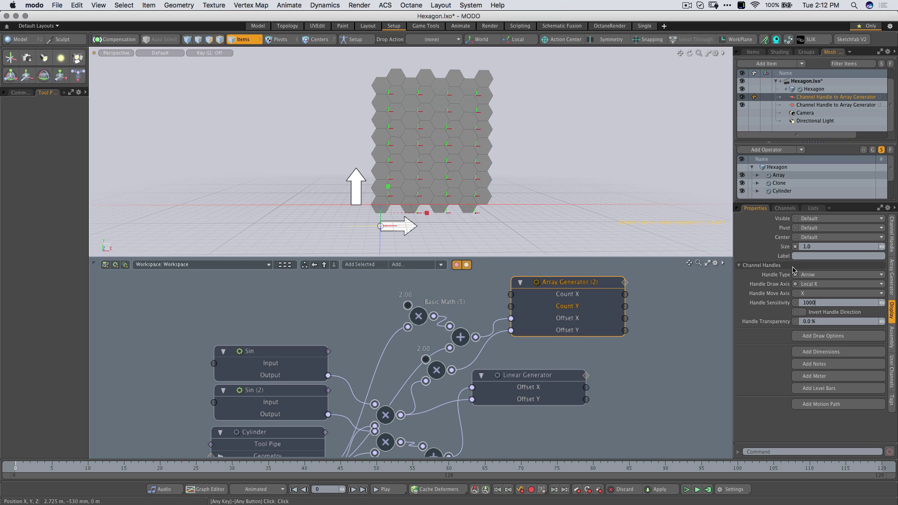
Step: Adjust the Handle Sensitivity of the Count Y channel handle in its display properties and deselect the handle
{"action": "left_click", "coordinate": [356, 205]}
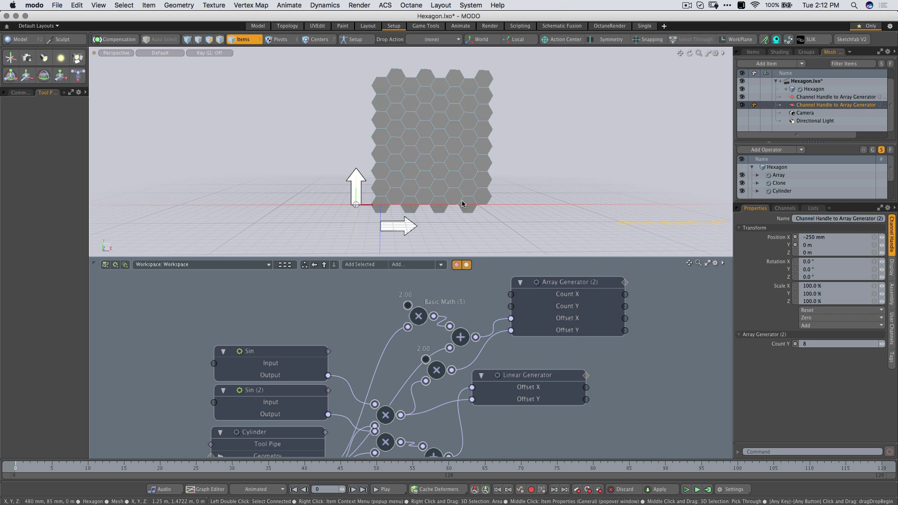
{"action": "left_click", "coordinate": [892, 268]}
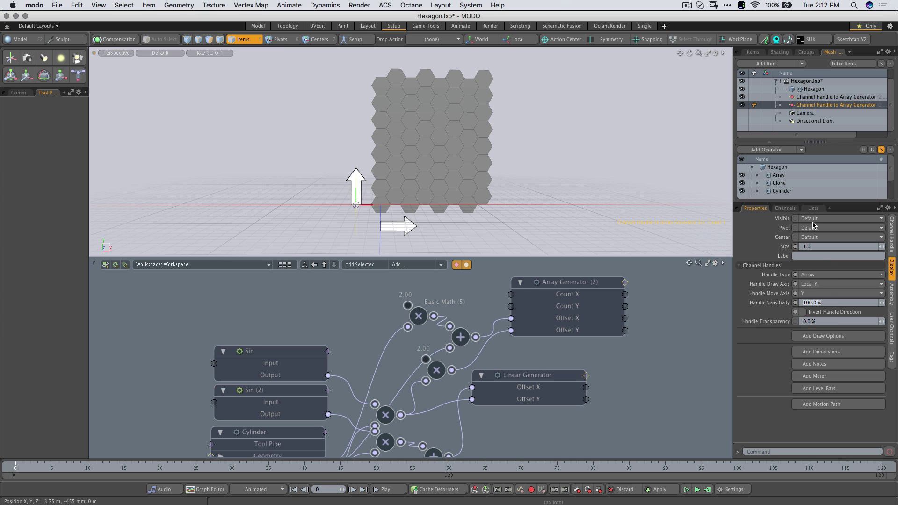
{"action": "left_click", "coordinate": [557, 218]}
Step: Increase the array's Count X to 5 and Count Y to 9 with the viewport arrow handles and inspect the grid at an angle
{"action": "mouse_move", "coordinate": [401, 228]}
{"action": "left_mouse_down"}
{"action": "mouse_move", "coordinate": [419, 229]}
{"action": "mouse_move", "coordinate": [402, 228]}
{"action": "left_mouse_up"}
{"action": "left_click_drag", "start_coordinate": [359, 195], "coordinate": [360, 193]}
{"action": "left_click_drag", "start_coordinate": [452, 173], "coordinate": [328, 193], "text": "ctrl+alt"}
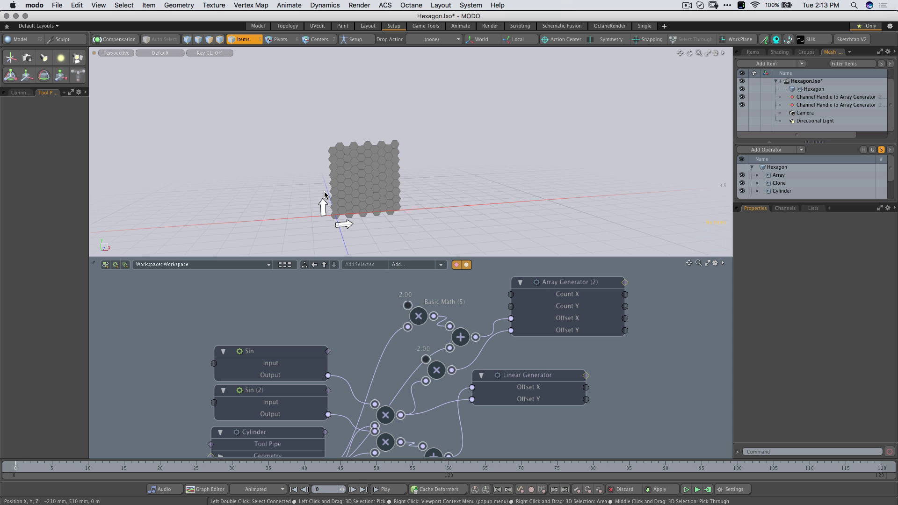
{"action": "left_click_drag", "start_coordinate": [398, 187], "coordinate": [510, 154], "text": "alt"}
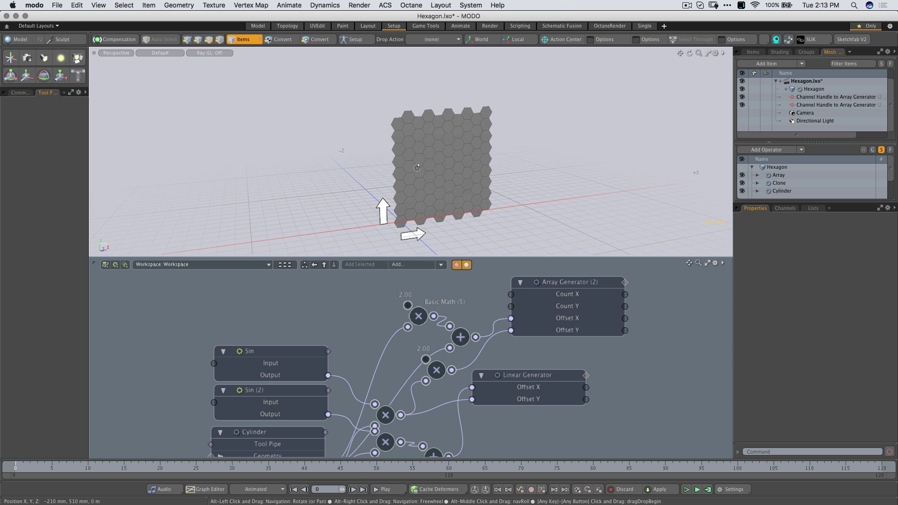
{"action": "left_click_drag", "start_coordinate": [417, 167], "coordinate": [488, 199], "text": "alt"}
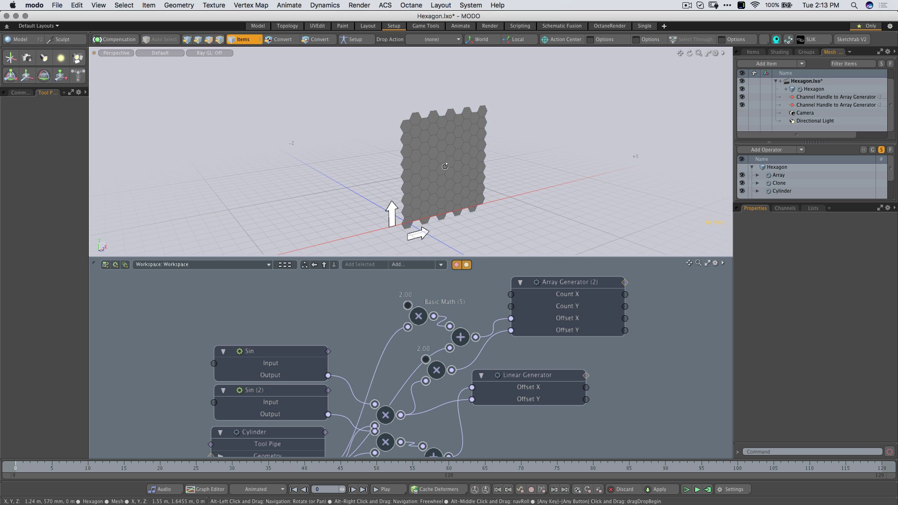
{"action": "left_click_drag", "start_coordinate": [443, 169], "coordinate": [417, 260], "text": "alt"}
Step: Try changing the Cylinder's Radius X interactively with Channel Haul in the viewport and undo the change
{"action": "left_click_drag", "start_coordinate": [439, 355], "coordinate": [416, 325], "text": "ctrl+alt"}
{"action": "left_click_drag", "start_coordinate": [492, 345], "coordinate": [518, 343]}
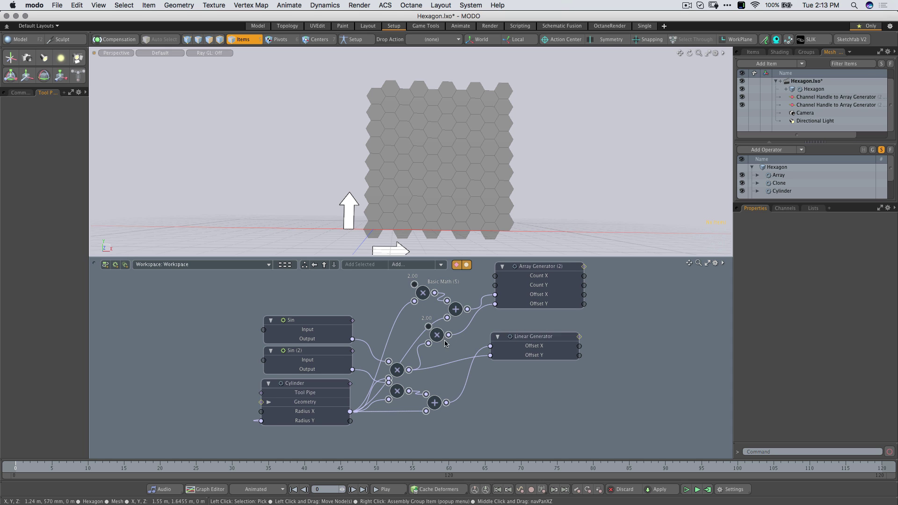
{"action": "double_click", "coordinate": [305, 412]}
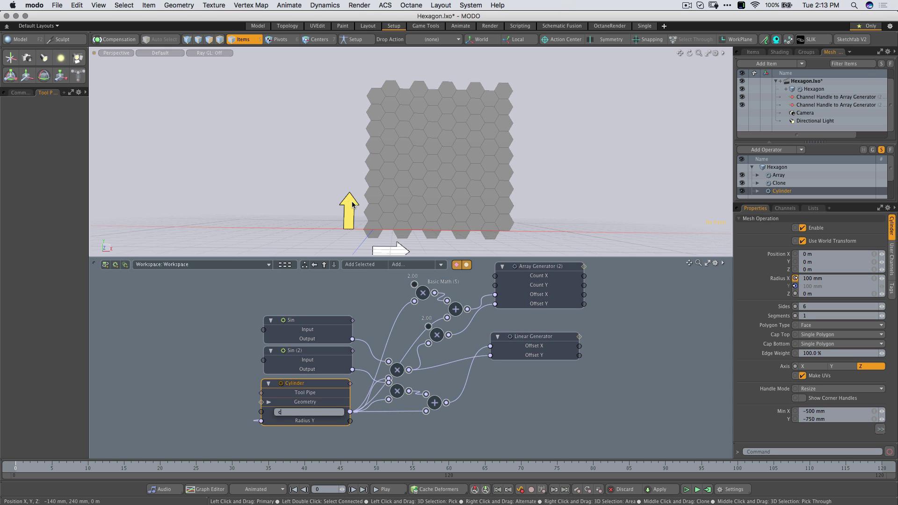
{"action": "type", "text": "c"}
{"action": "key", "text": "Return"}
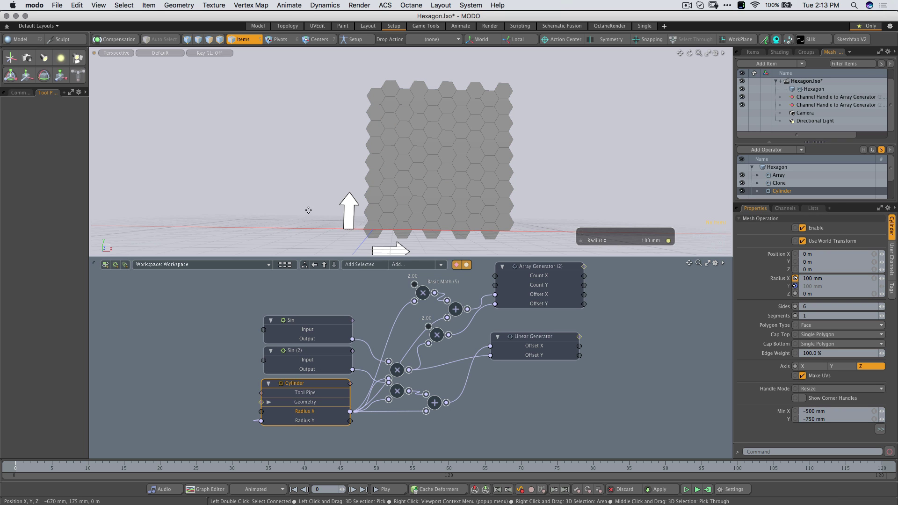
{"action": "mouse_move", "coordinate": [603, 180]}
{"action": "left_mouse_down"}
{"action": "mouse_move", "coordinate": [588, 181]}
{"action": "mouse_move", "coordinate": [607, 178]}
{"action": "left_mouse_up"}
{"action": "key", "text": "super+z"}
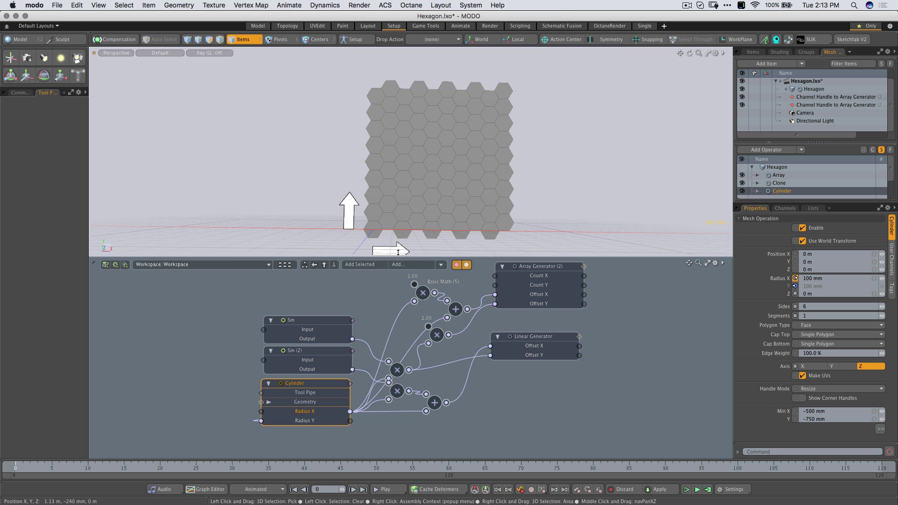
Step: Try changing Count X and Count Y once more with the viewport arrow handles, undo the changes, and clear the selection
{"action": "left_click_drag", "start_coordinate": [393, 249], "coordinate": [403, 250]}
{"action": "key", "text": "super+z"}
{"action": "mouse_move", "coordinate": [350, 215]}
{"action": "left_mouse_down"}
{"action": "mouse_move", "coordinate": [350, 199]}
{"action": "mouse_move", "coordinate": [350, 210]}
{"action": "left_mouse_up"}
{"action": "left_click", "coordinate": [536, 171]}
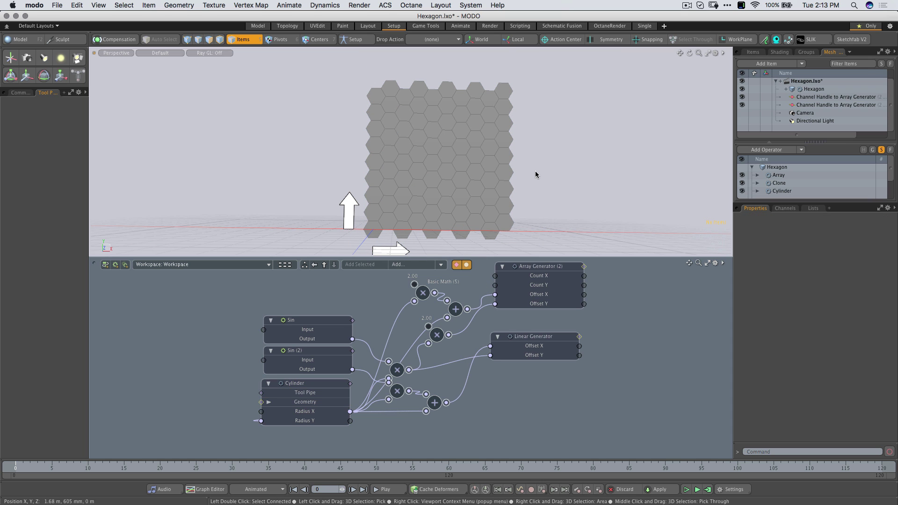
{"action": "left_click_drag", "start_coordinate": [371, 181], "coordinate": [496, 161], "text": "alt"}
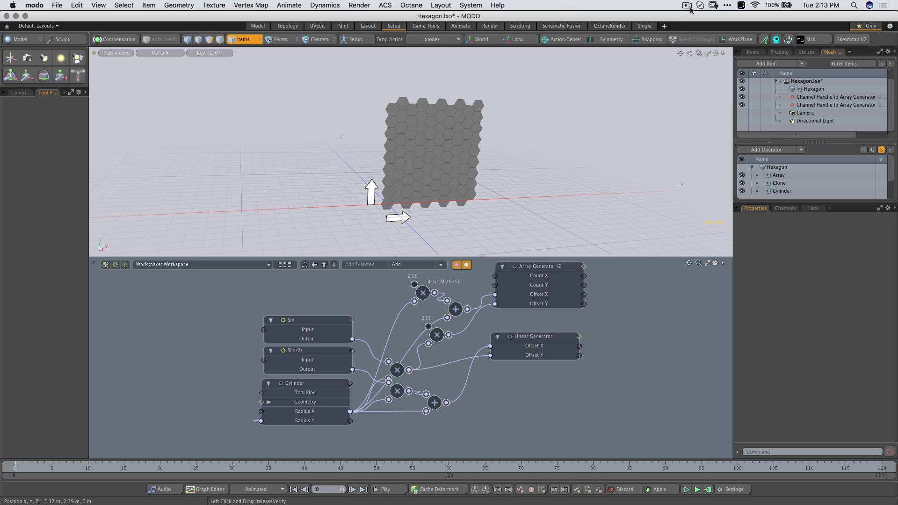